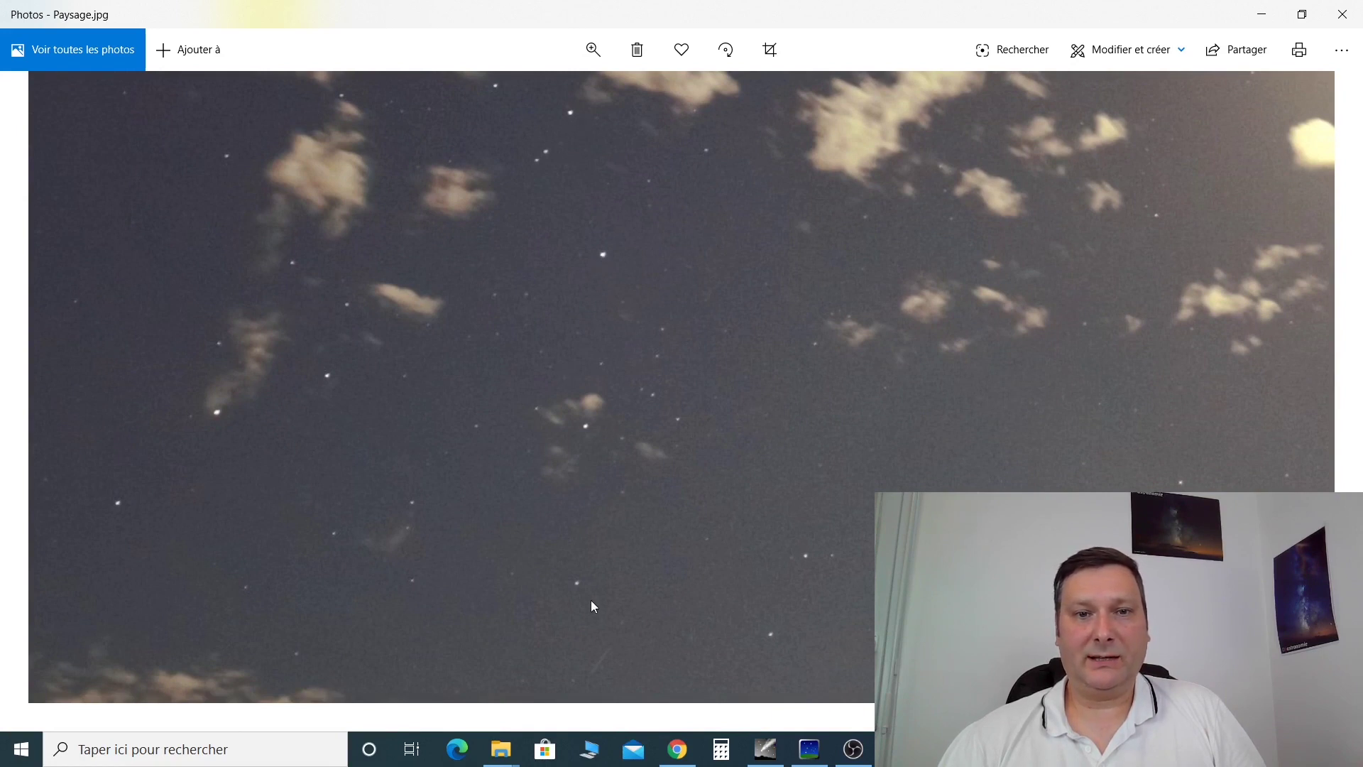
Examine the night landscape photo Paysage.jpg at a lower zoom, covering the clouds, the Moon and the surrounding stars.
left_click_drag(211, 507, 798, 331)
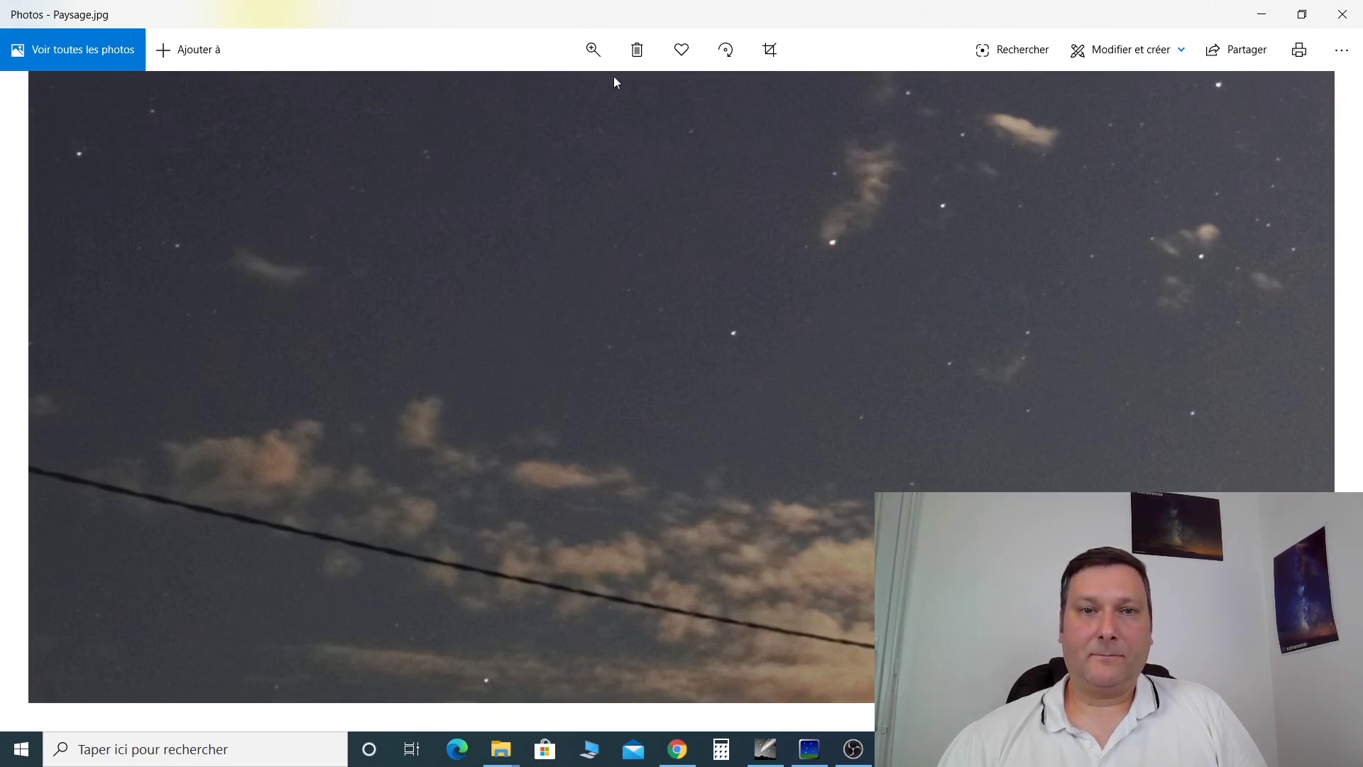
left_click(593, 49)
left_click_drag(573, 92, 533, 93)
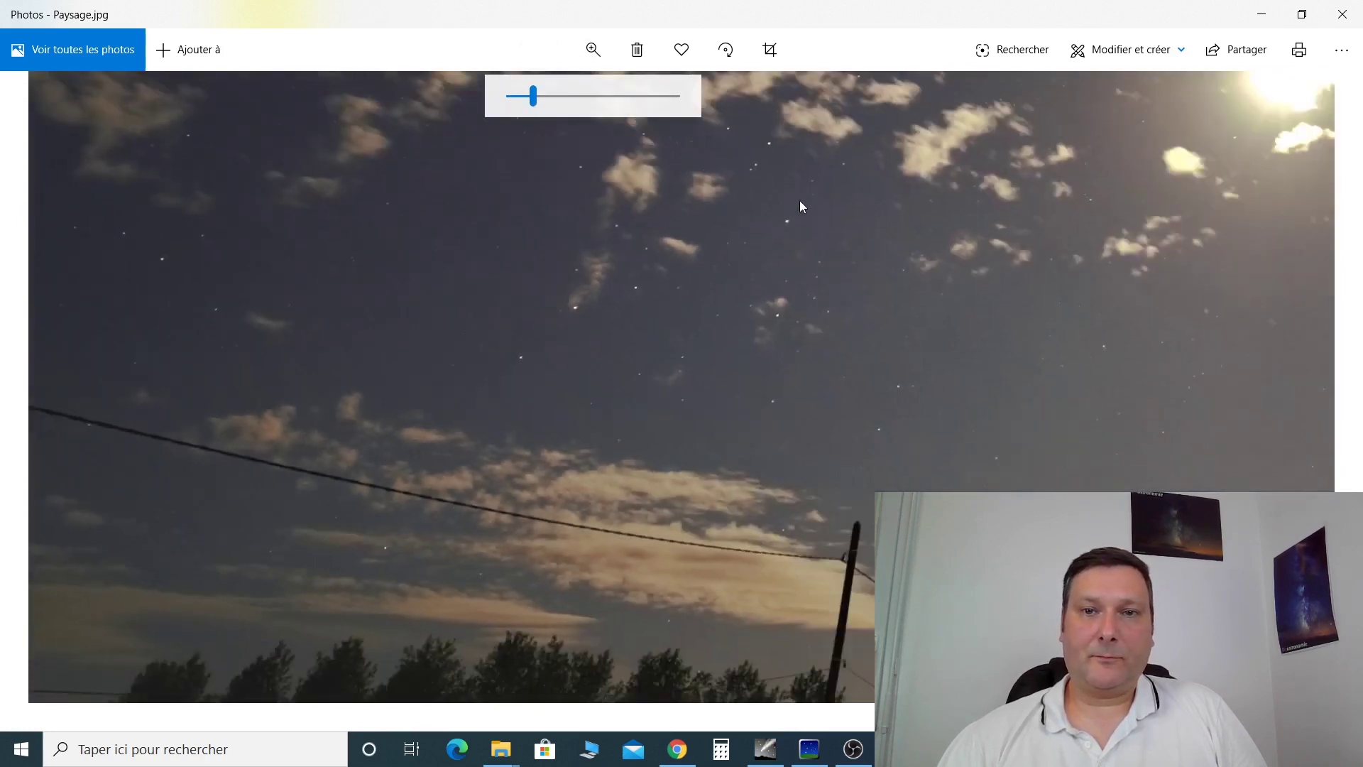
left_click_drag(800, 205, 258, 402)
left_click_drag(765, 305, 520, 365)
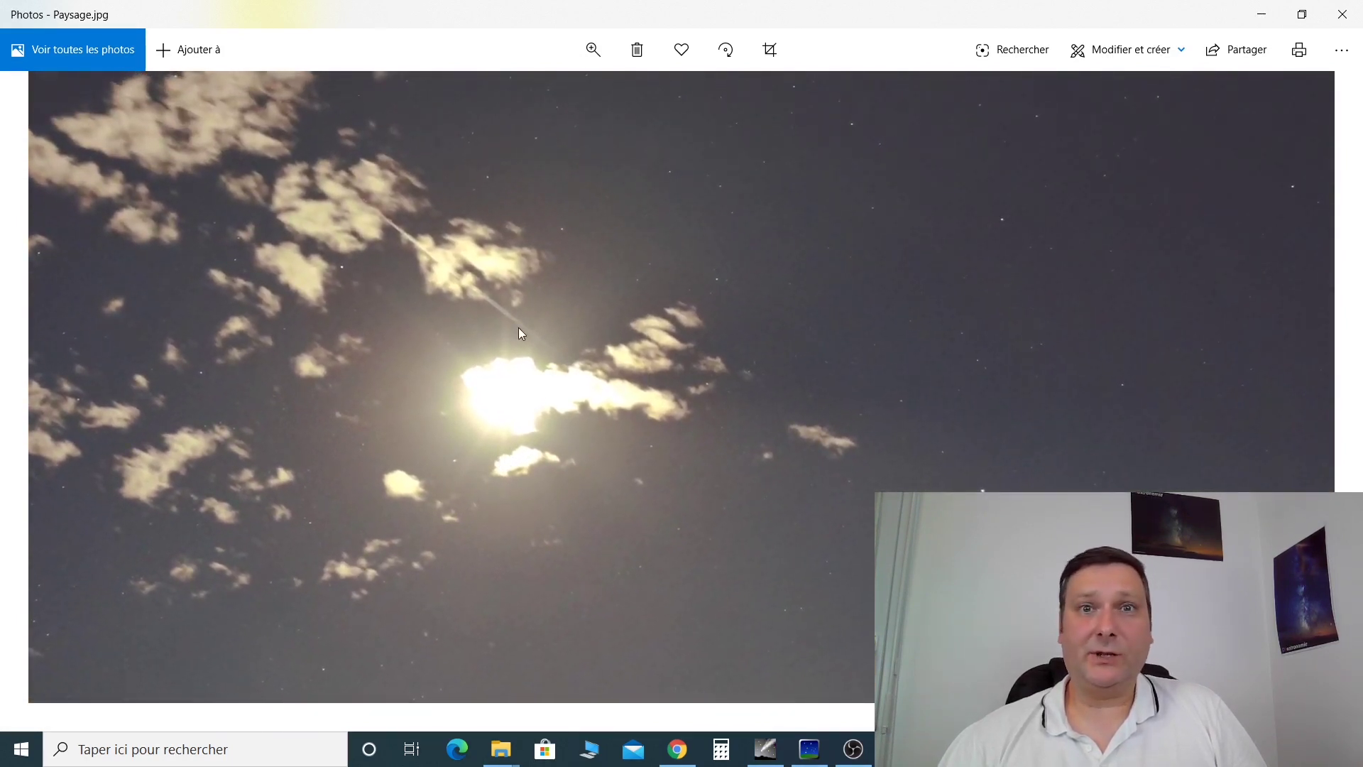
left_click_drag(906, 471, 764, 410)
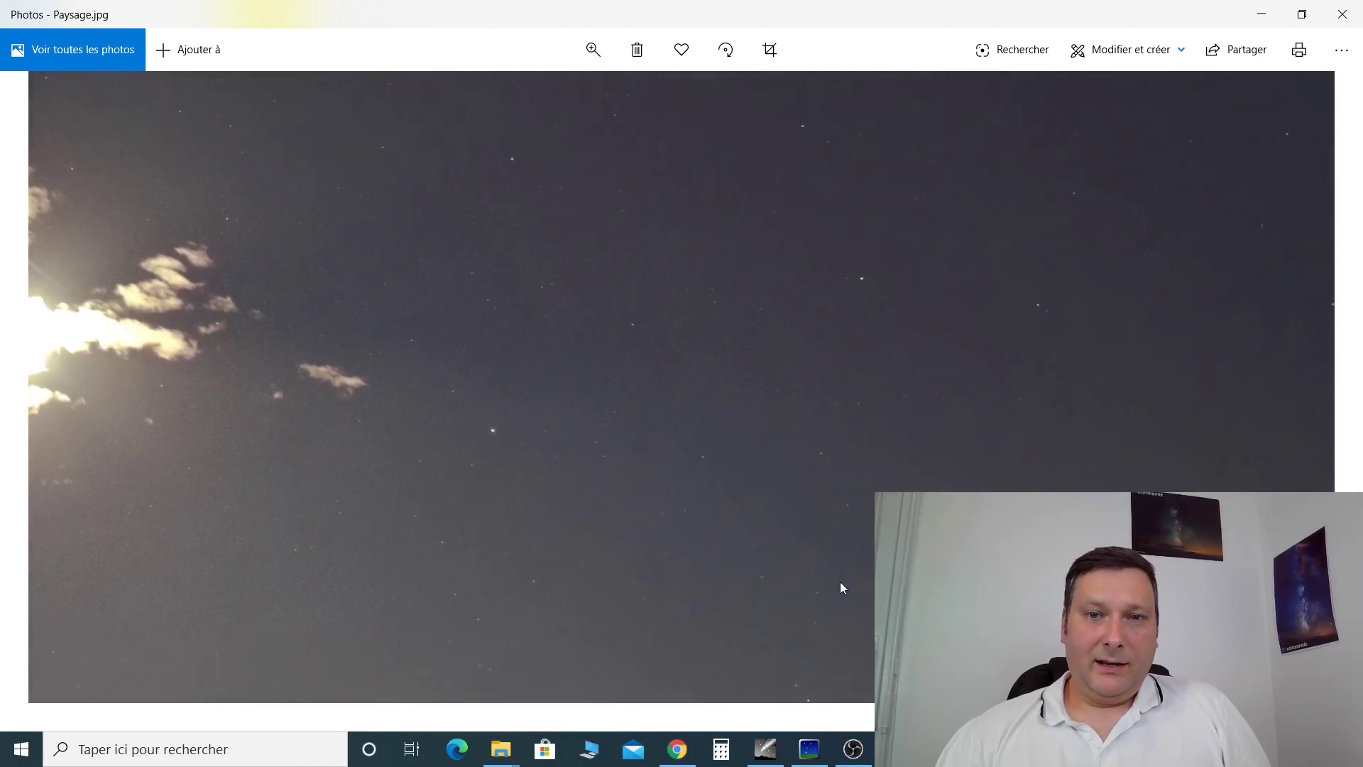
left_click_drag(841, 582, 718, 682)
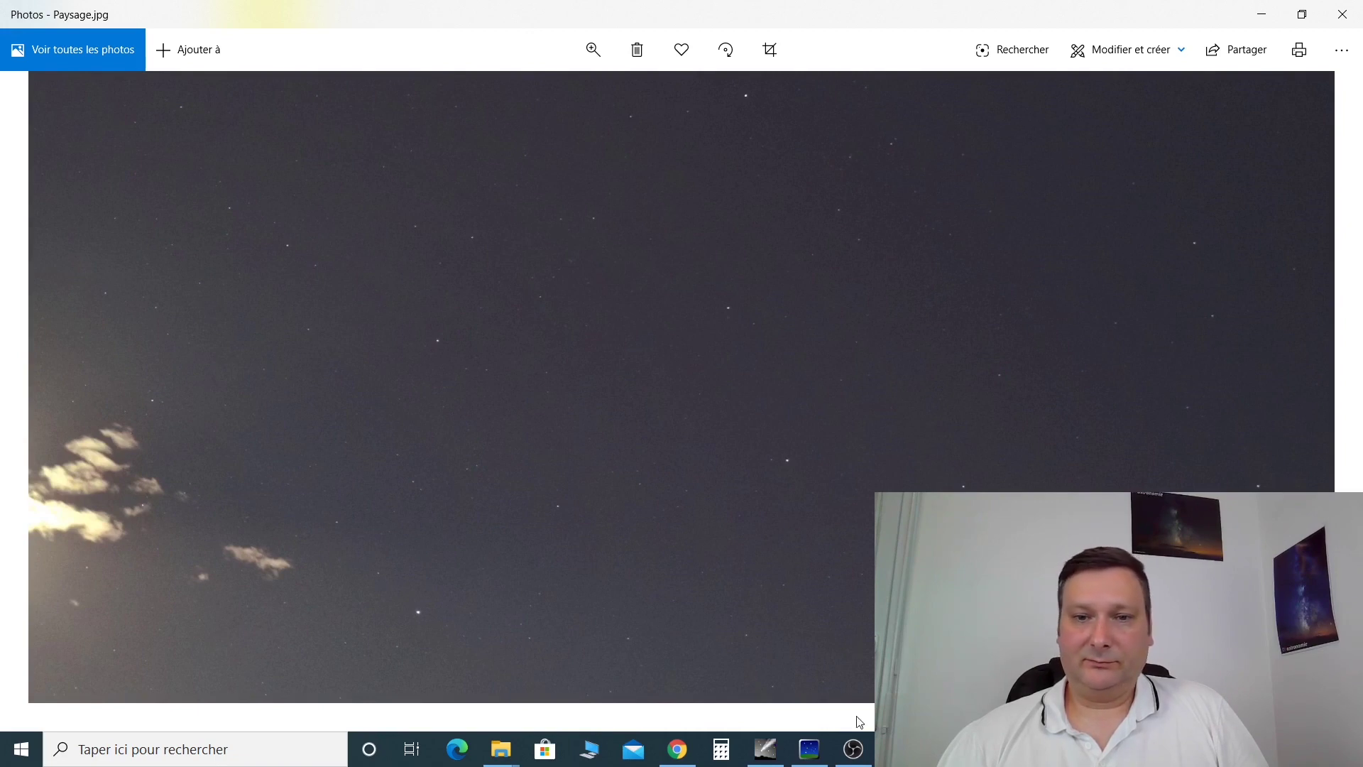
Switch to Cartes du Ciel and examine the sky chart around Scorpion and M17.
left_click(766, 749)
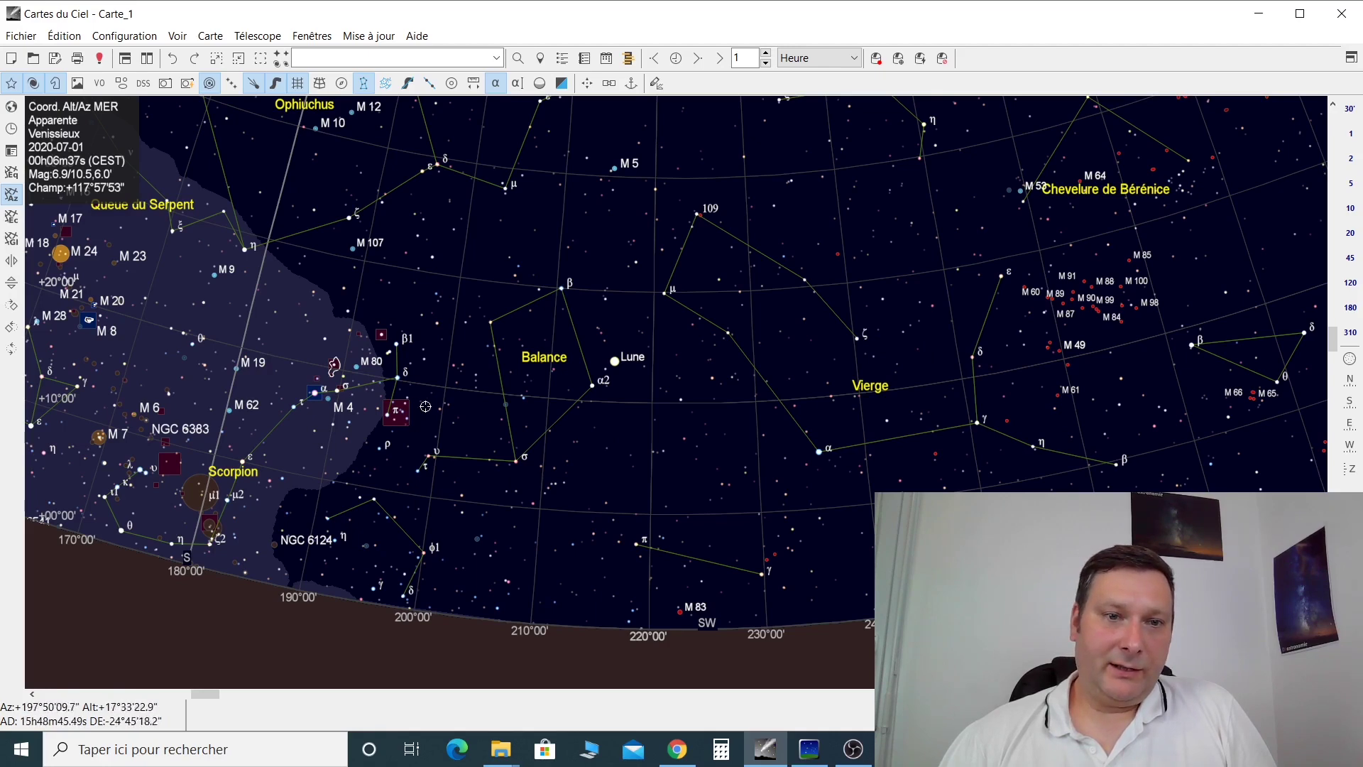
scroll(420, 398, "up", 2)
left_click_drag(345, 391, 644, 406)
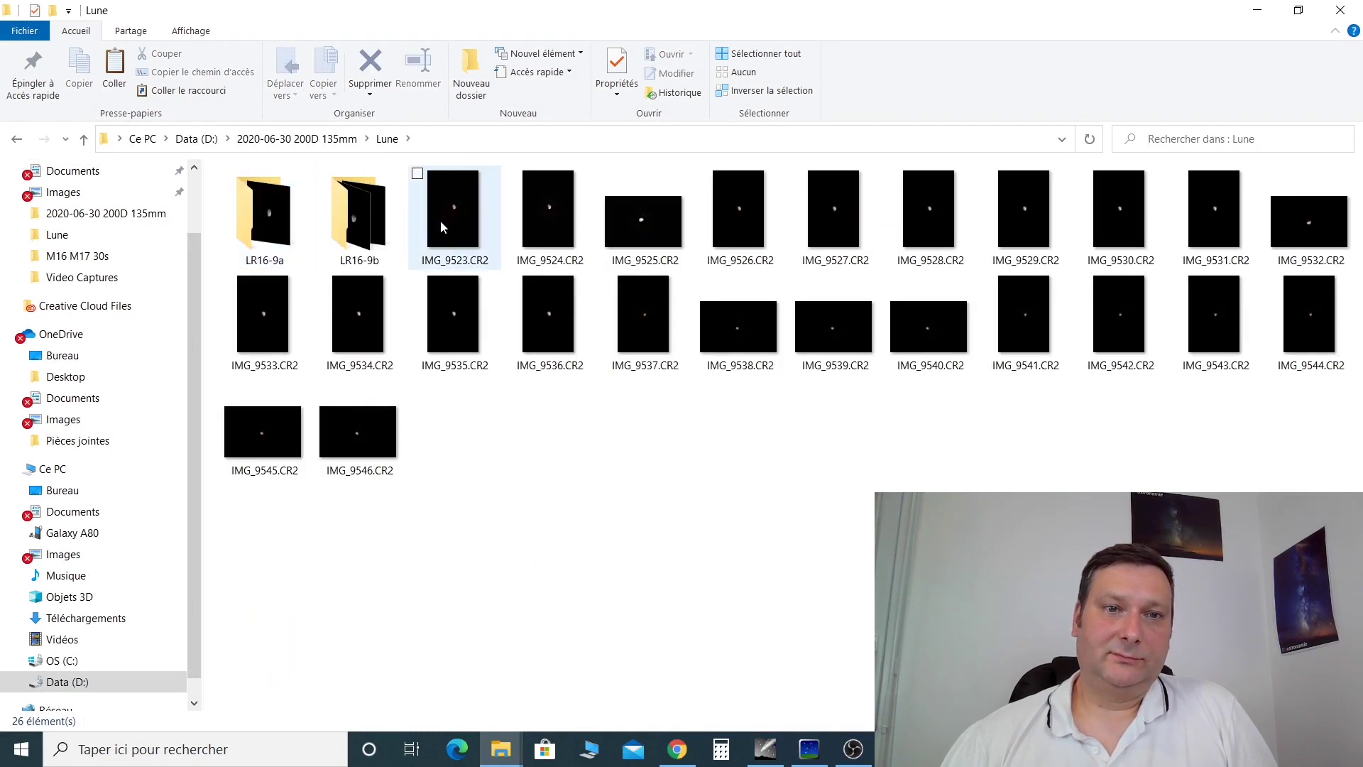
double_click(448, 215)
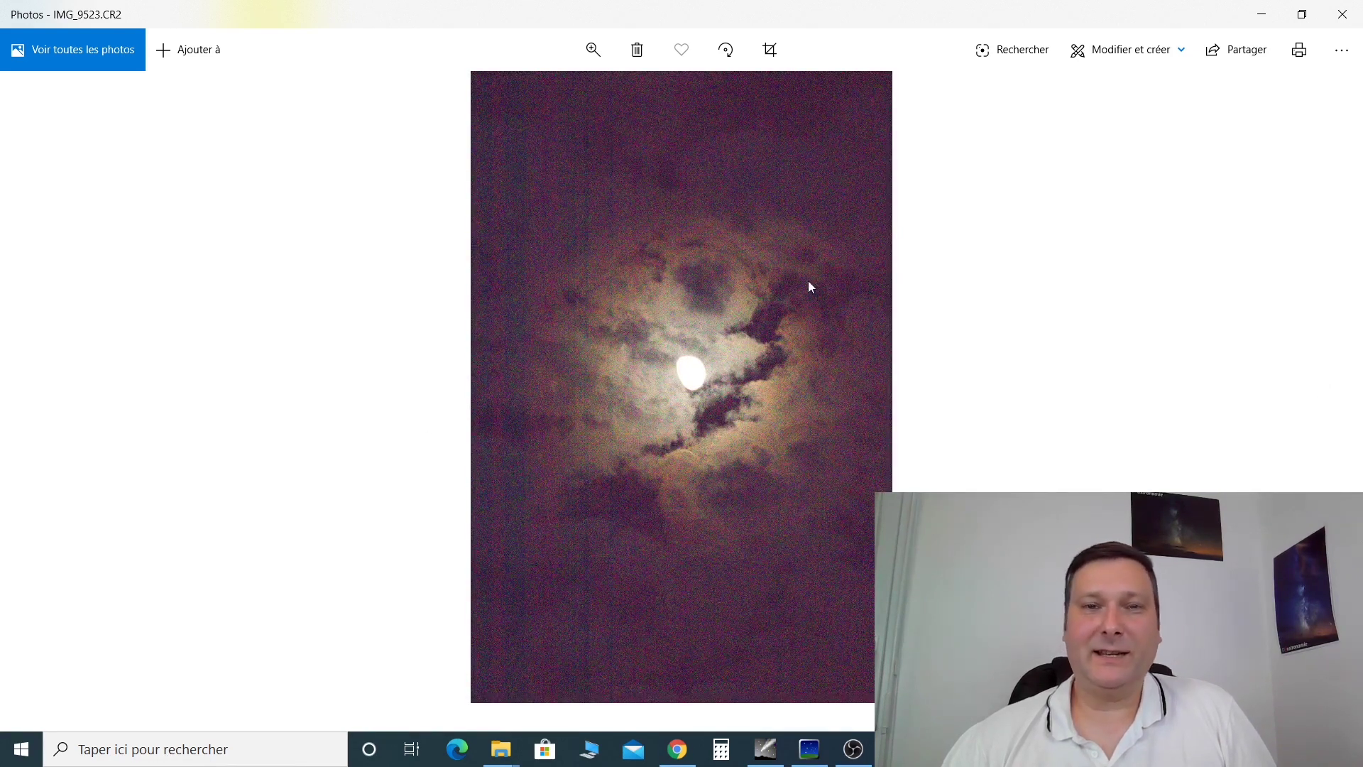
left_click(1343, 14)
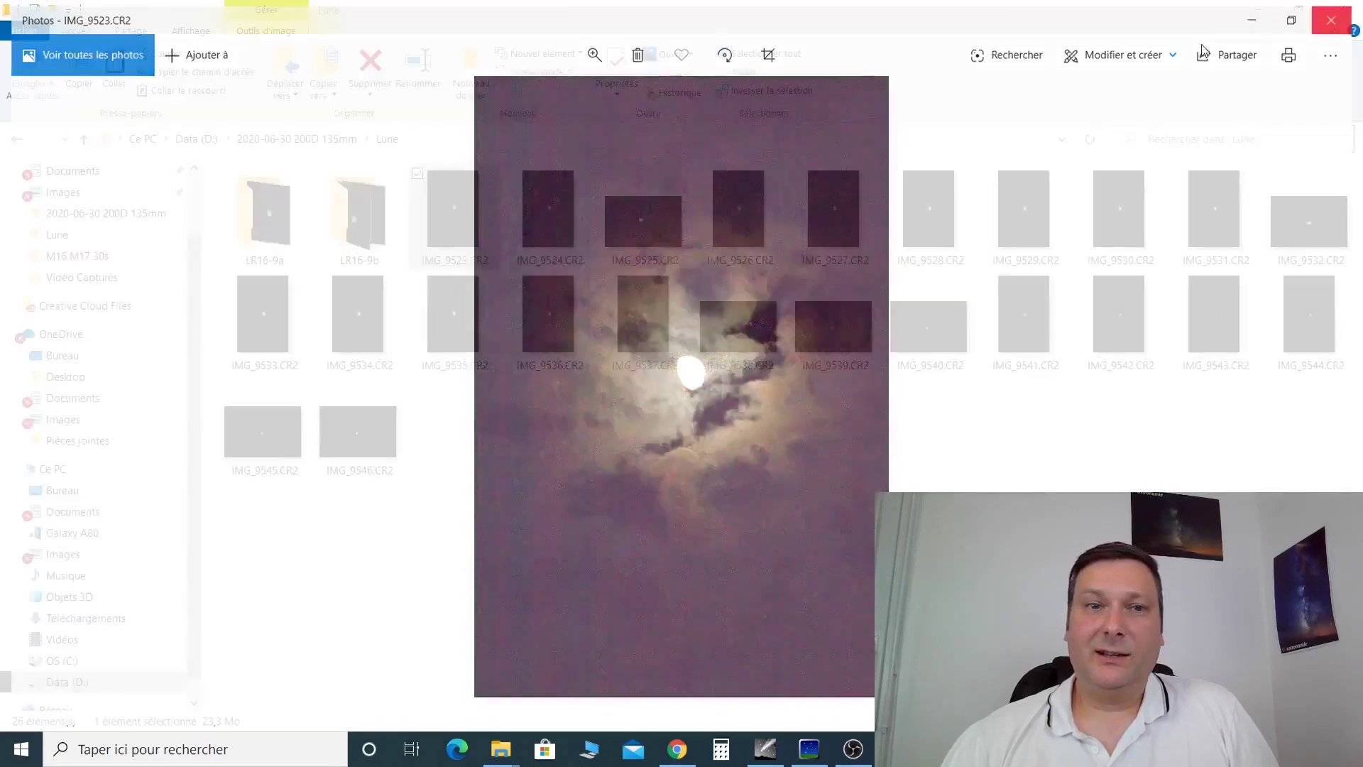
left_click(335, 146)
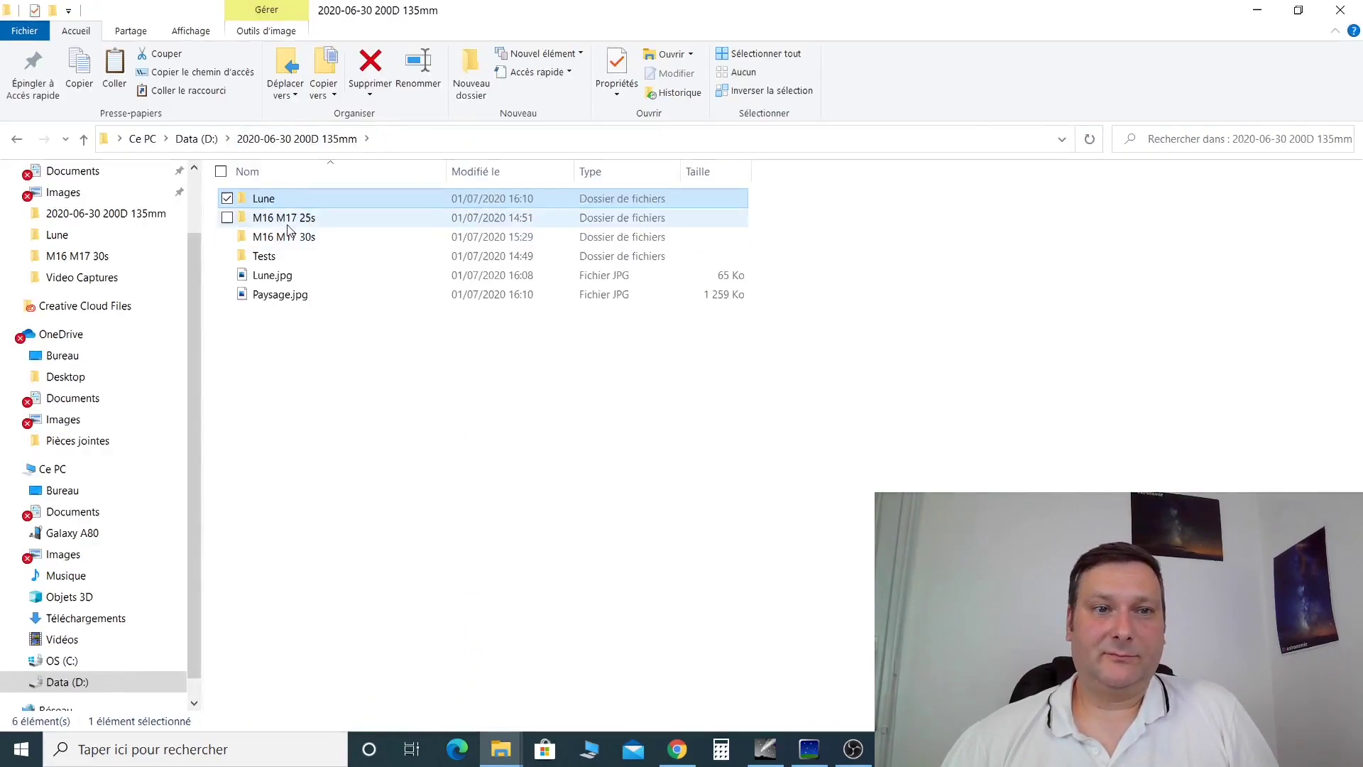
View the cloudy shot IMG_9560.CR2 in the M16 M17 25s folder and return to the parent folder.
double_click(257, 219)
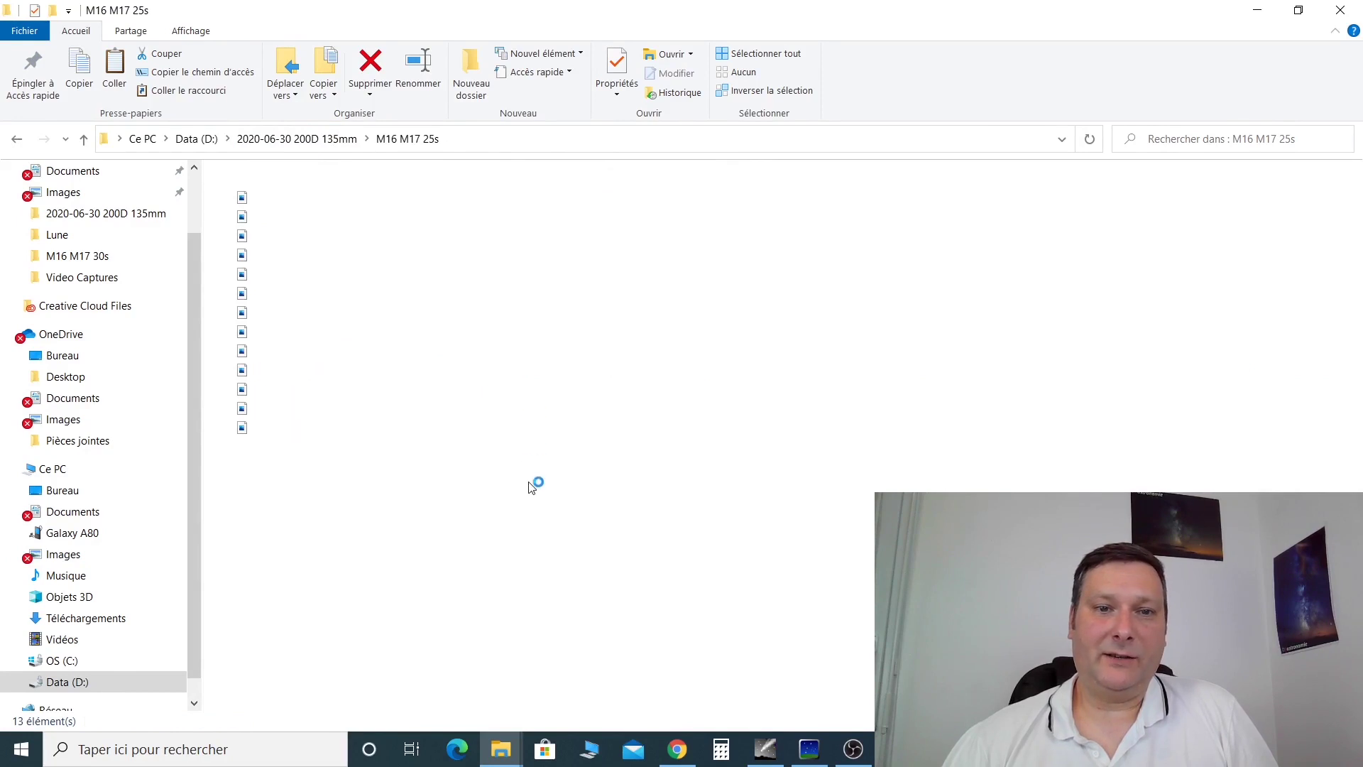
double_click(951, 233)
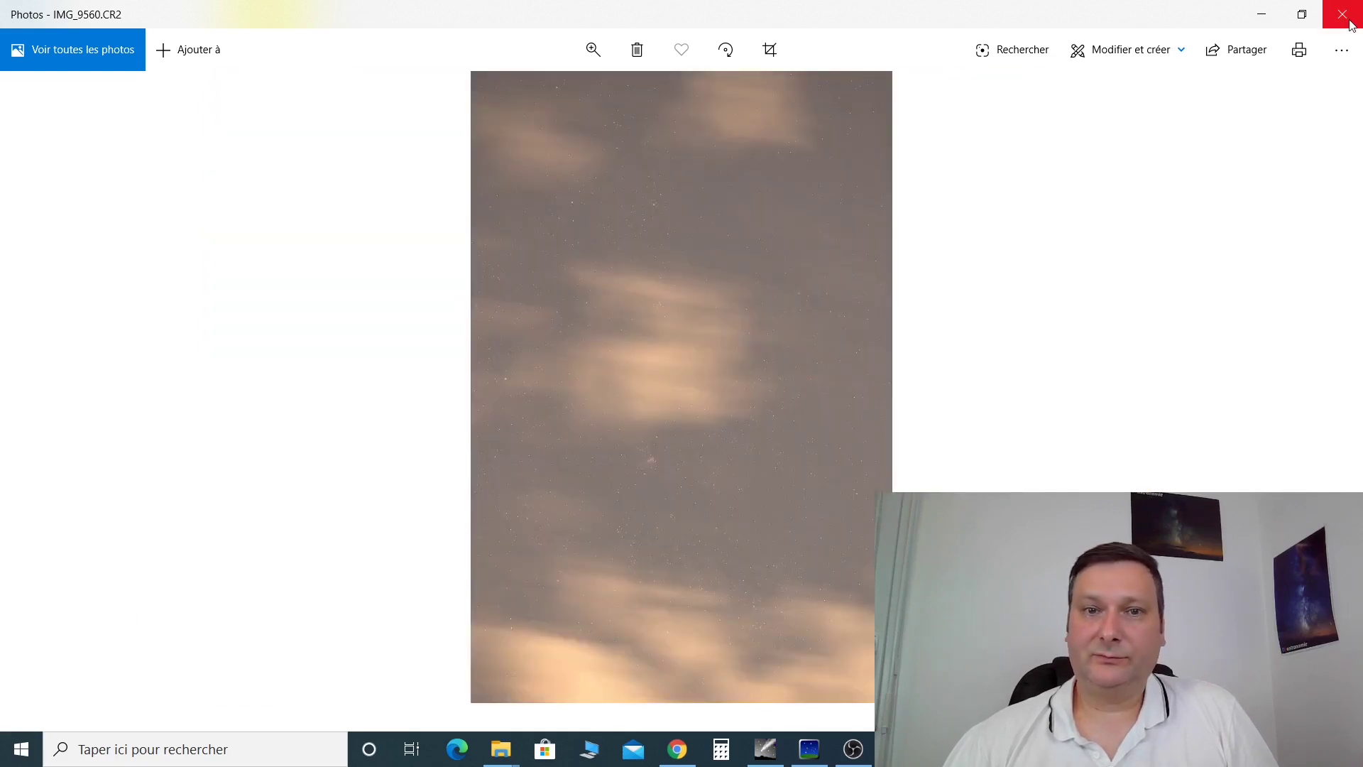
left_click(1352, 23)
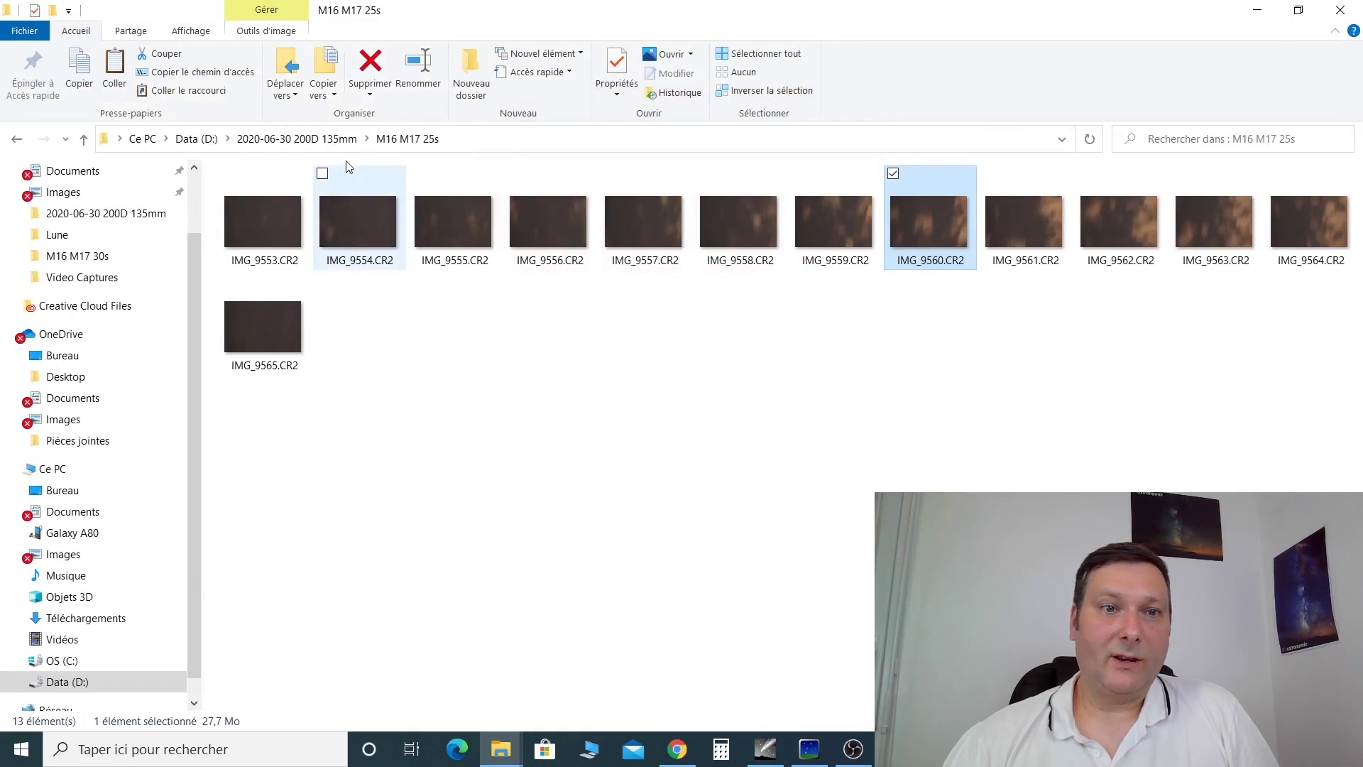
left_click(339, 141)
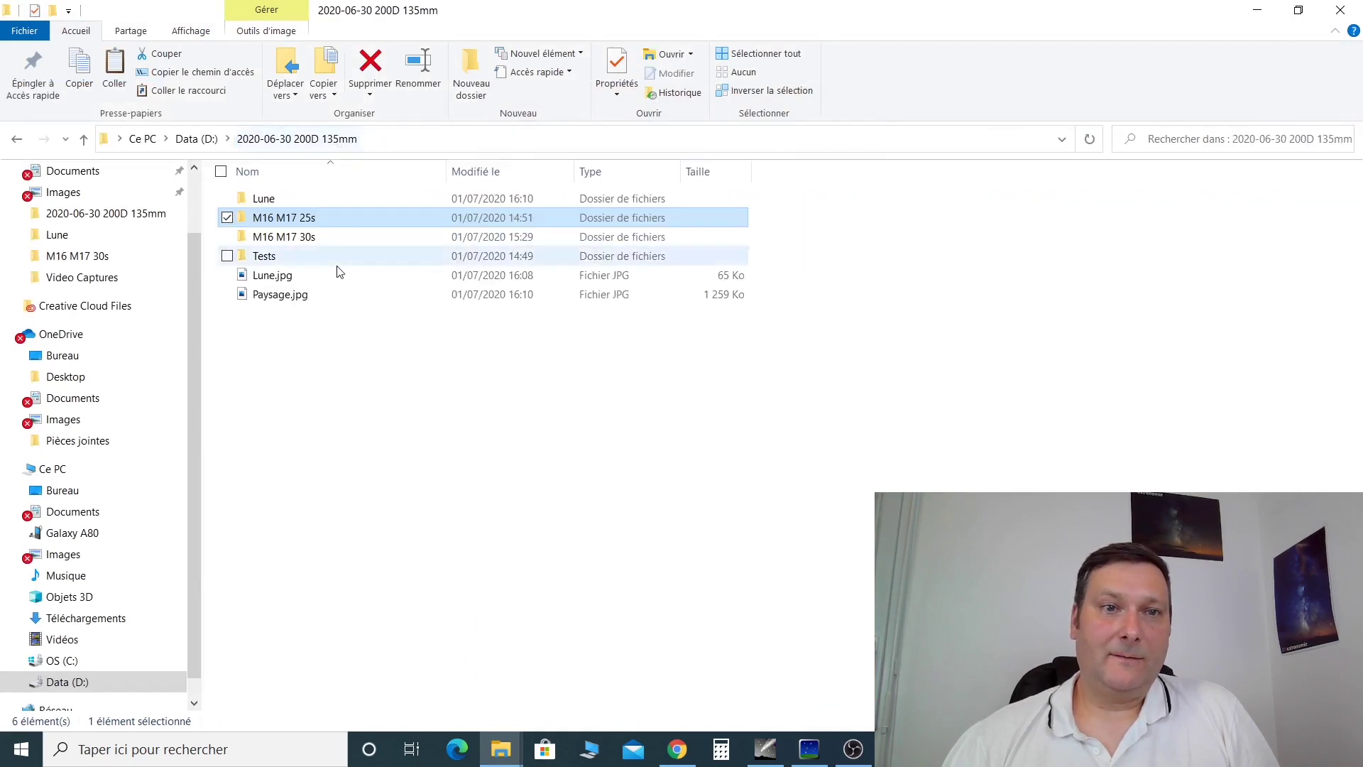
View the rejected shot IMG_9637.CR2 in the Trash subfolder of M16 M17 30s.
double_click(298, 238)
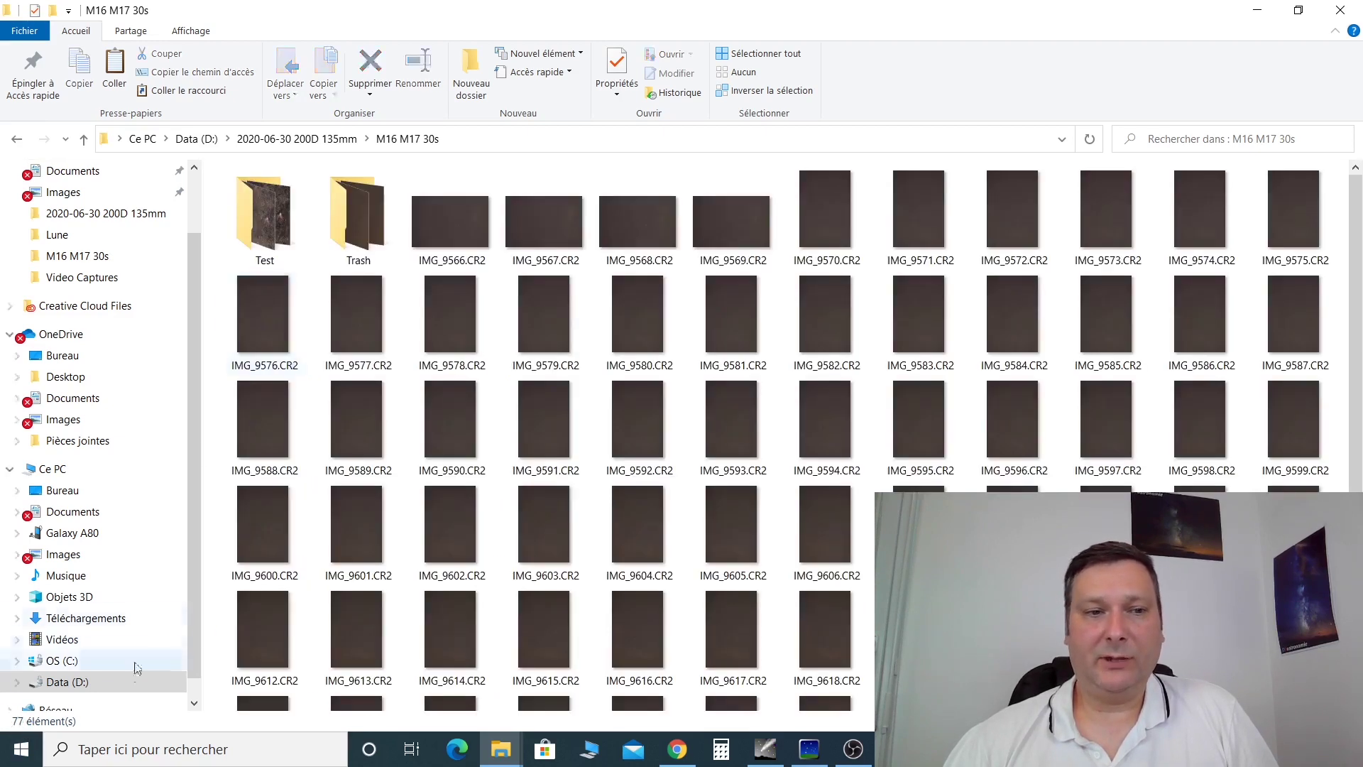
double_click(350, 222)
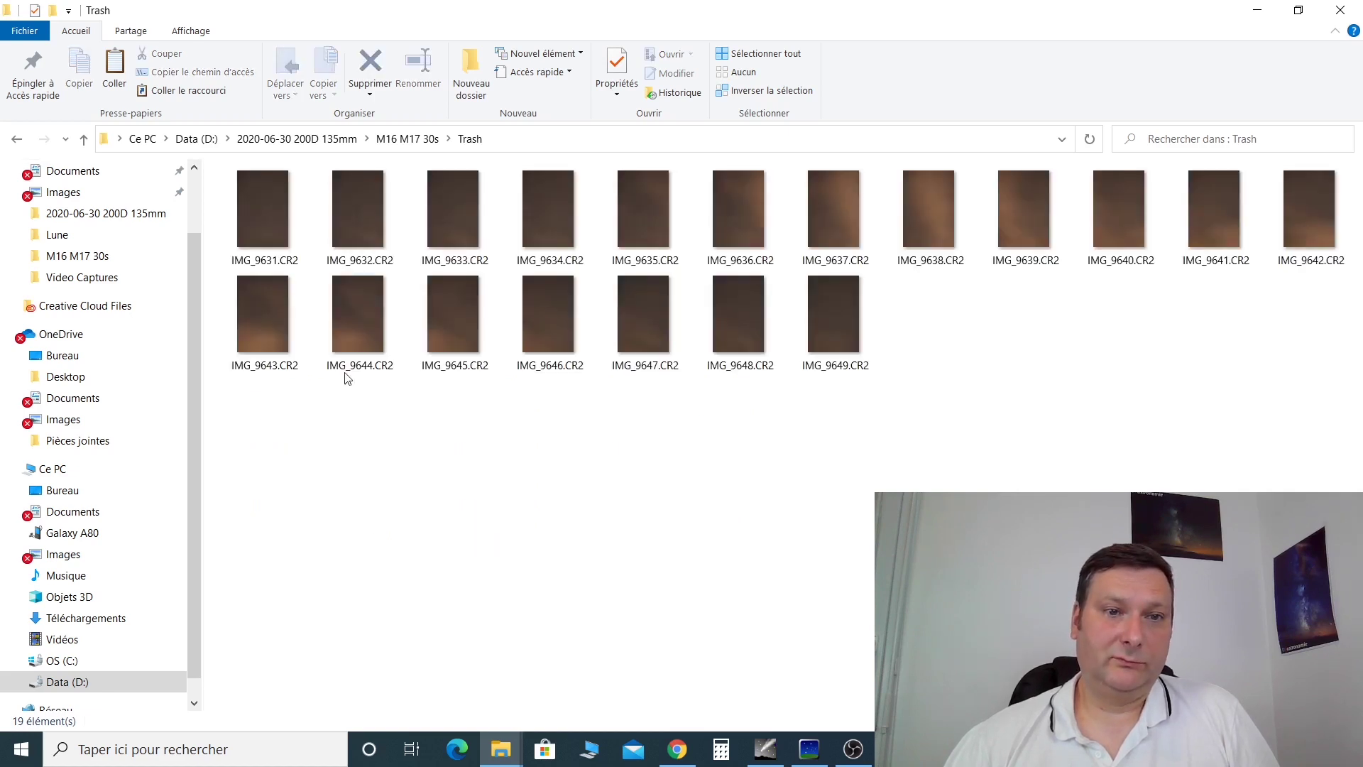
double_click(842, 232)
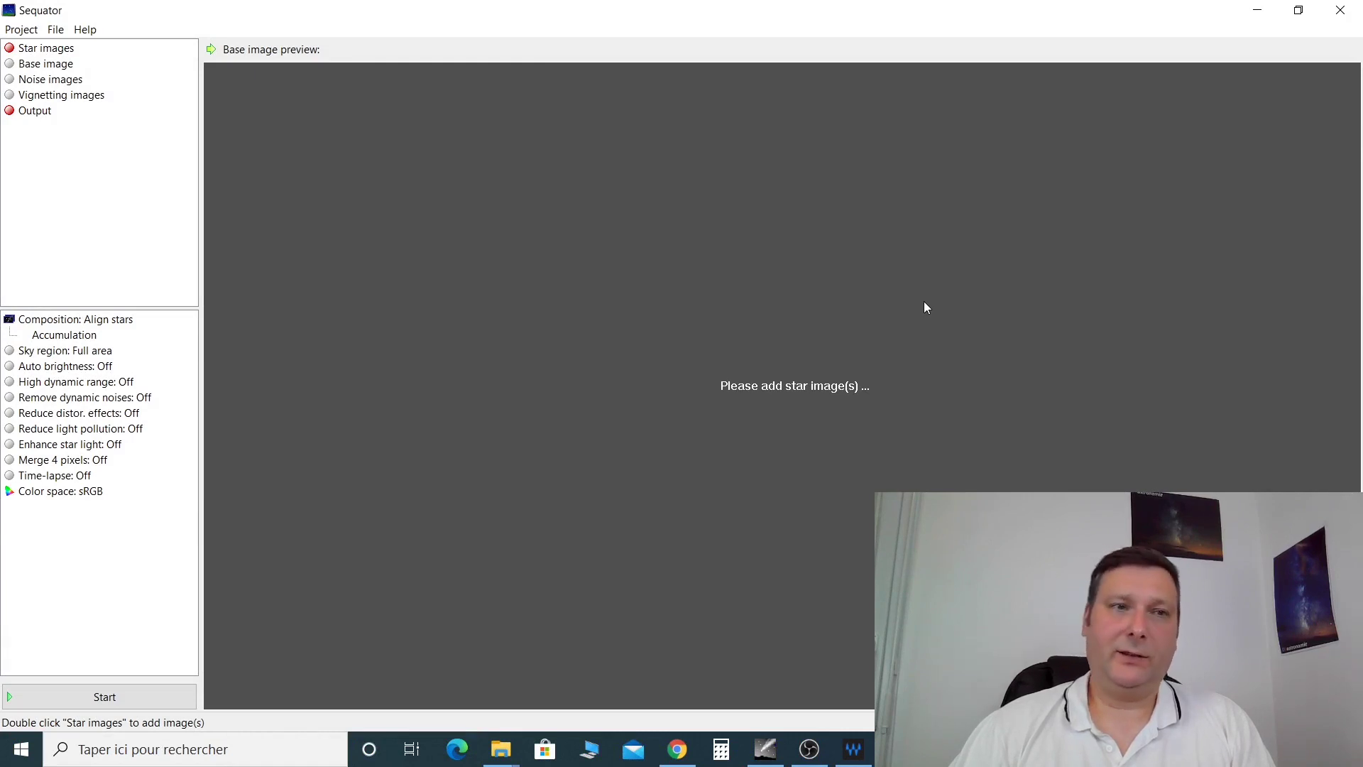
Add the raw files IMG_9566.CR2 through IMG_9659.CR2 from the M16 M17 30s folder as star images.
left_click(59, 49)
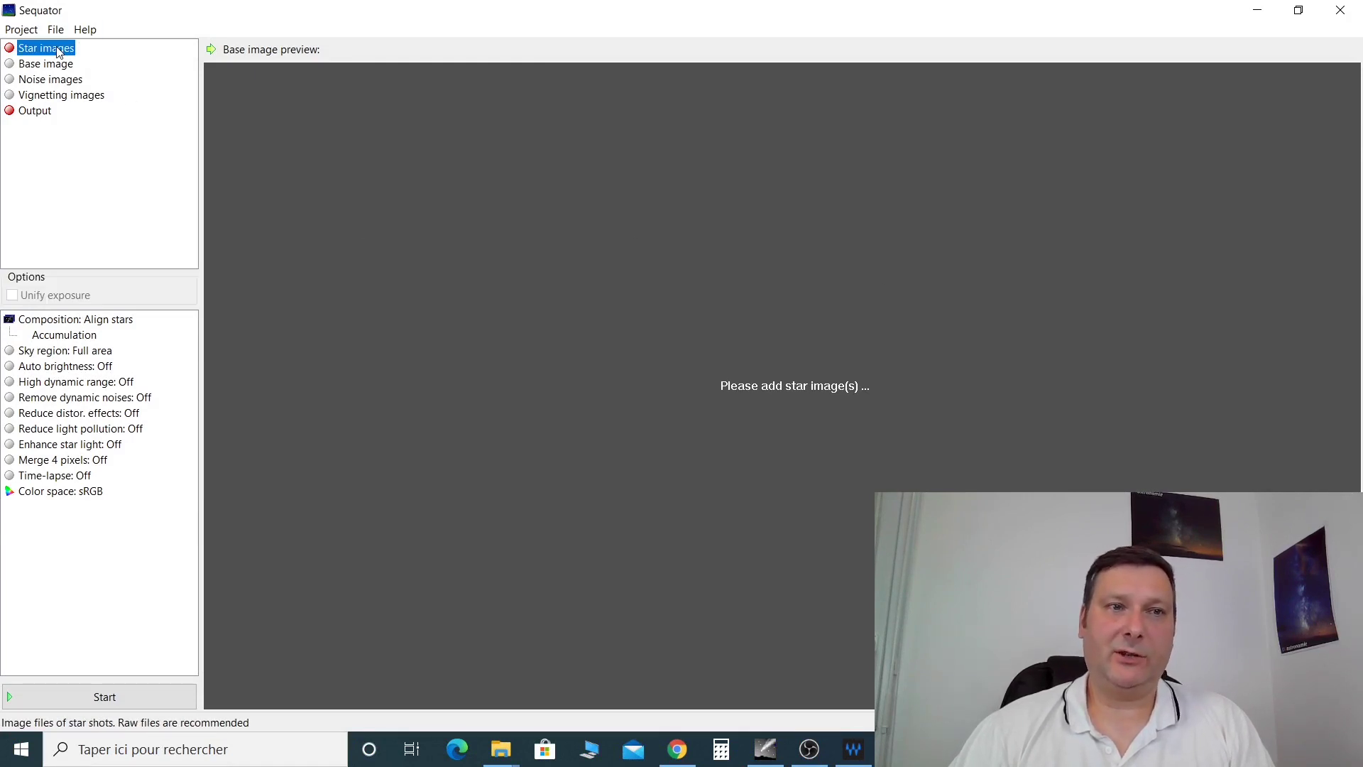
double_click(58, 50)
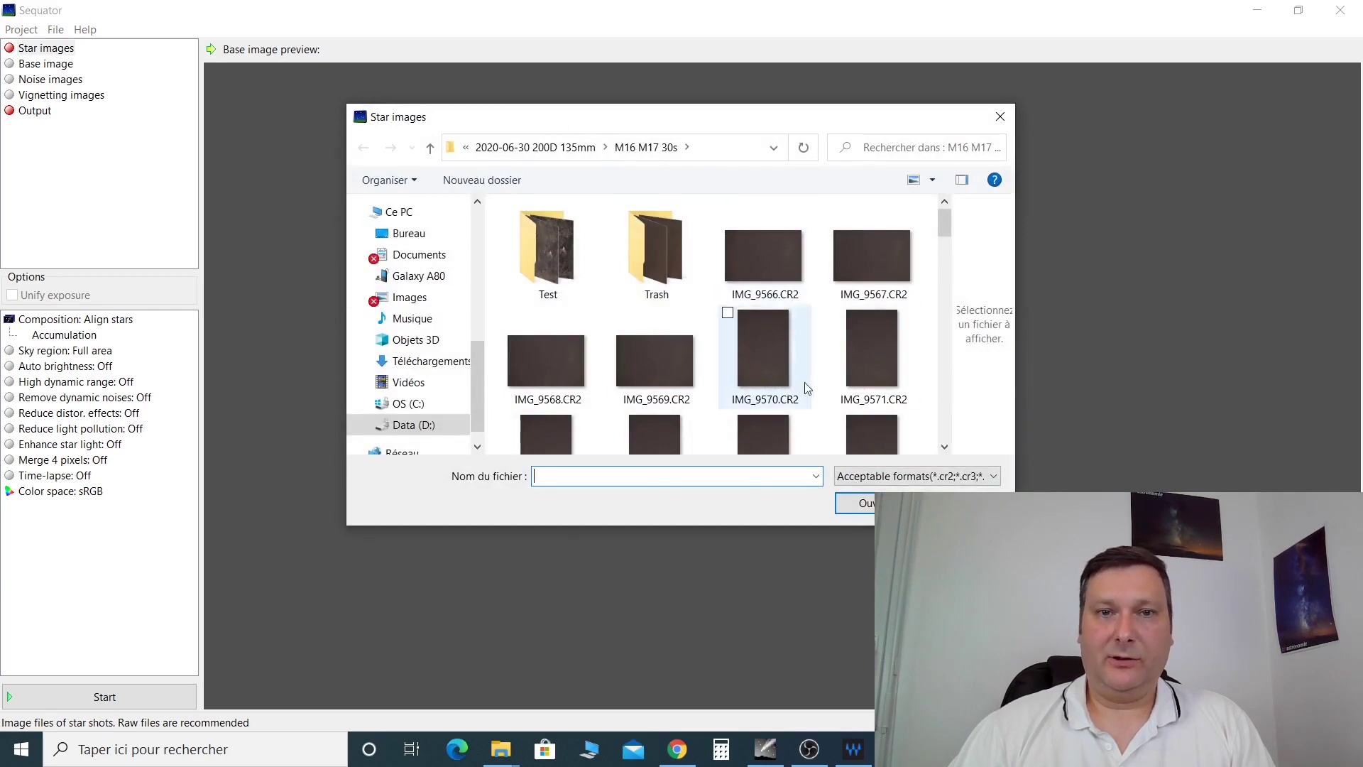
left_click(786, 267)
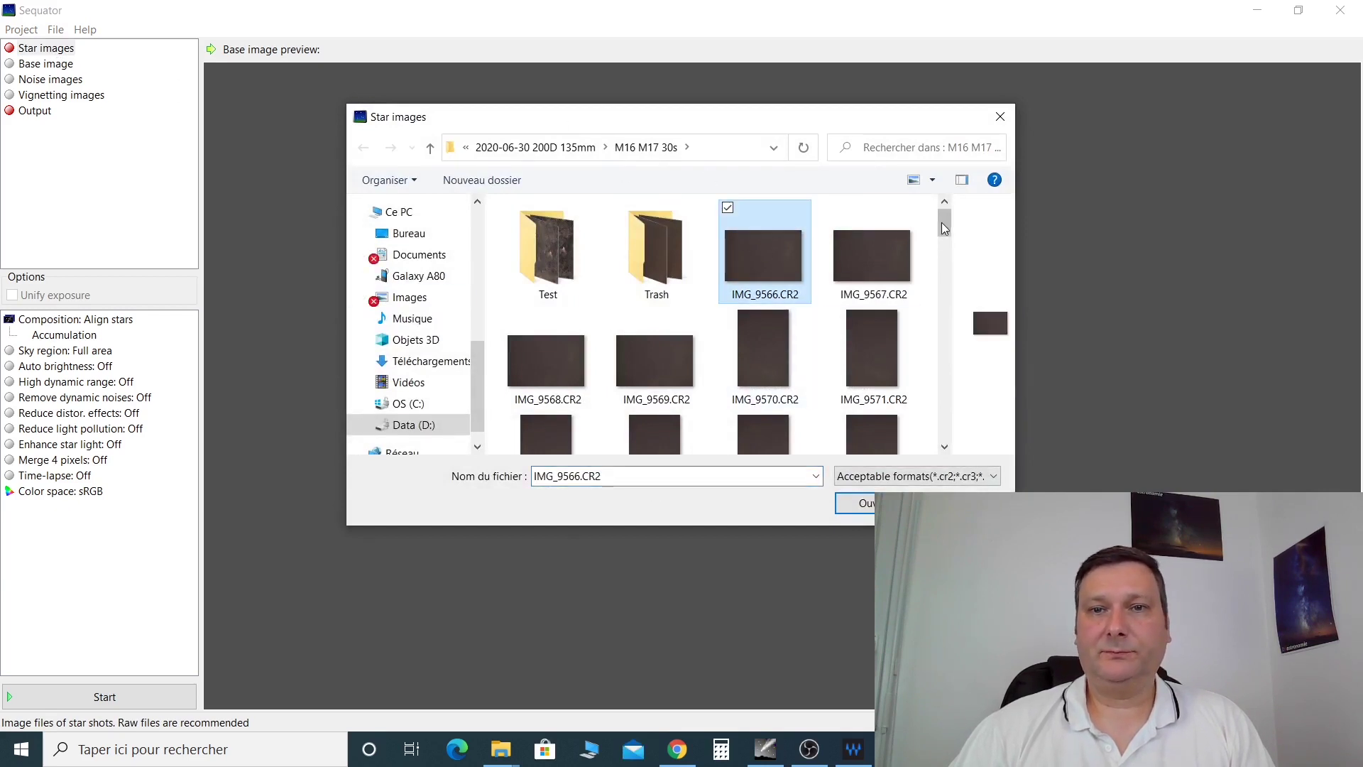
left_click_drag(944, 222, 950, 434)
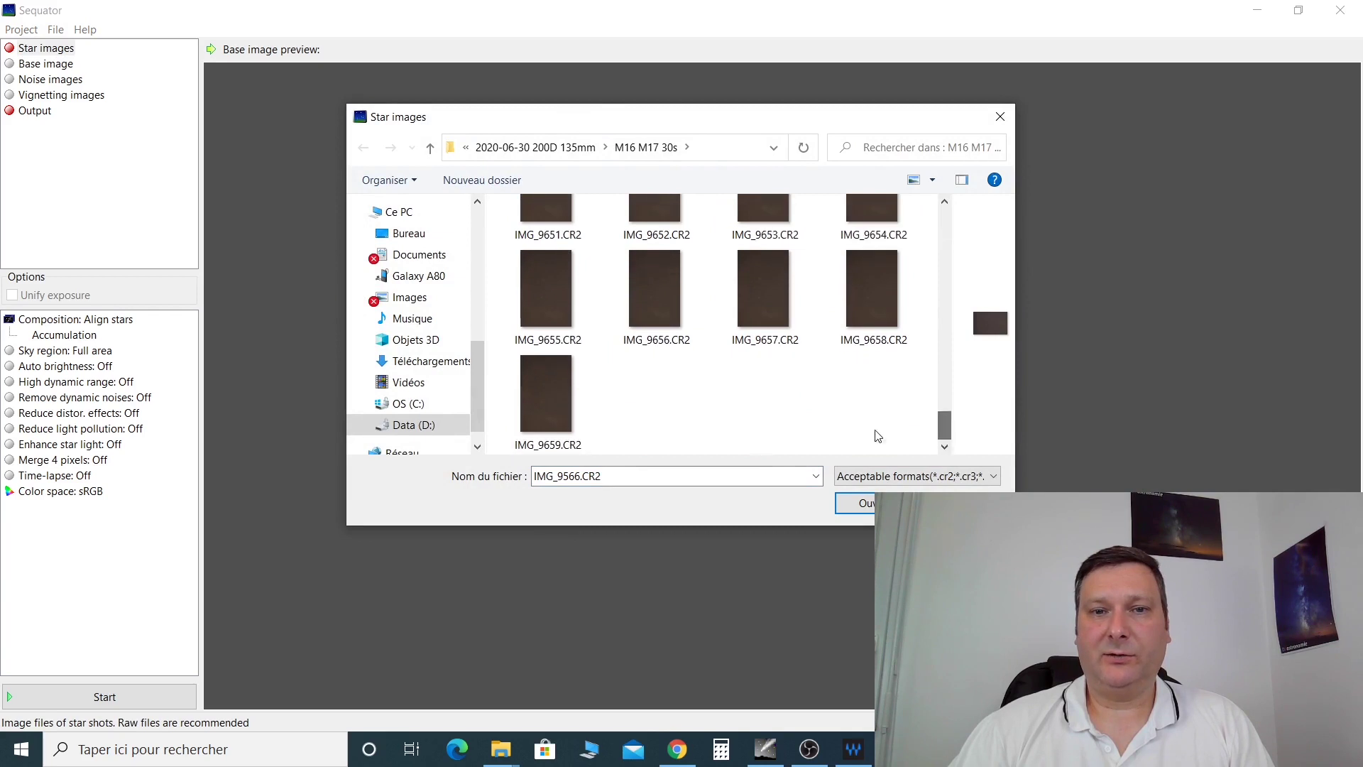
left_click(565, 406, "shift")
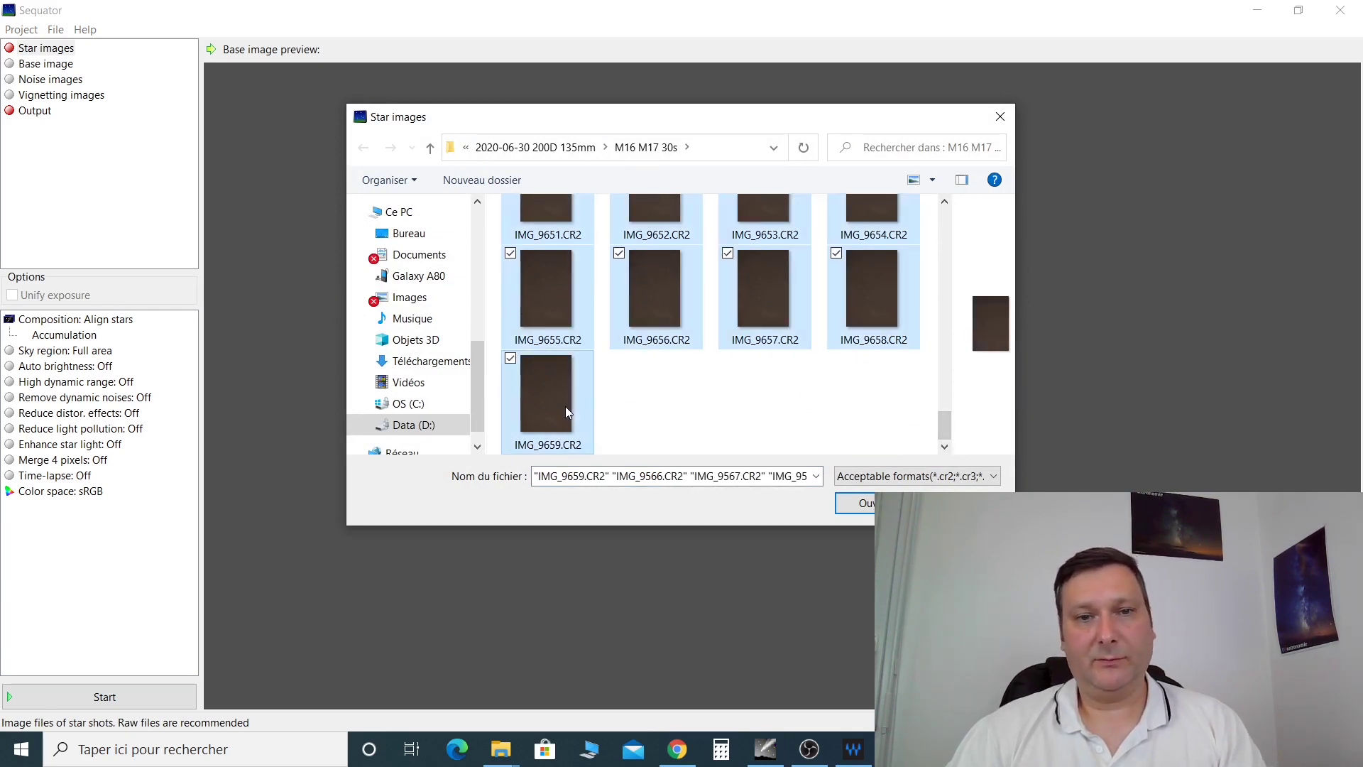
left_click(866, 504)
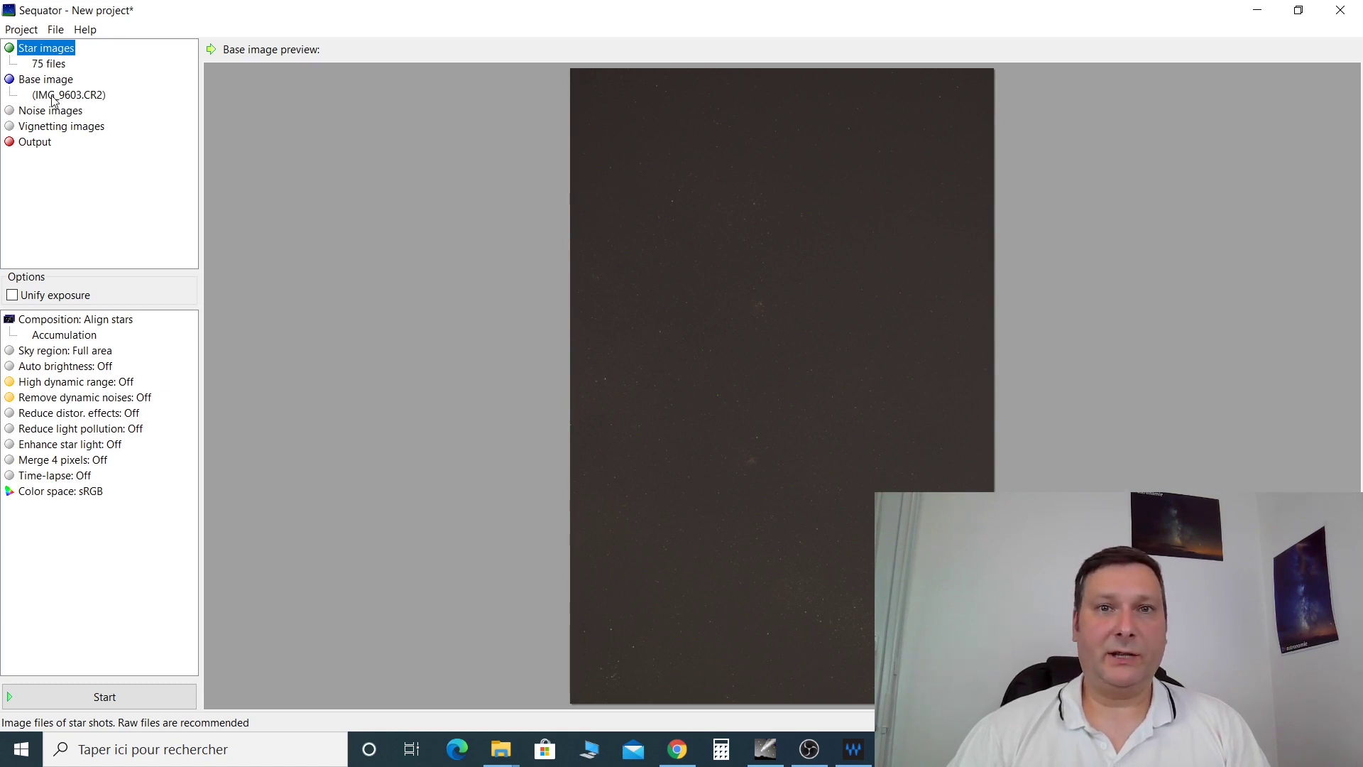
Set the output to an uncompressed TIFF file named M16 M17 in the M16 M17 30s folder.
double_click(42, 143)
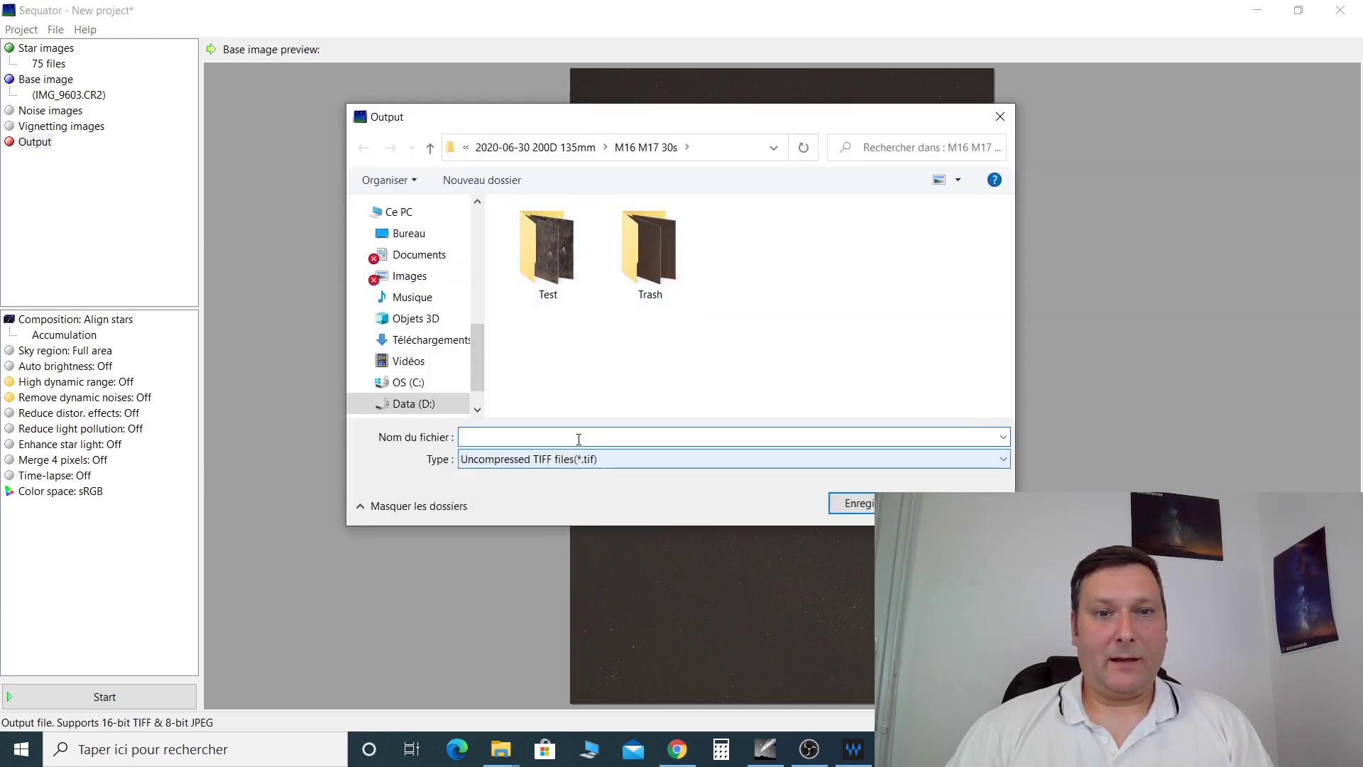
type("m&-")
key("BackSpace")
key("BackSpace")
key("BackSpace")
type("M")
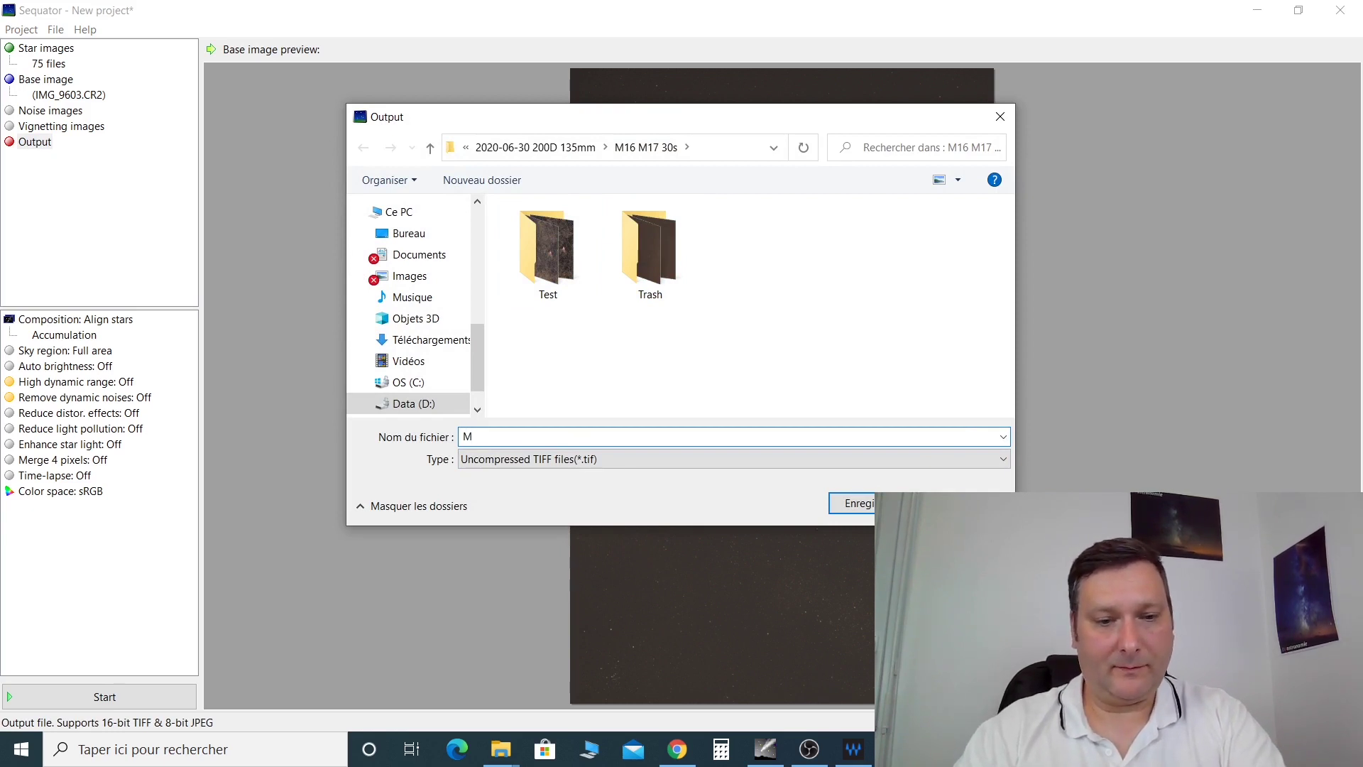
type("16 M17")
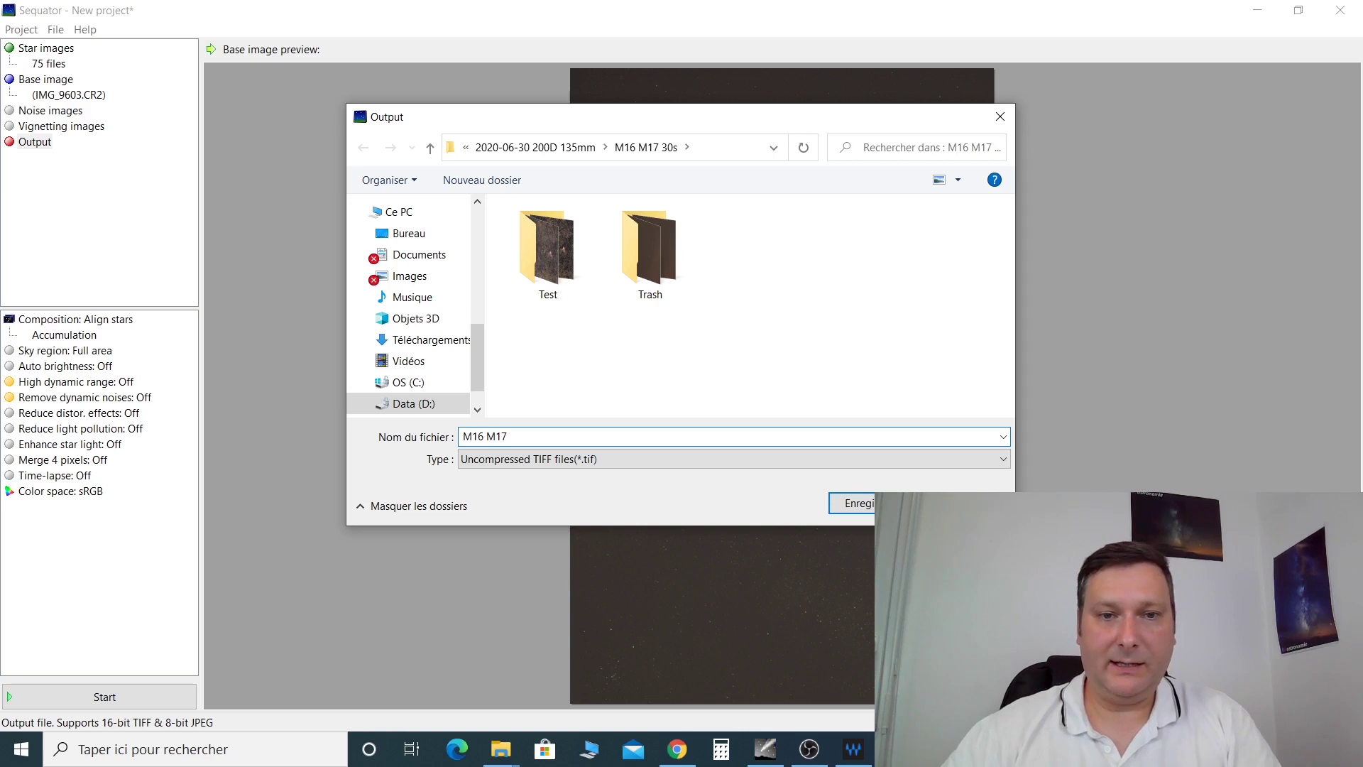
left_click(846, 506)
Keep the composition on Align stars and turn on auto brightness, high dynamic range and dynamic noise removal.
left_click(53, 321)
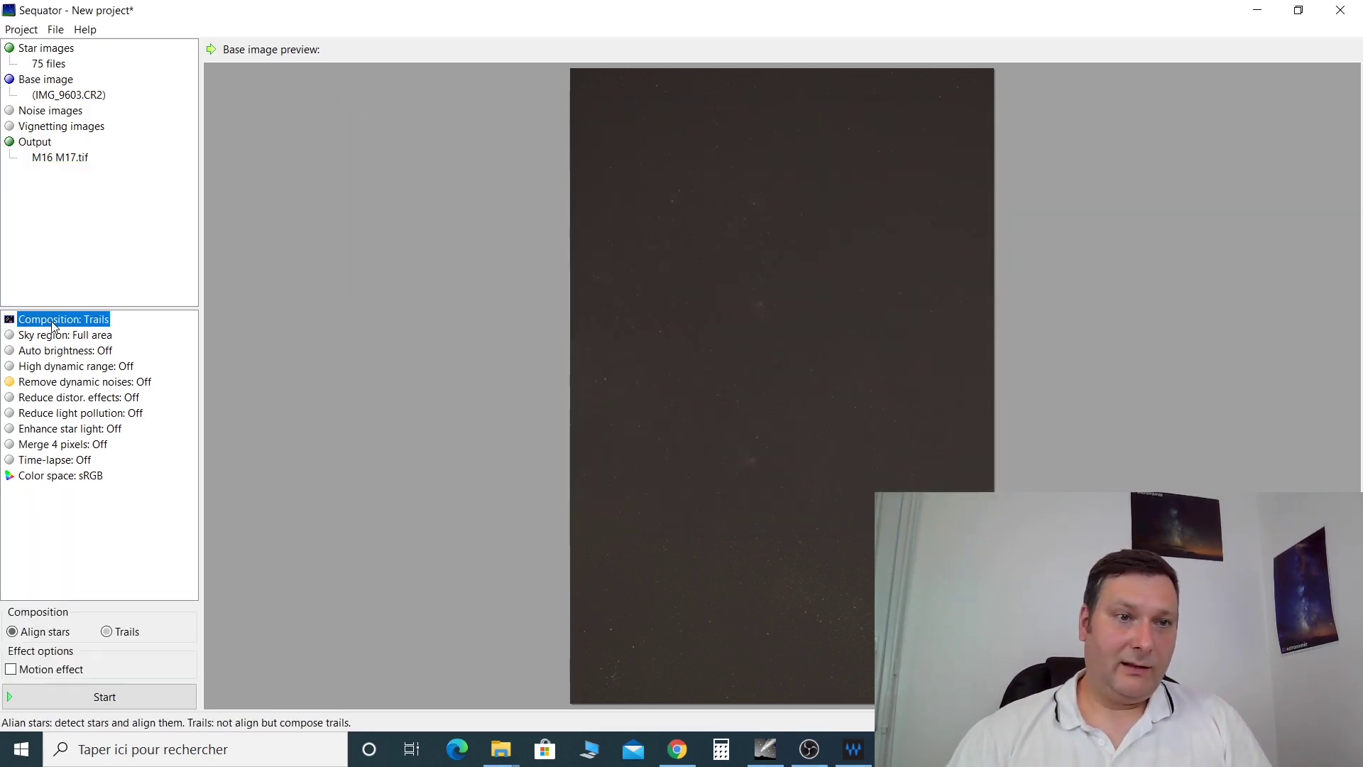
left_click(53, 325)
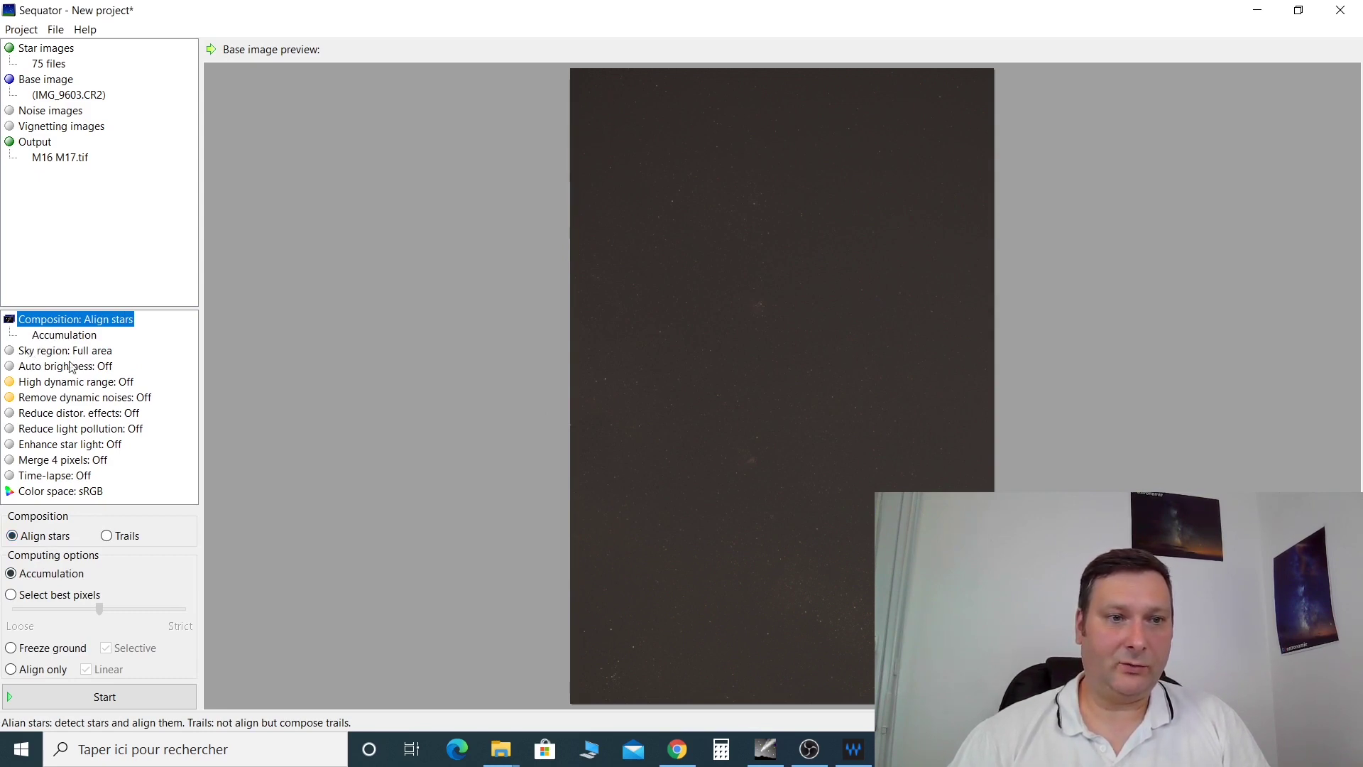
double_click(13, 370)
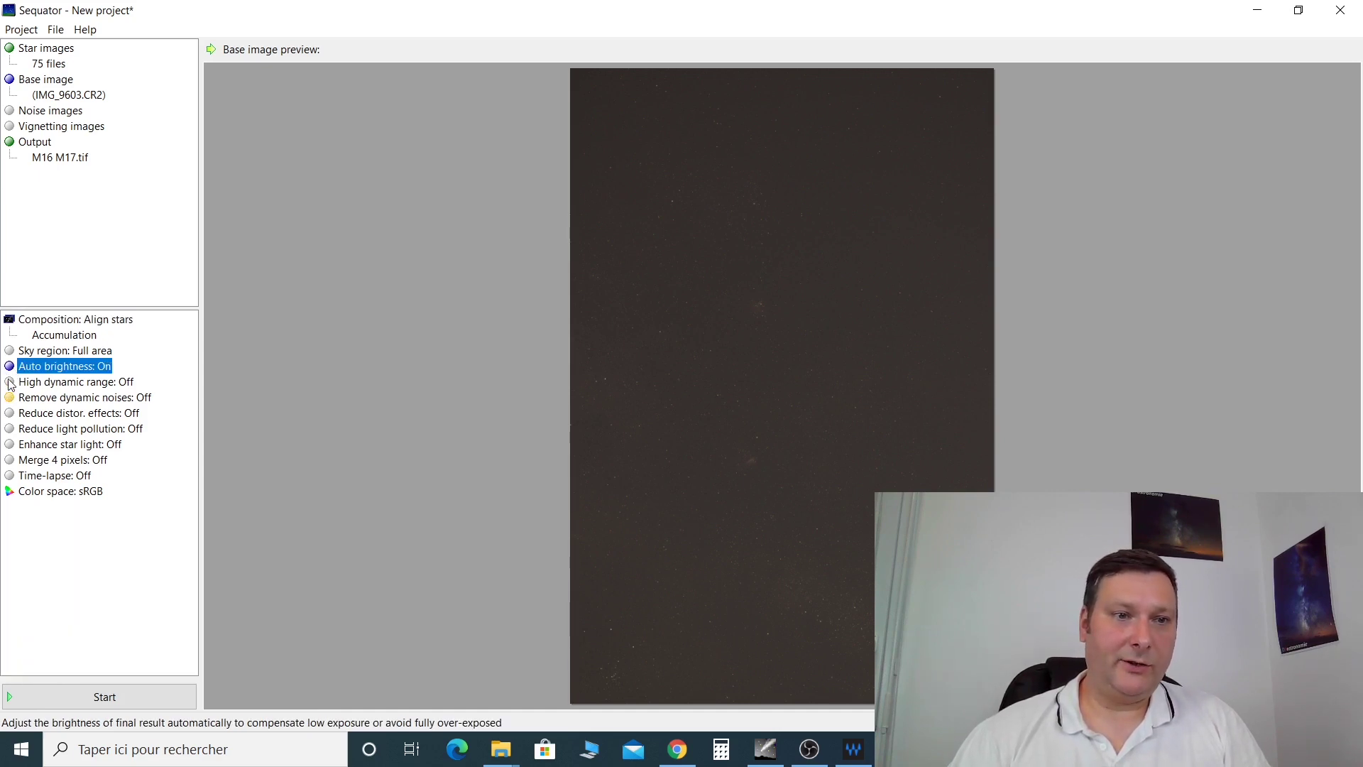
left_click(10, 385)
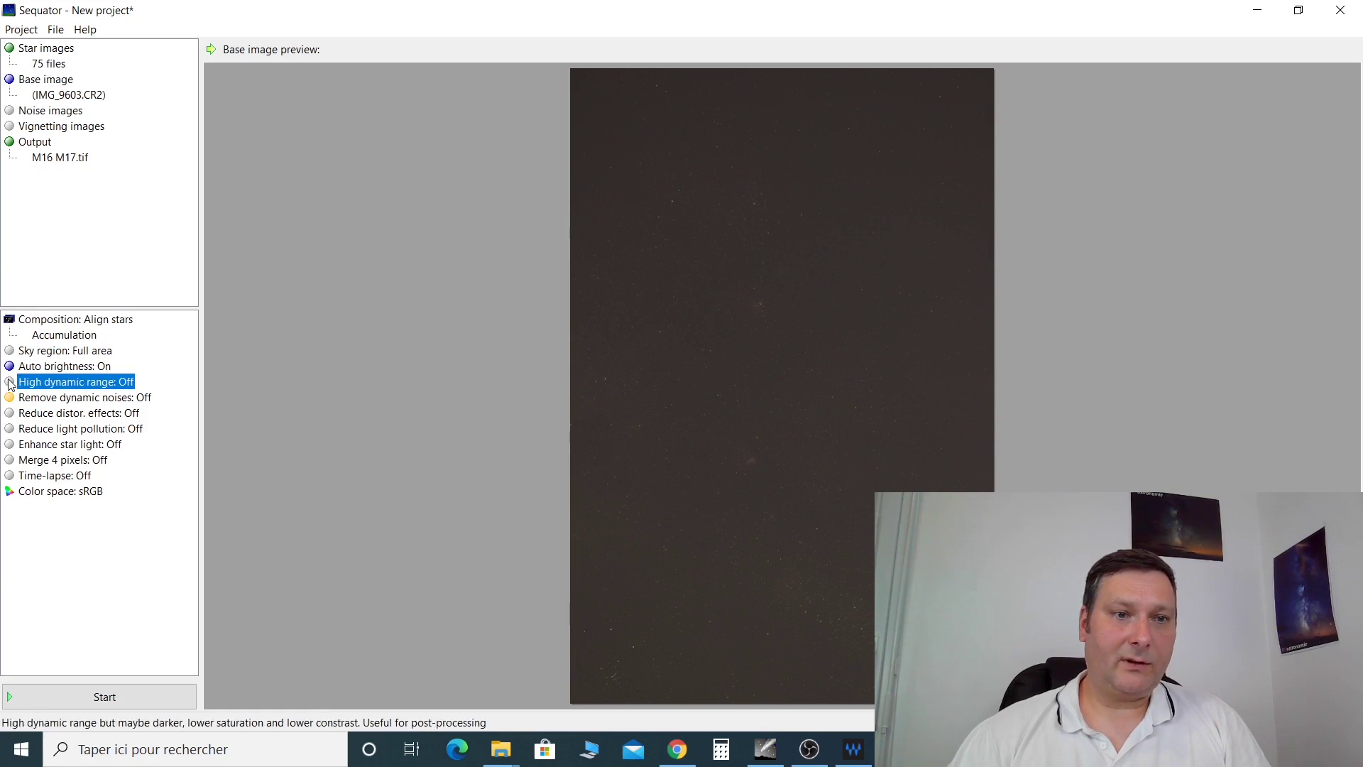
double_click(10, 384)
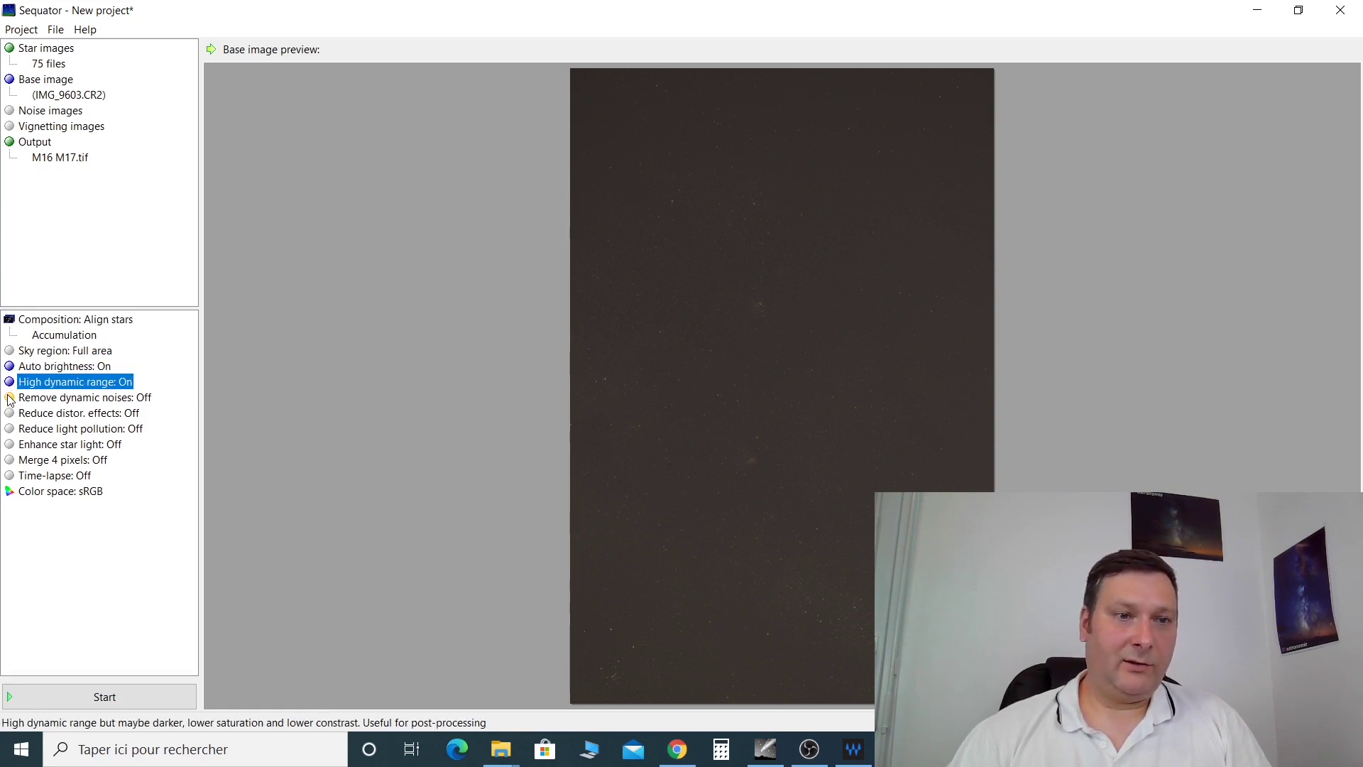
double_click(10, 400)
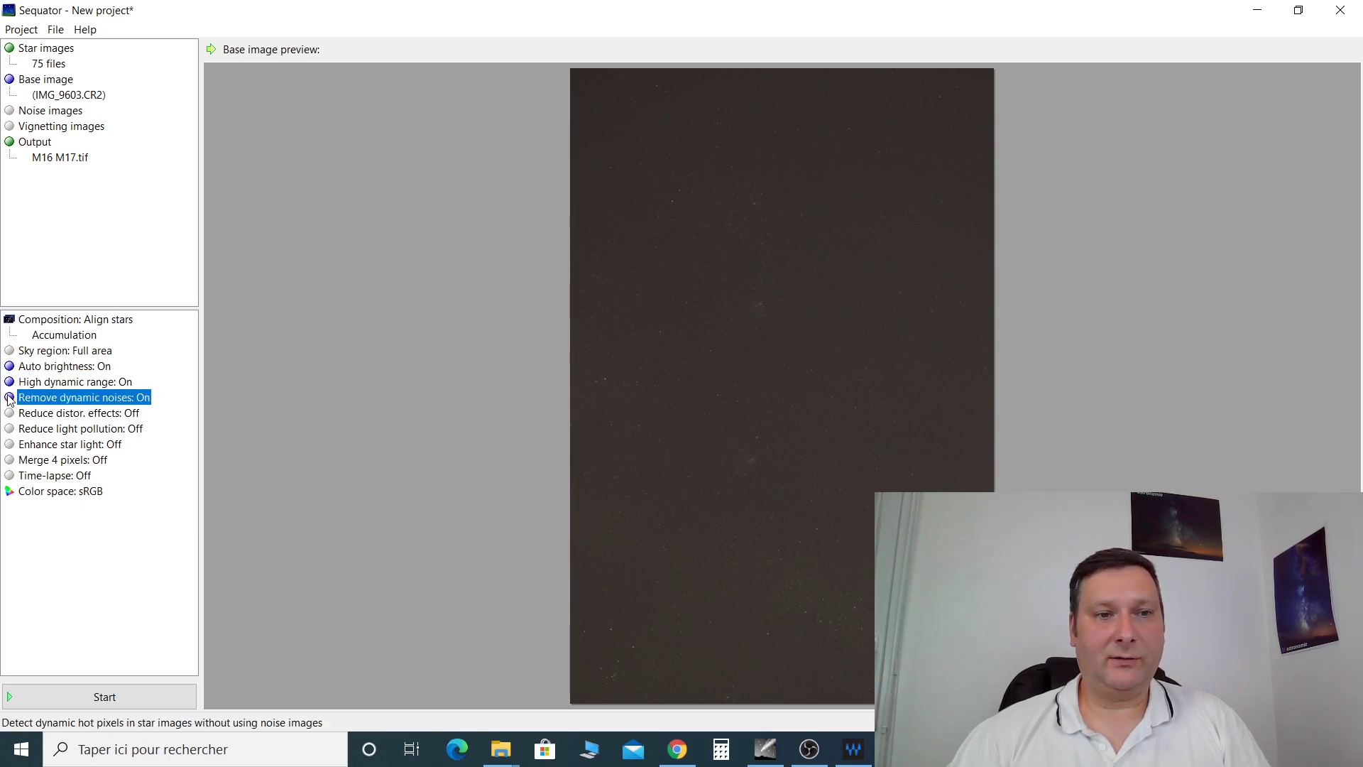
Process the stack with Uneven light pollution reduction and star light enhancement turned on.
left_click(7, 429)
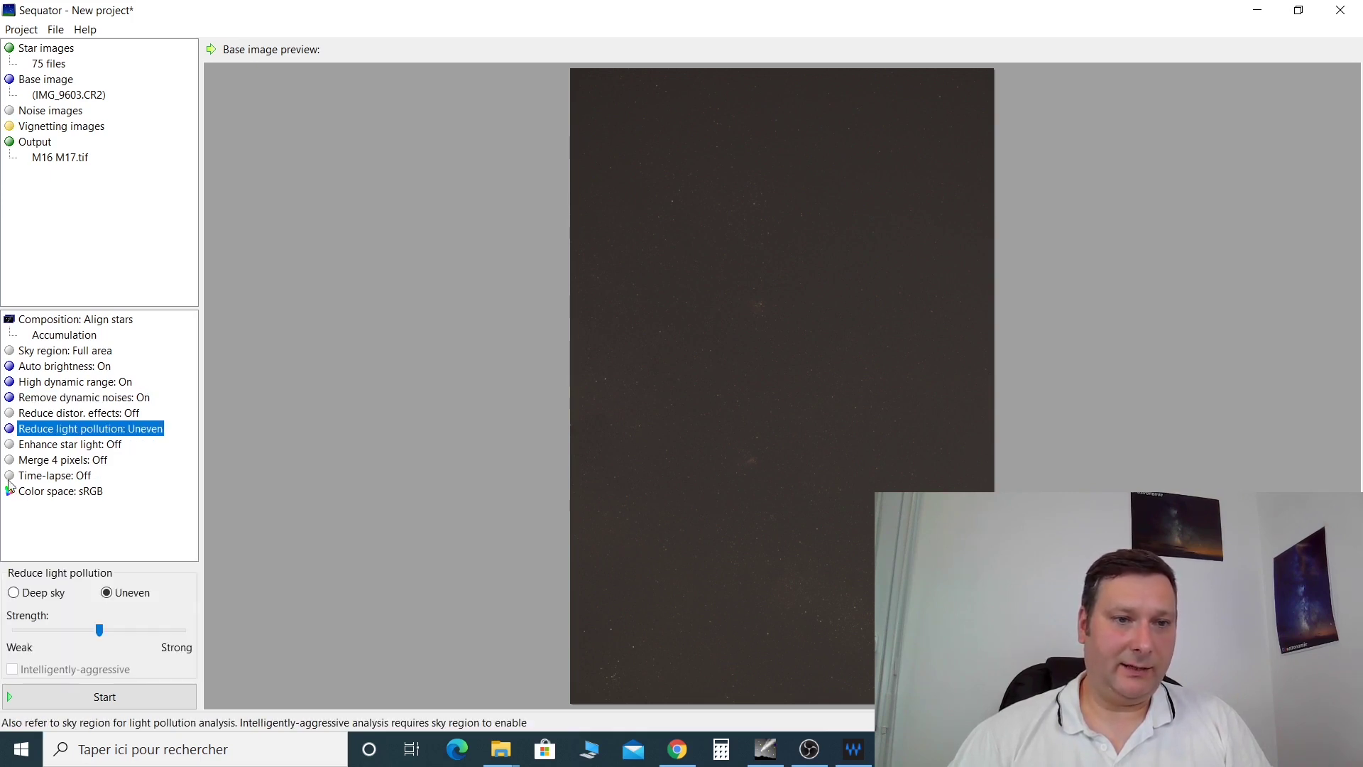
left_click(13, 446)
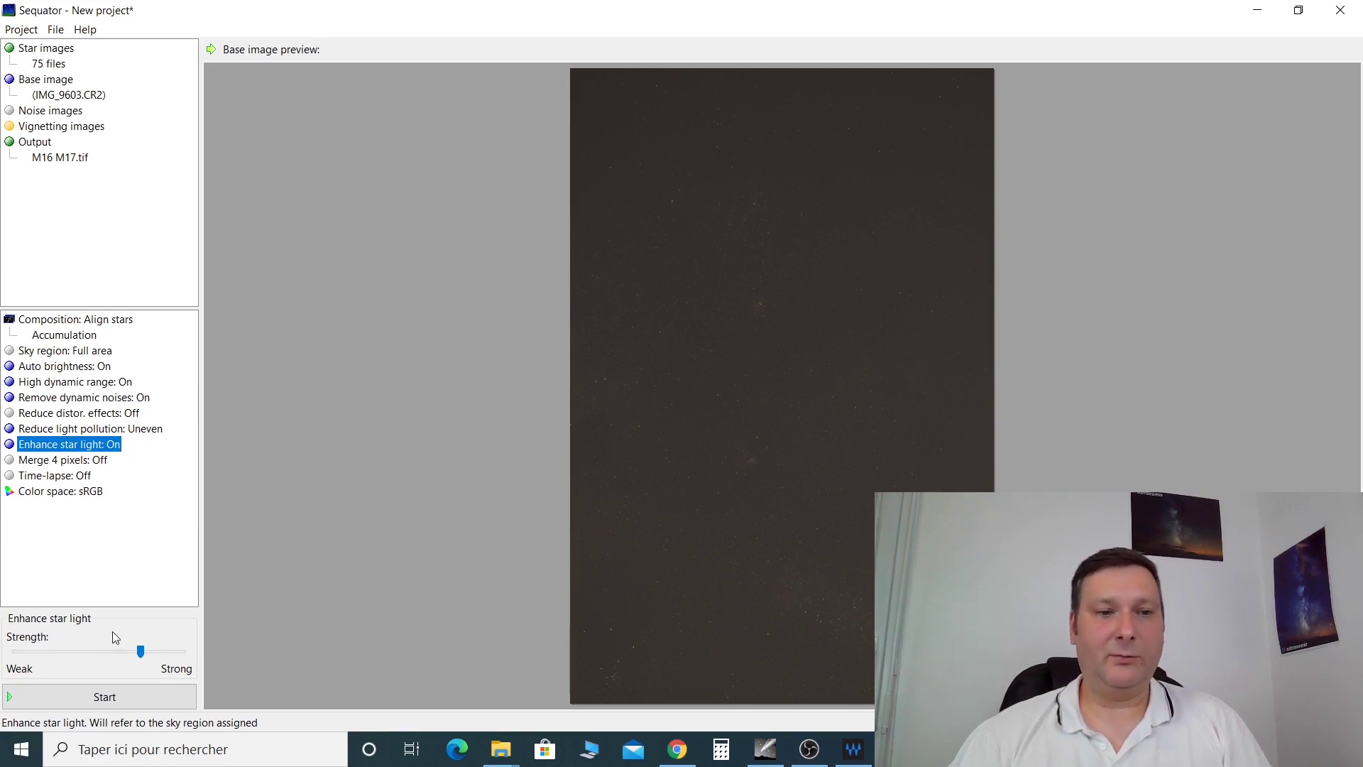
left_click(106, 699)
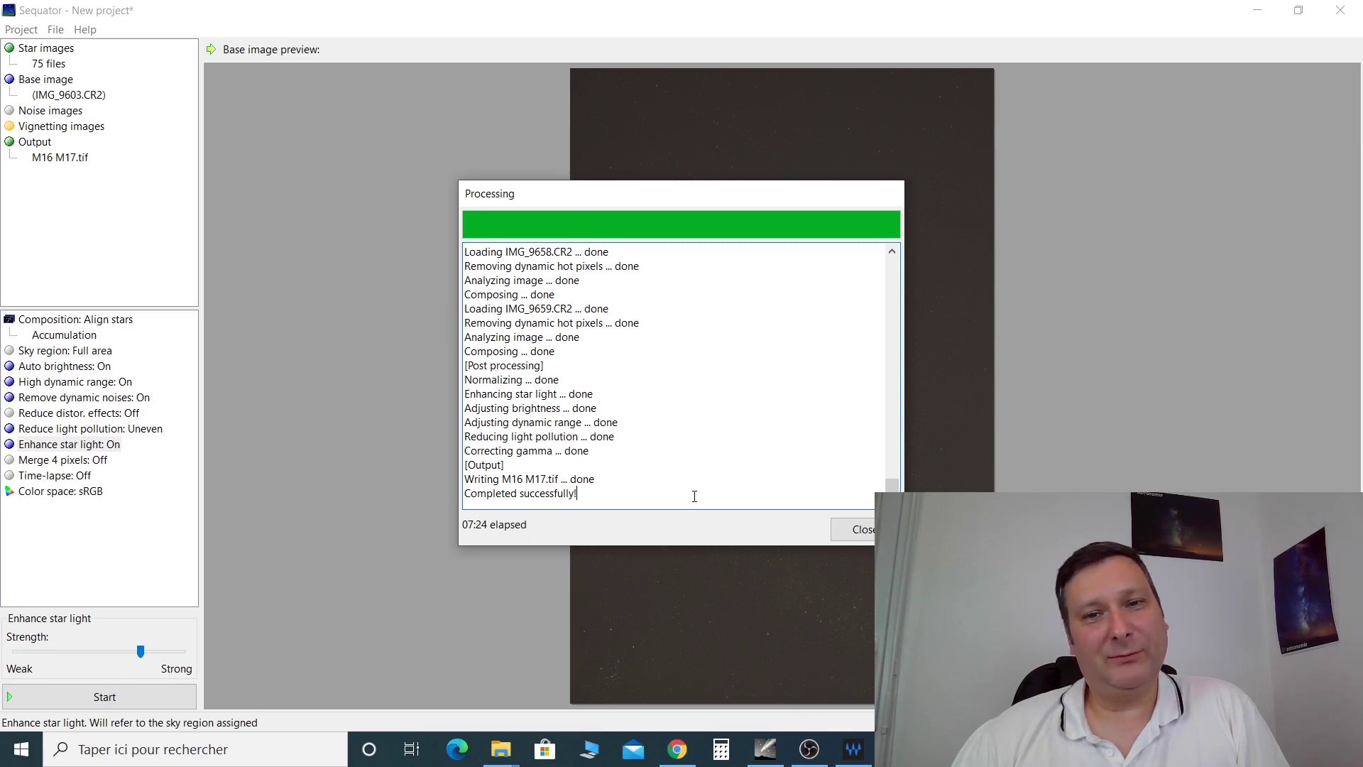
Close the finished processing report, open the stacked M16 M17.tif result and examine the M16 and M17 nebulae at close range.
left_click(845, 534)
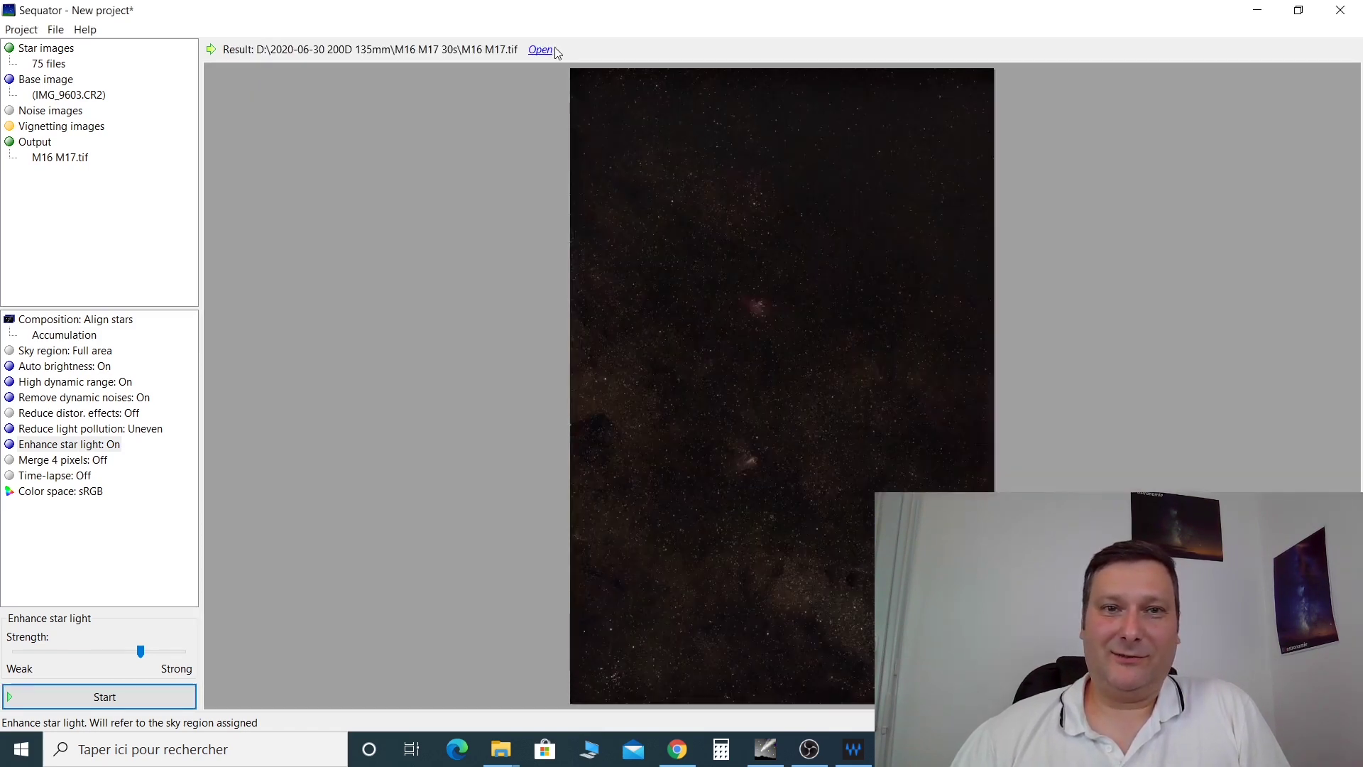
left_click(542, 49)
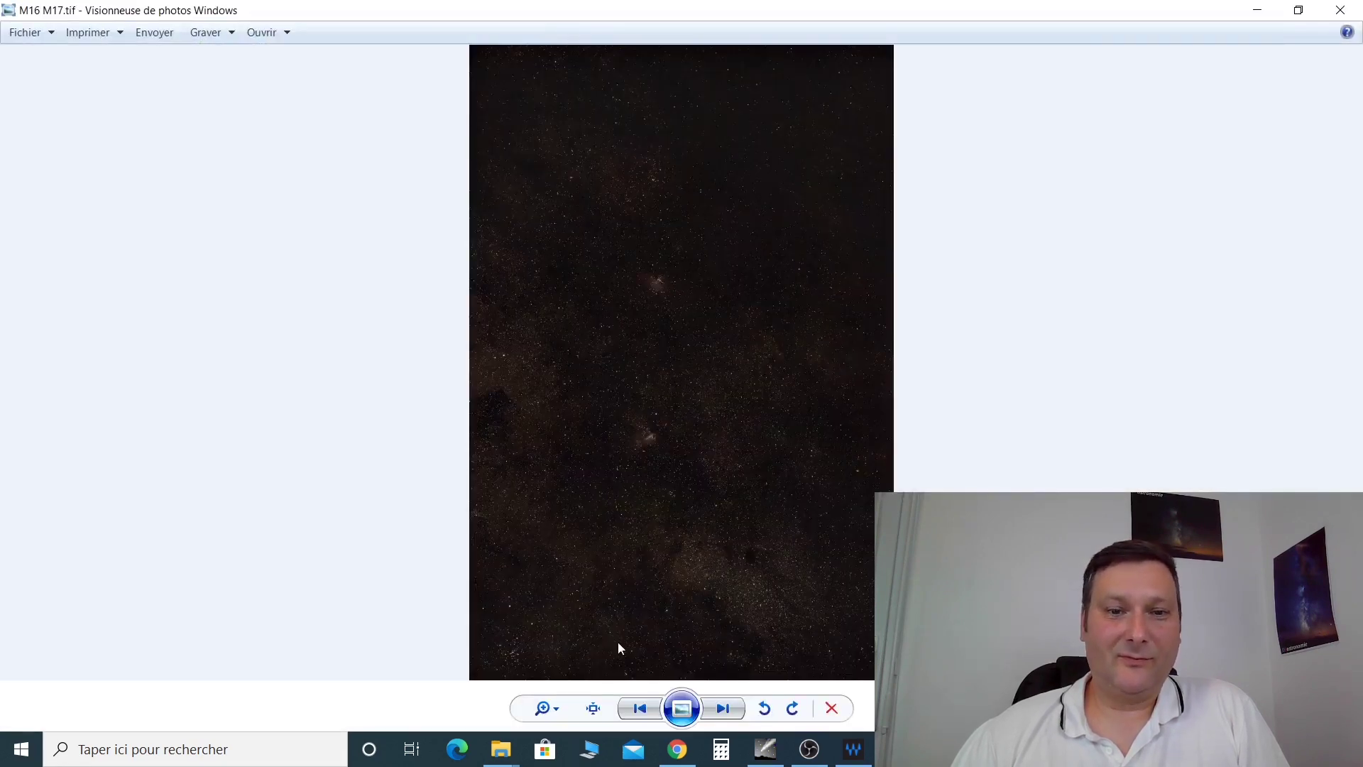
left_click(547, 709)
left_click_drag(540, 695, 540, 679)
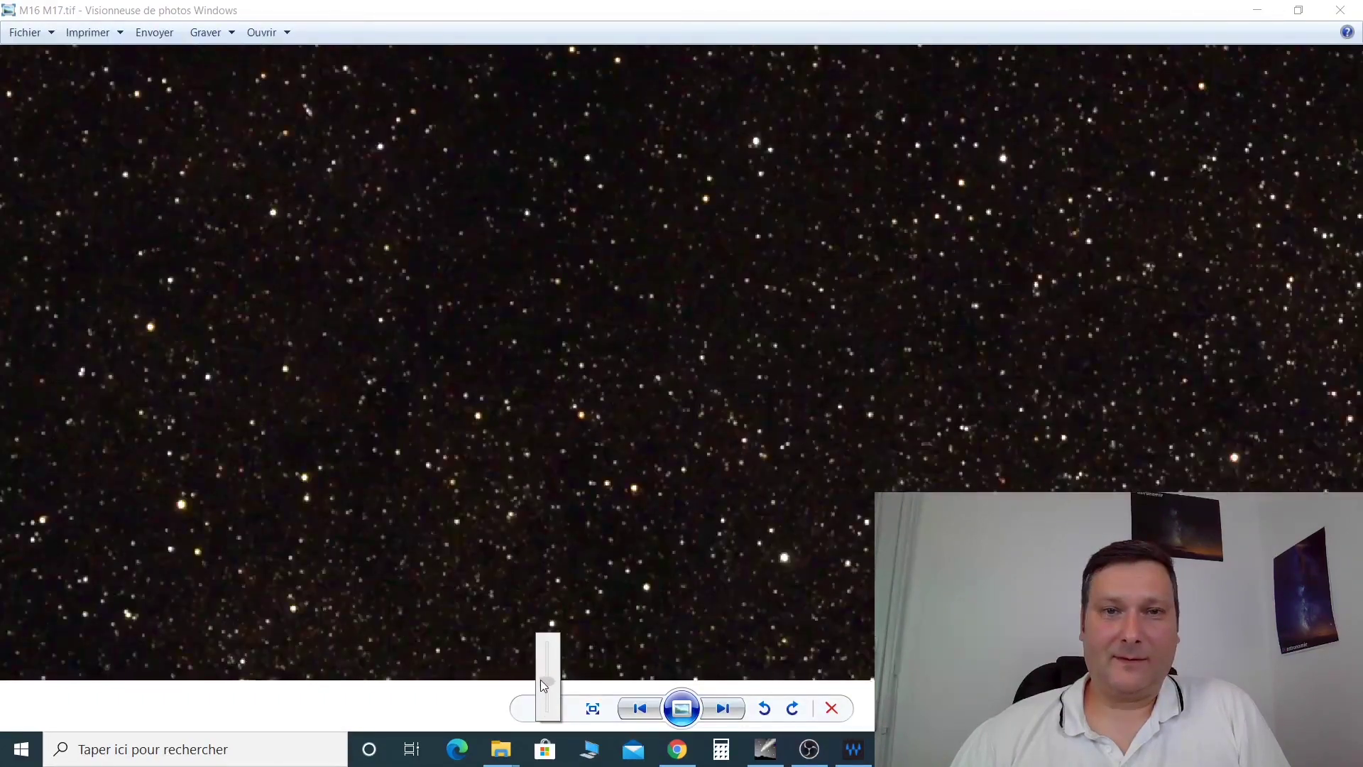
left_click_drag(817, 64, 904, 328)
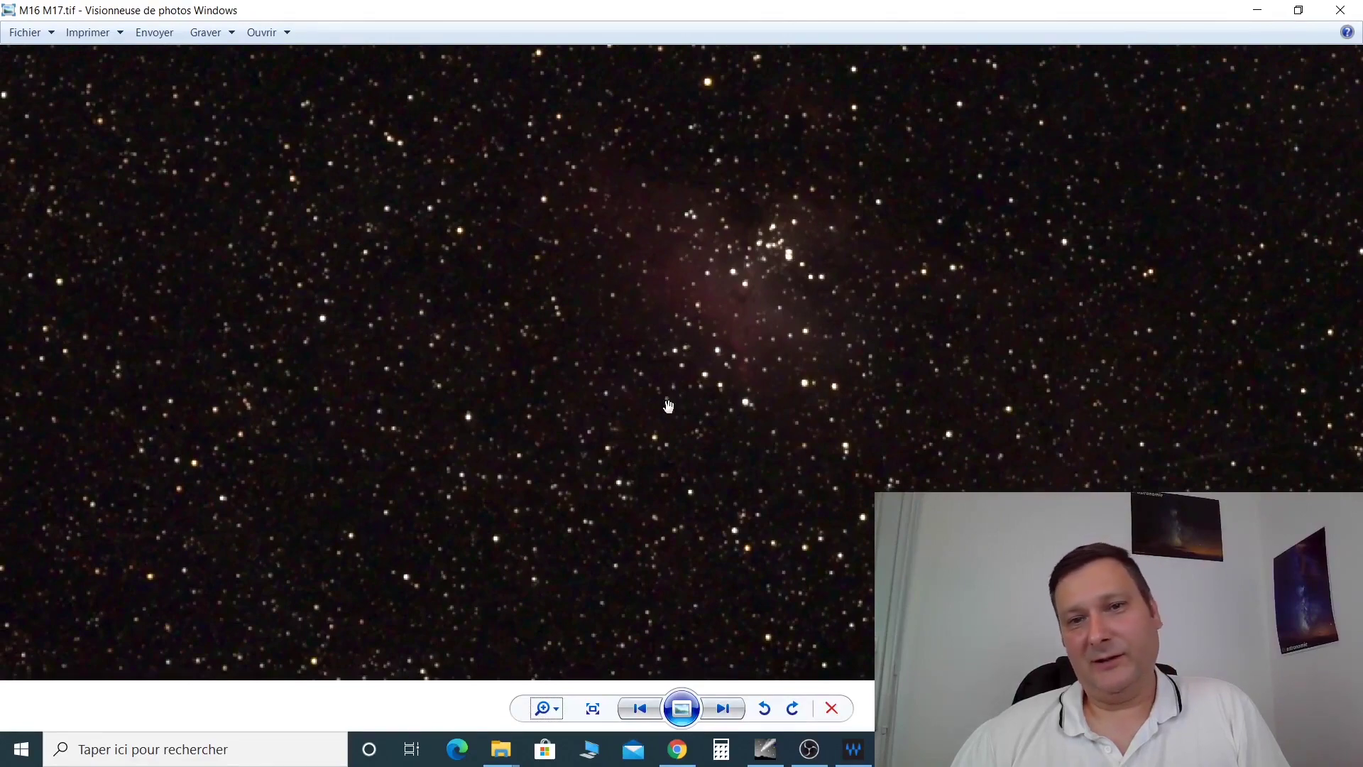
left_click_drag(829, 520, 831, 271)
left_click_drag(805, 469, 812, 45)
scroll(739, 477, "down", 5)
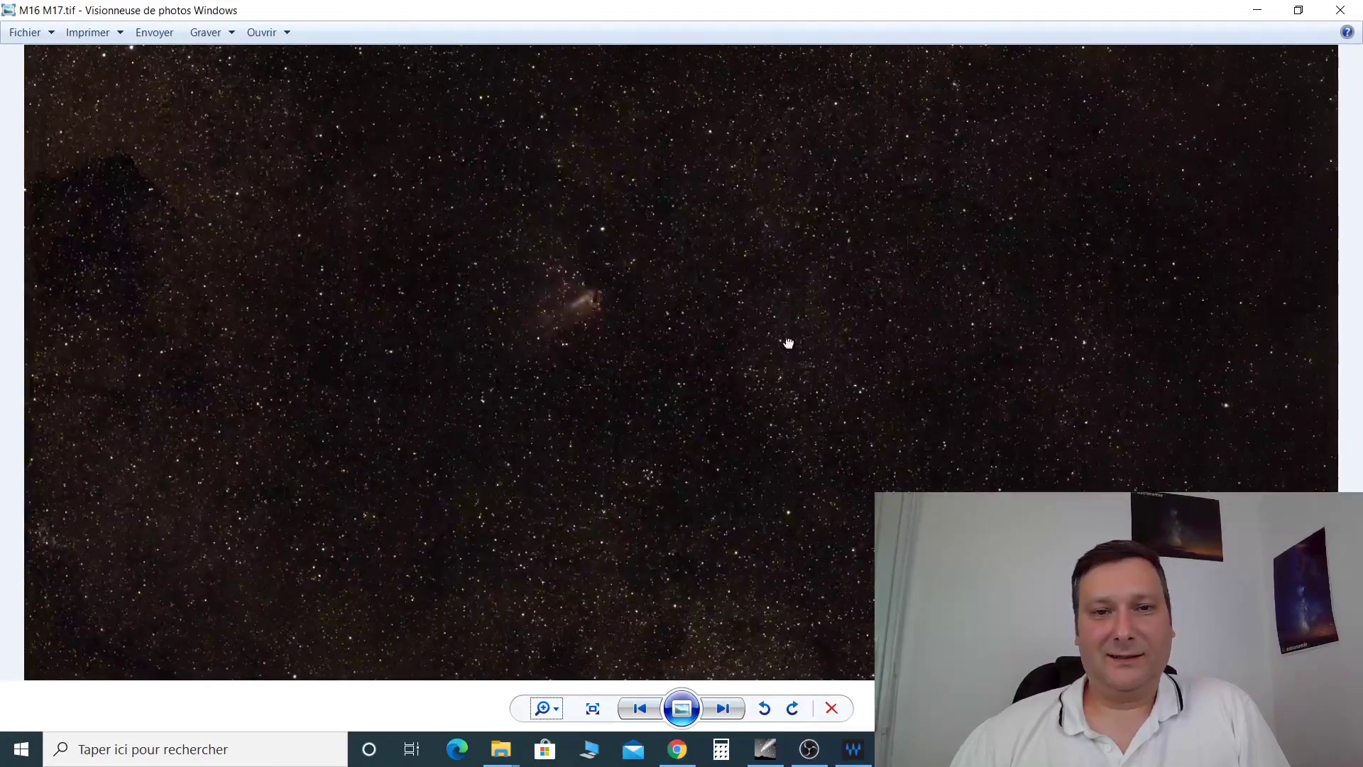
scroll(590, 310, "up", 4)
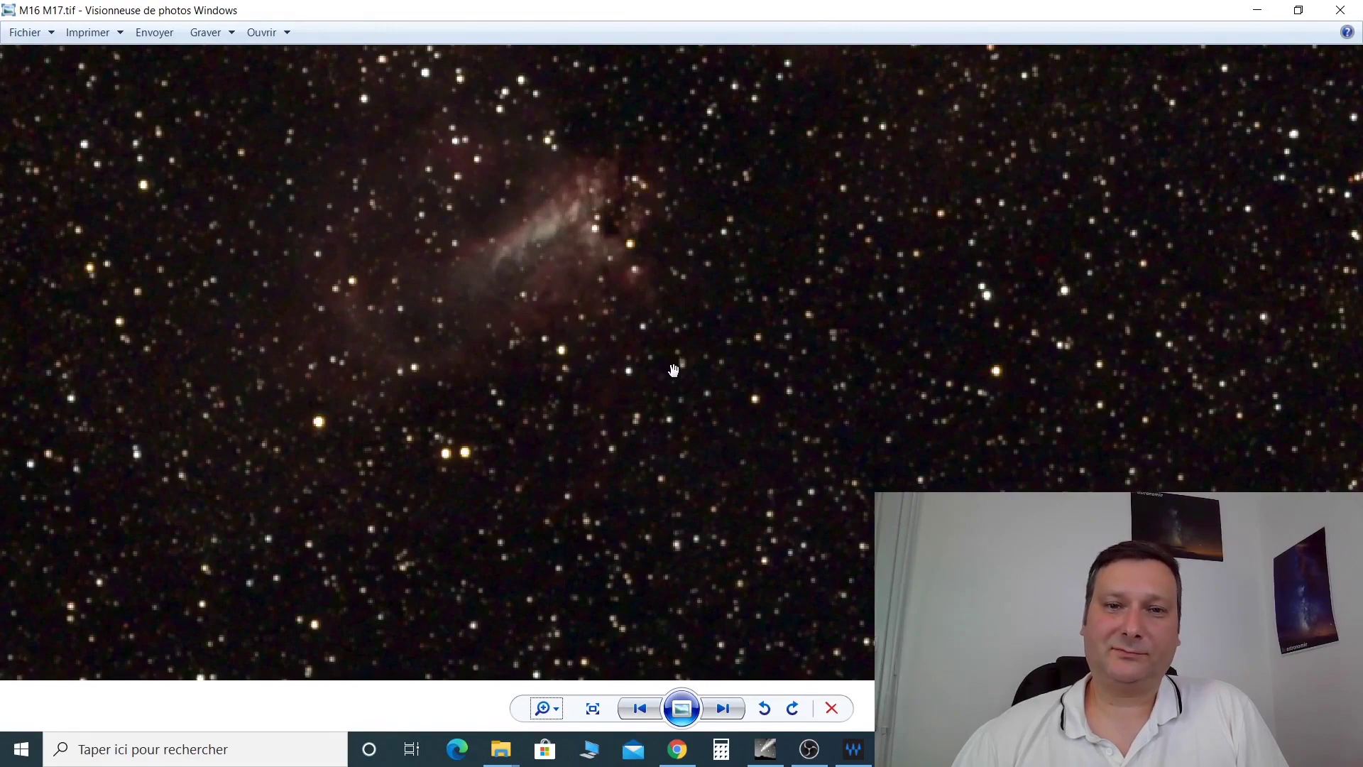
Examine the star fields and dark clouds around the nebulae, check the whole frame, and close the picture viewer.
scroll(674, 379, "down", 5)
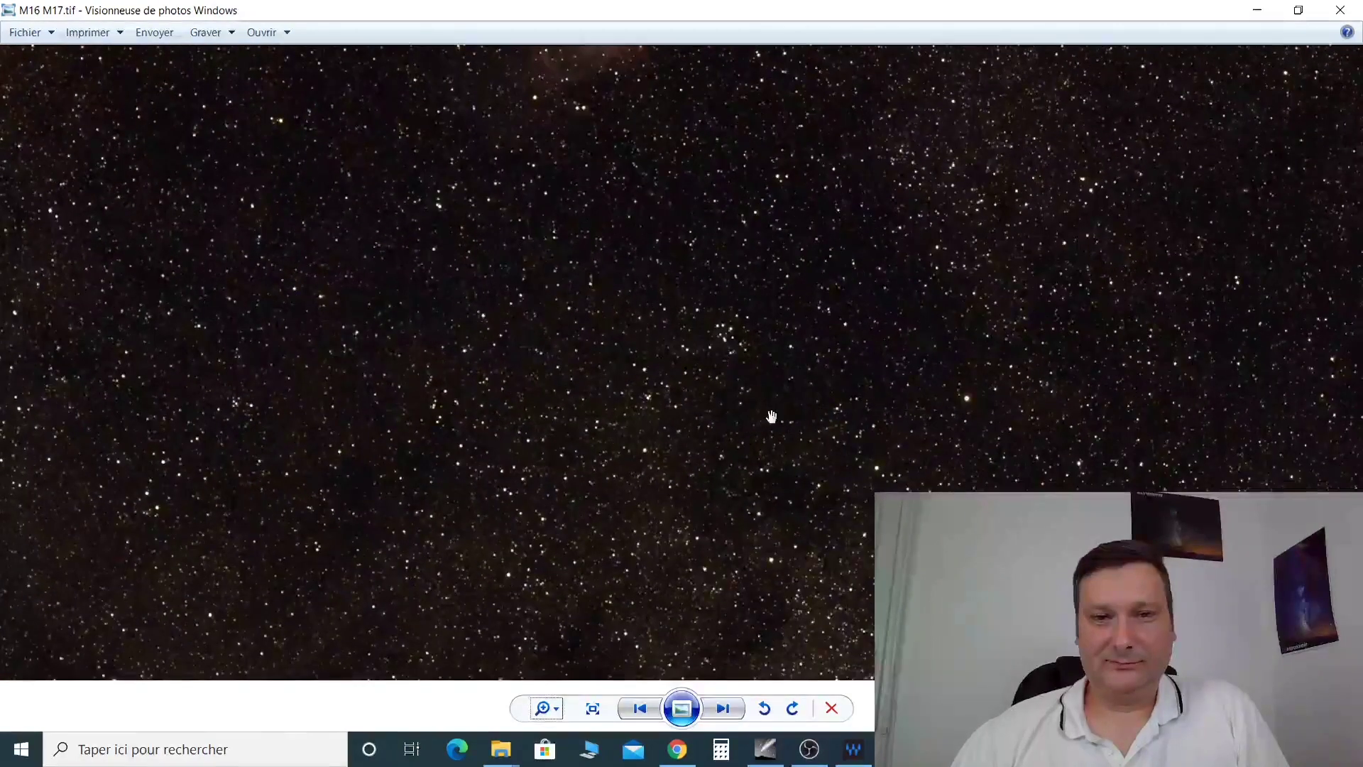
scroll(774, 390, "down", 2)
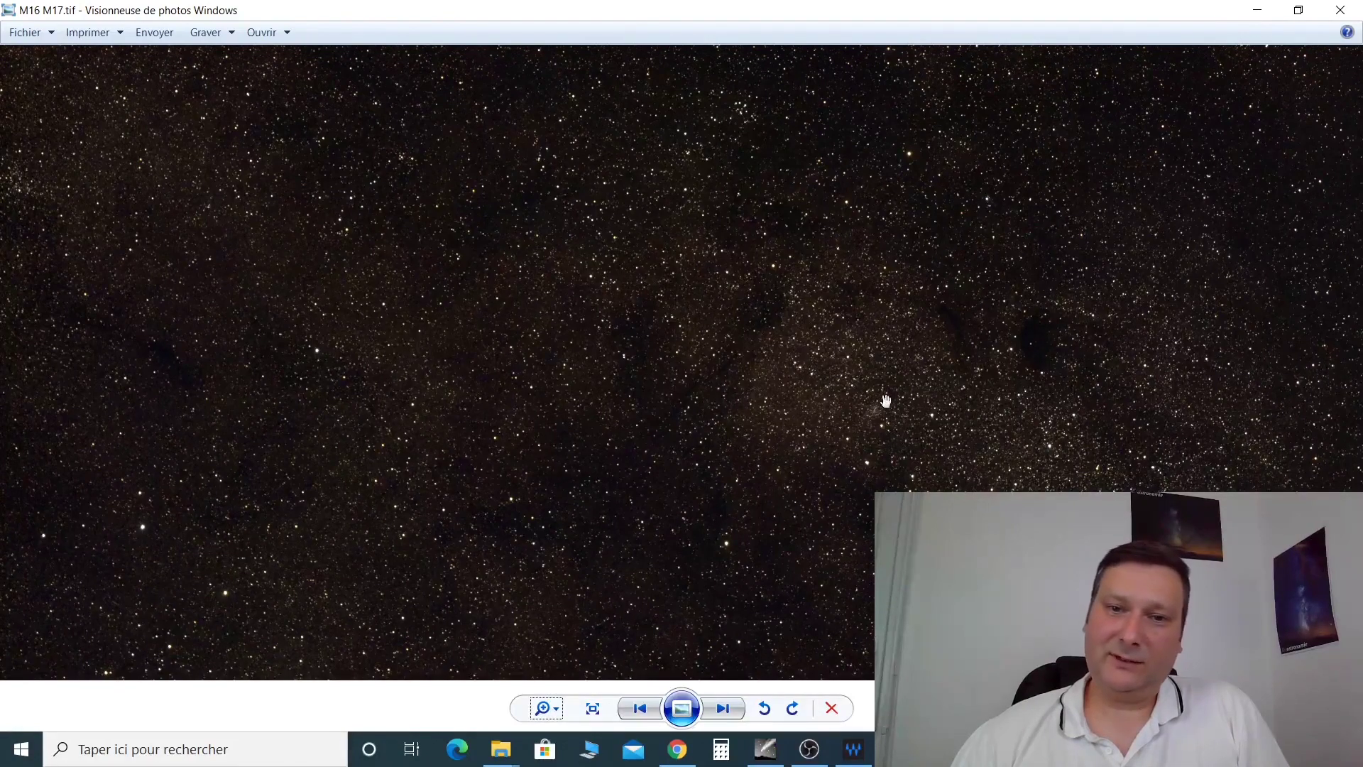
scroll(853, 383, "down", 1)
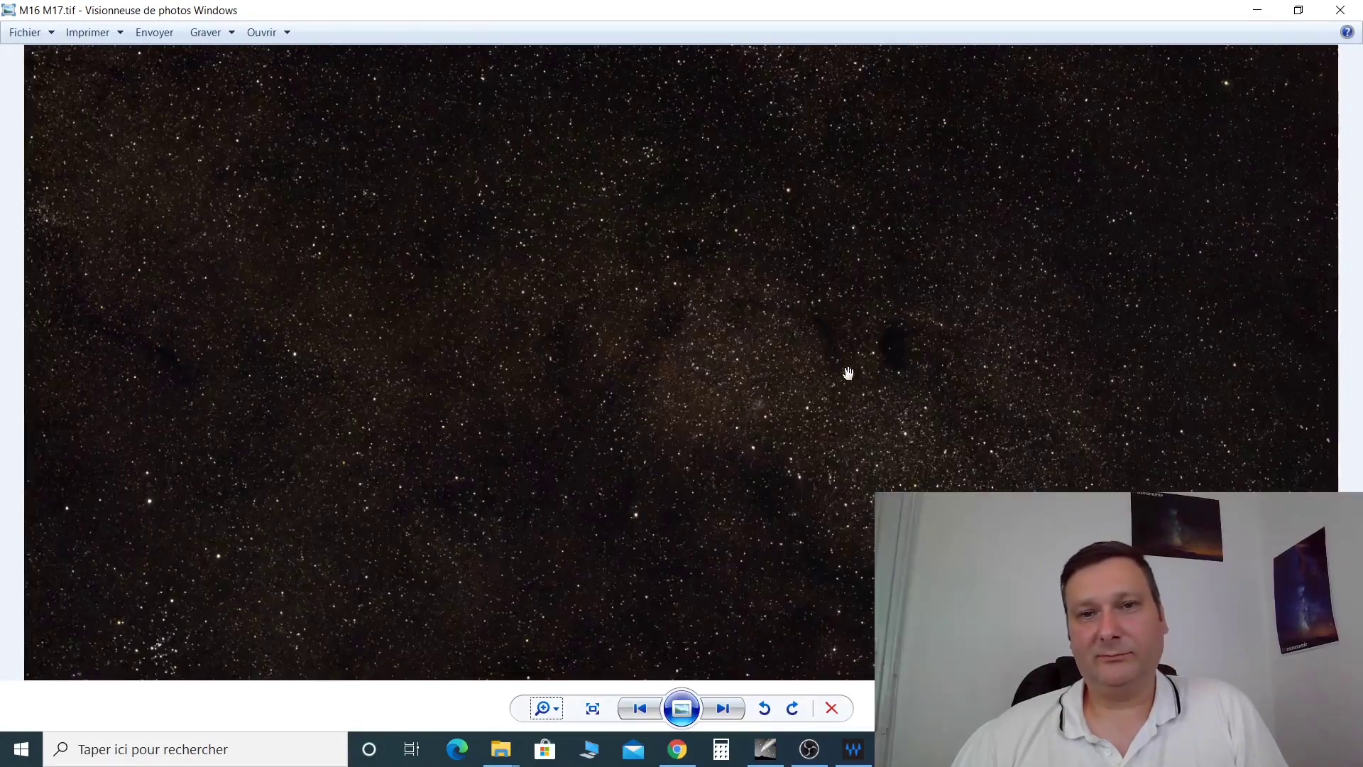
scroll(756, 227, "down", 1)
scroll(687, 325, "up", 6)
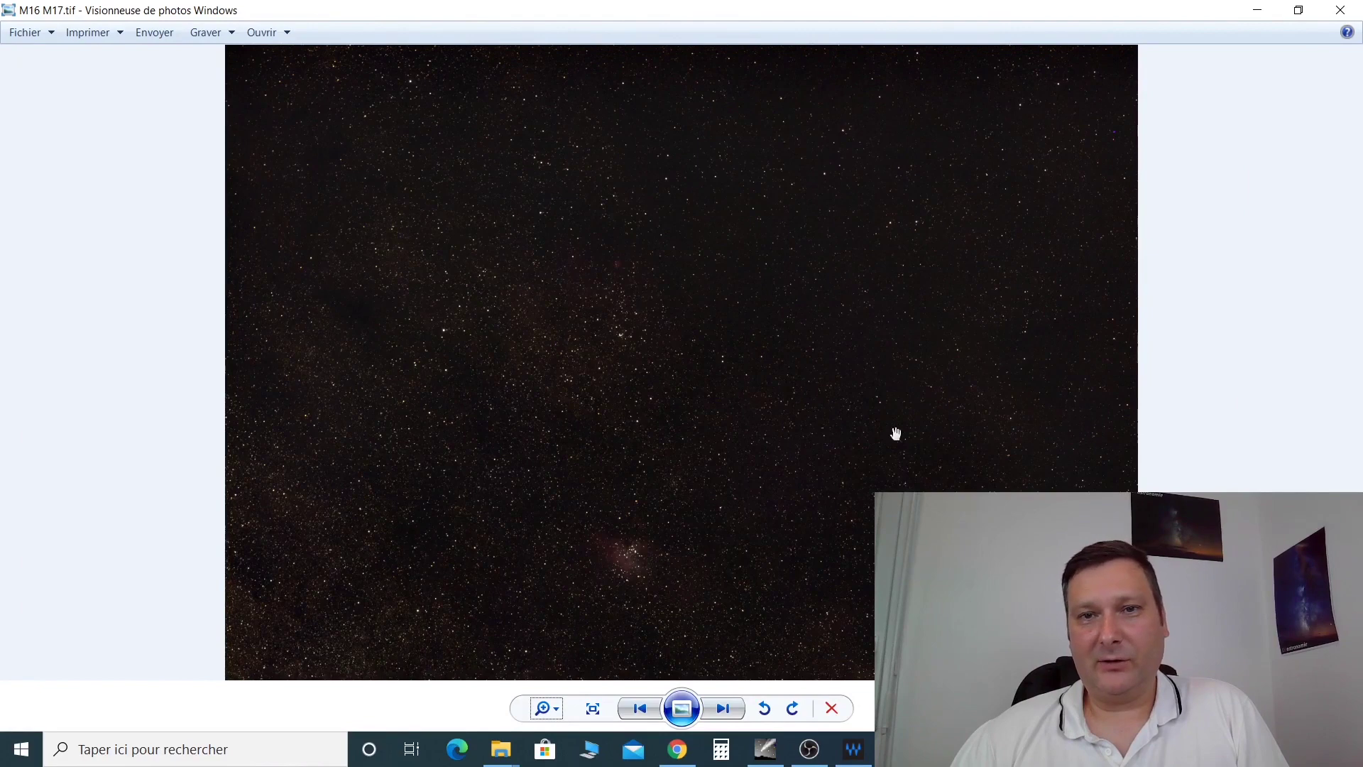
scroll(785, 465, "down", 5)
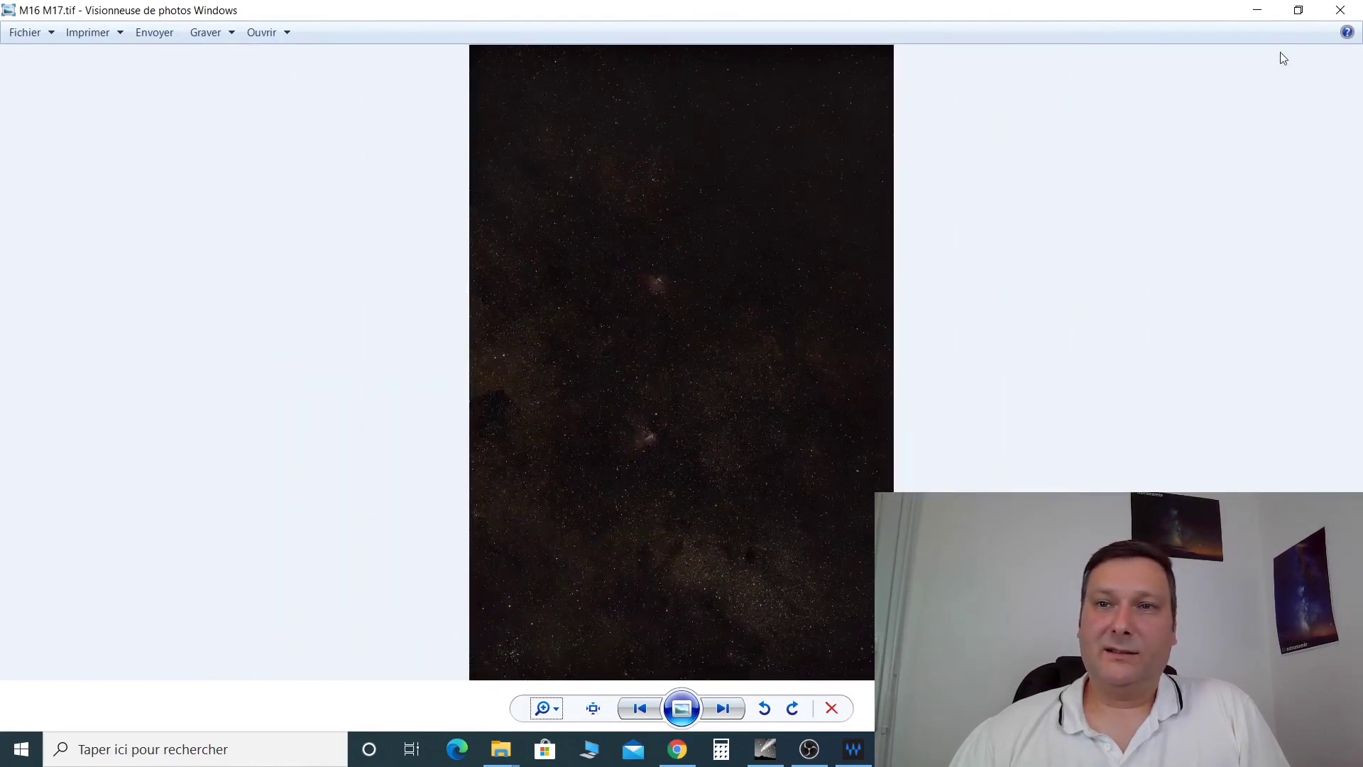
left_click(1340, 10)
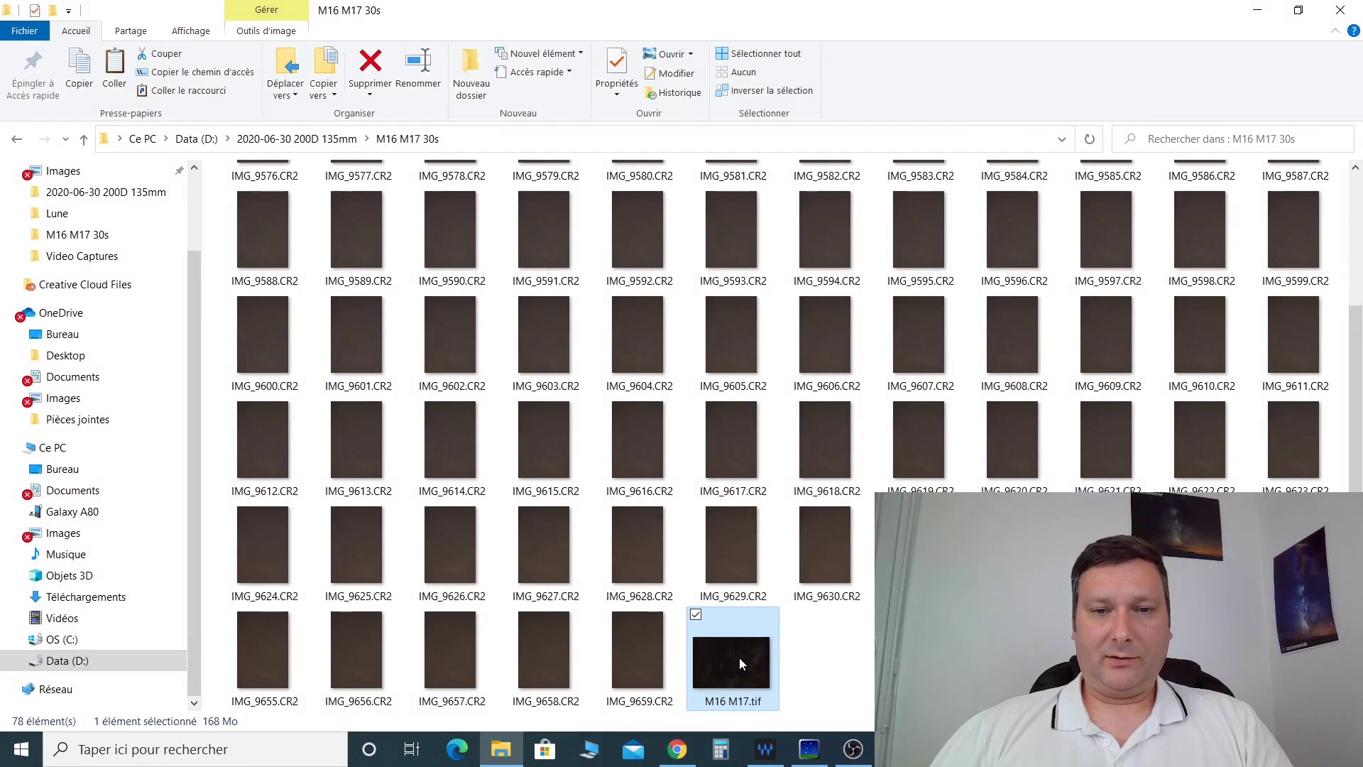
Open M16 M17.tif from the M16 M17 30s folder in the Photos app.
right_click(739, 657)
mouse_move(557, 460)
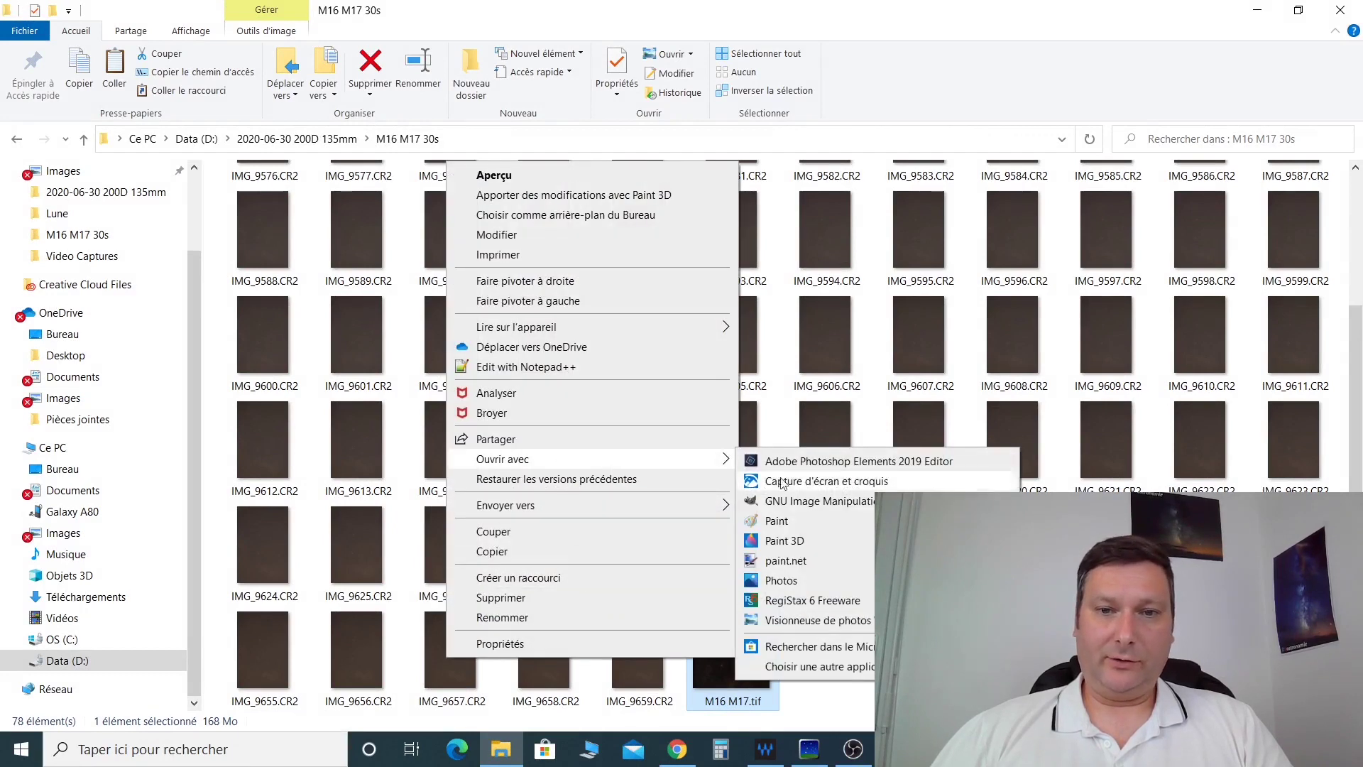
left_click(795, 579)
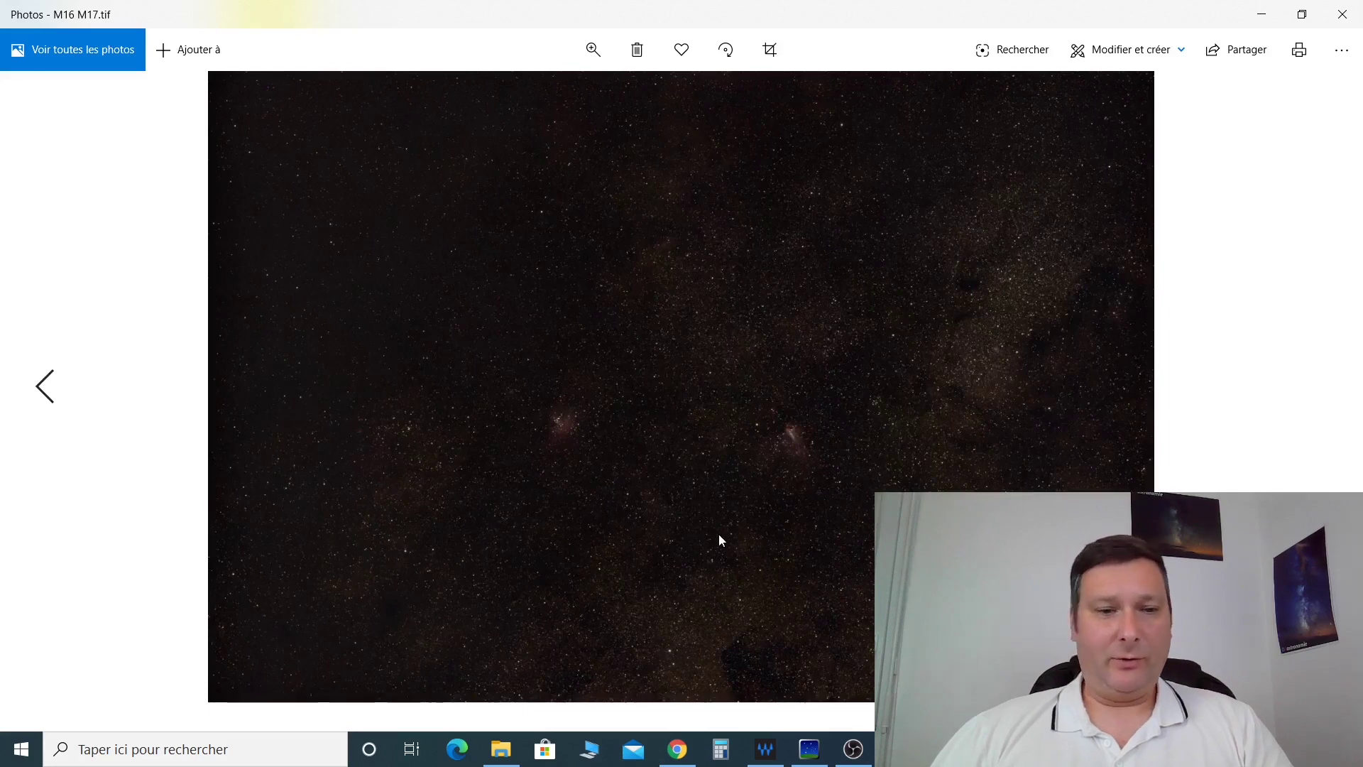
Crop the image to the 16:9 widescreen ratio and tighten the frame around the two nebulae, trimming the dark left edge.
left_click(770, 49)
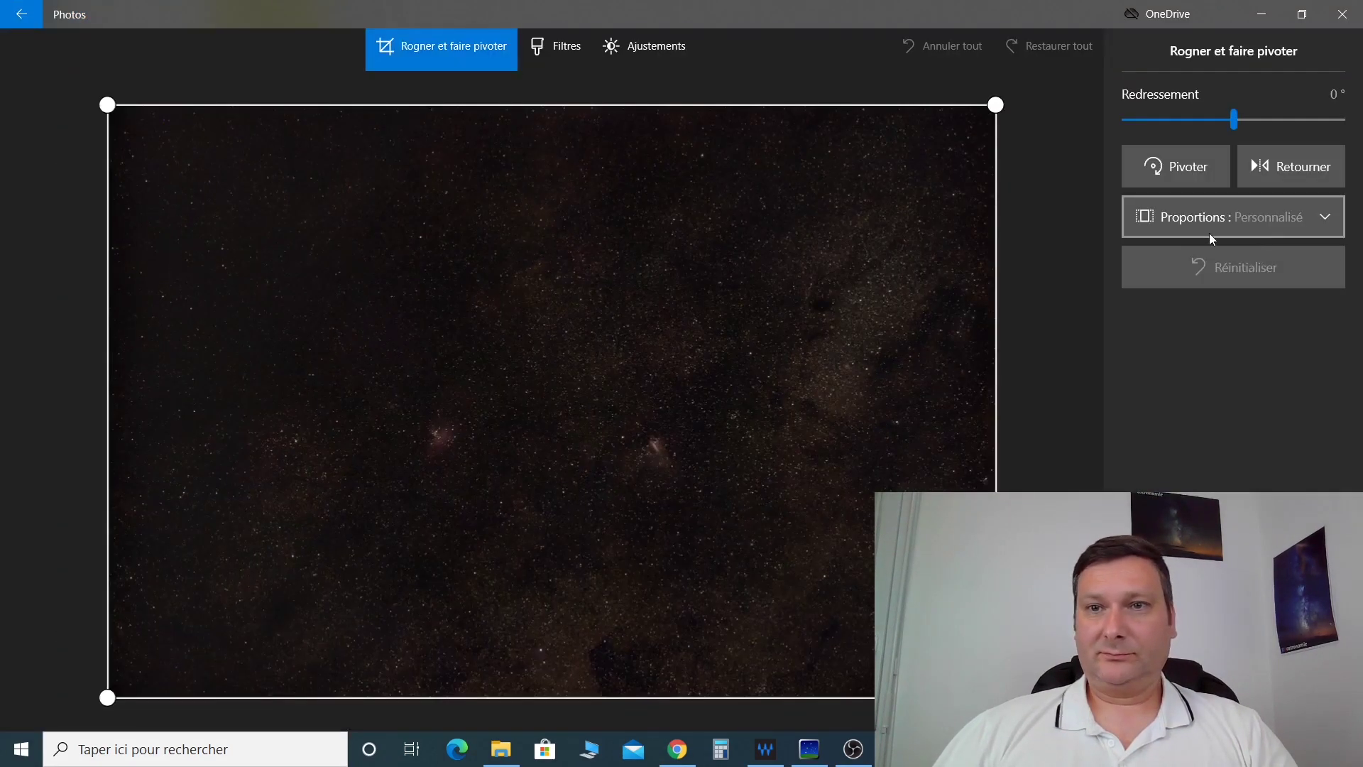
left_click(1222, 223)
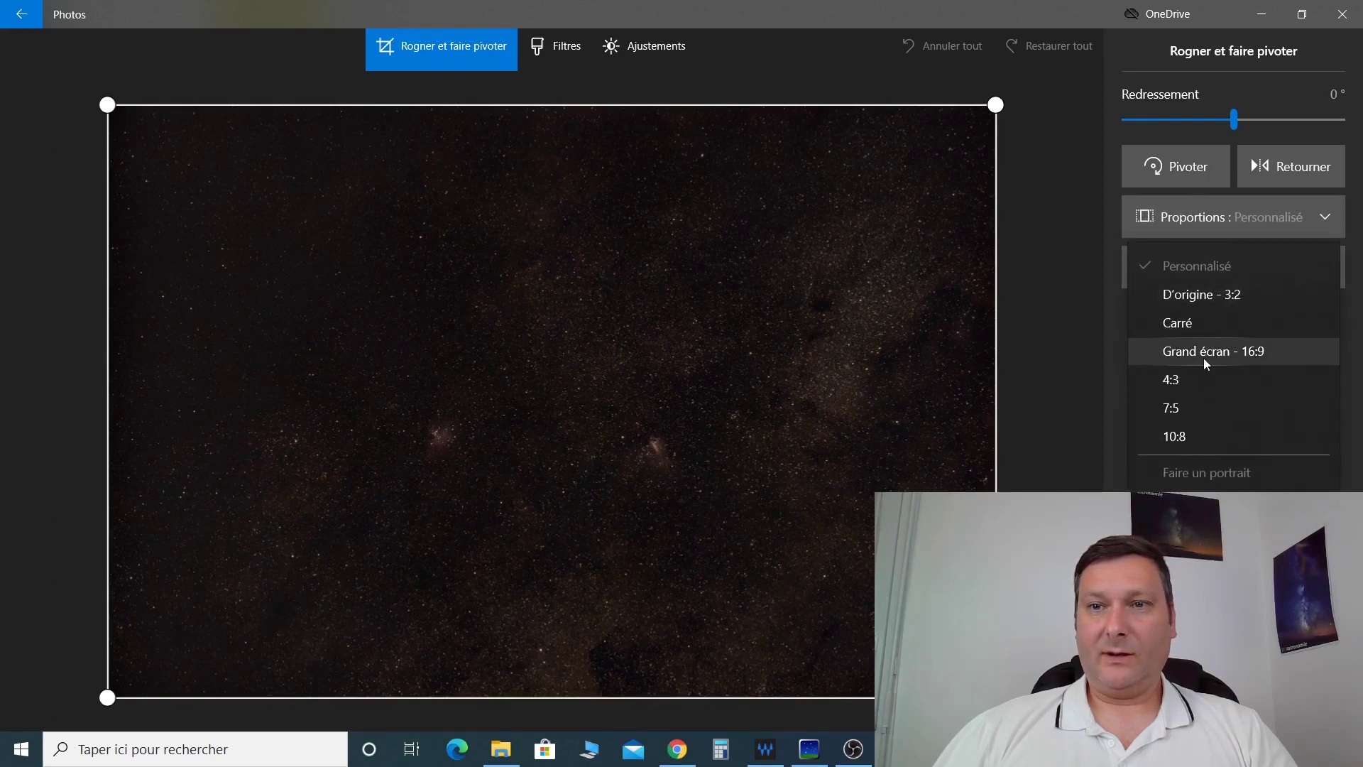
left_click(1205, 359)
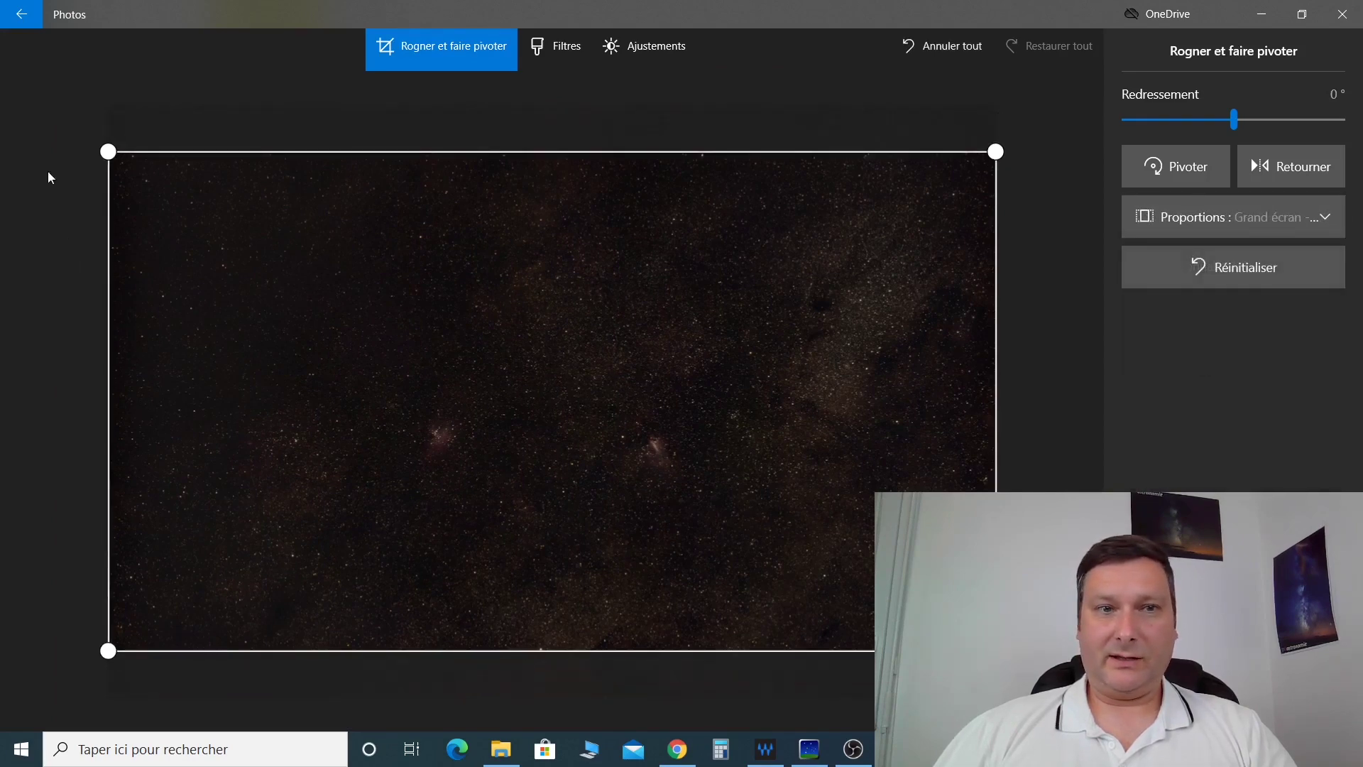
left_click_drag(94, 154, 86, 183)
left_click_drag(518, 434, 536, 403)
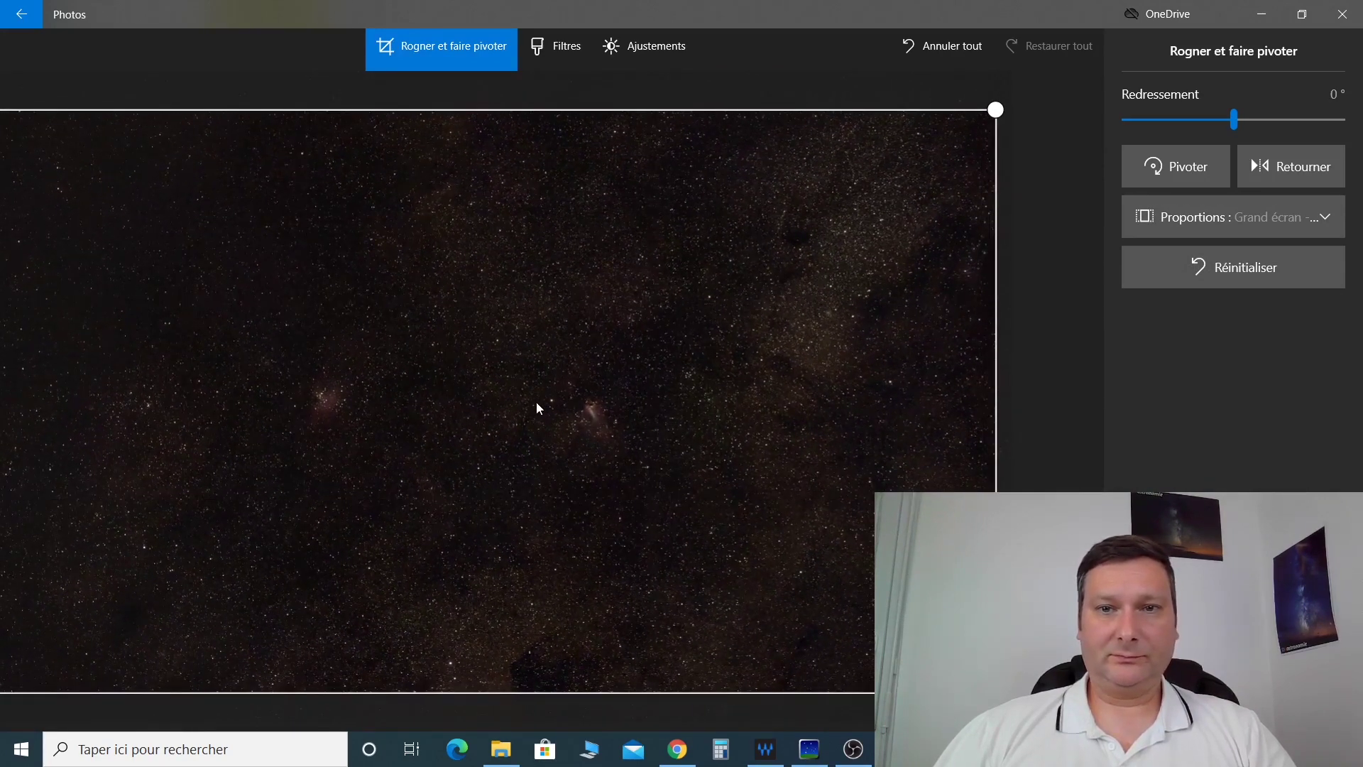
Raise the light and colour adjustments close to their upper ends and set the clarity to its maximum.
left_click(643, 48)
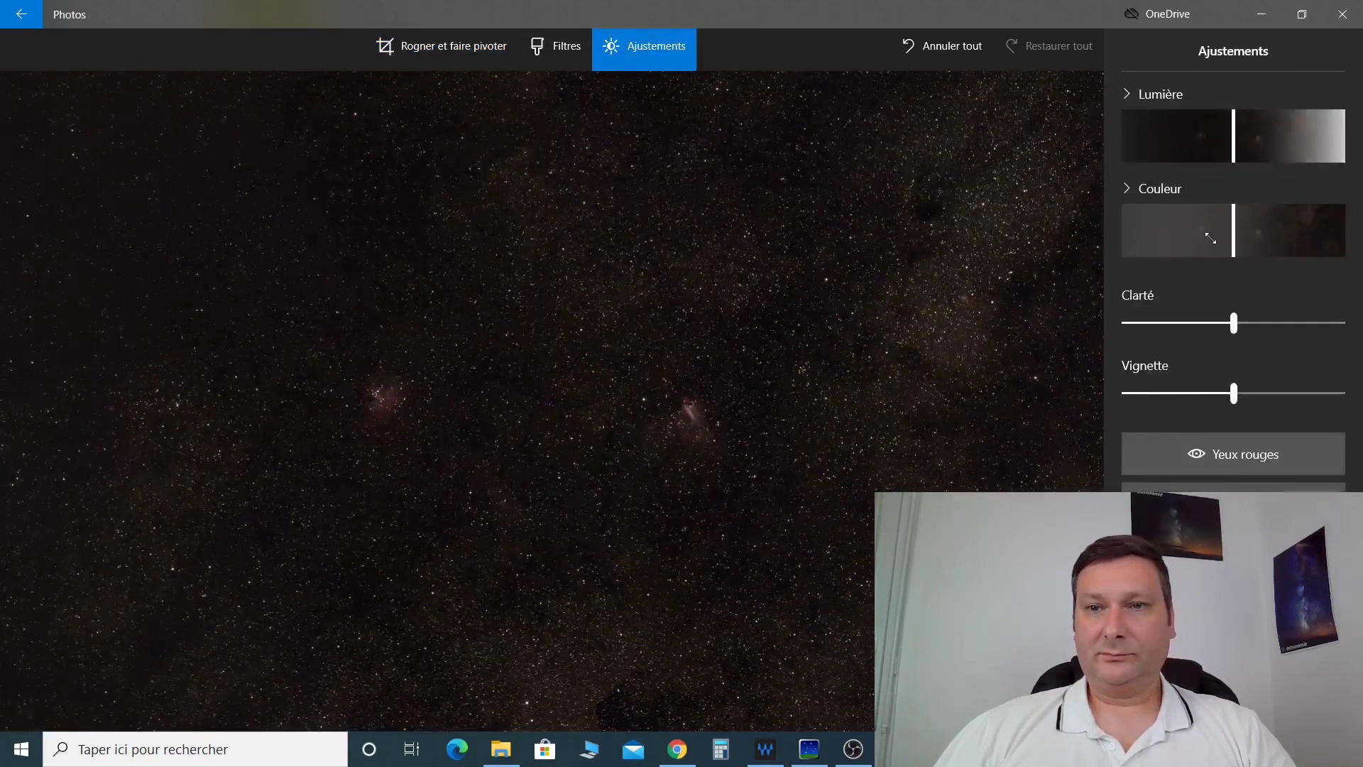
left_click_drag(1232, 240, 1315, 235)
left_click_drag(1234, 324, 1341, 324)
left_click_drag(1252, 142, 1322, 145)
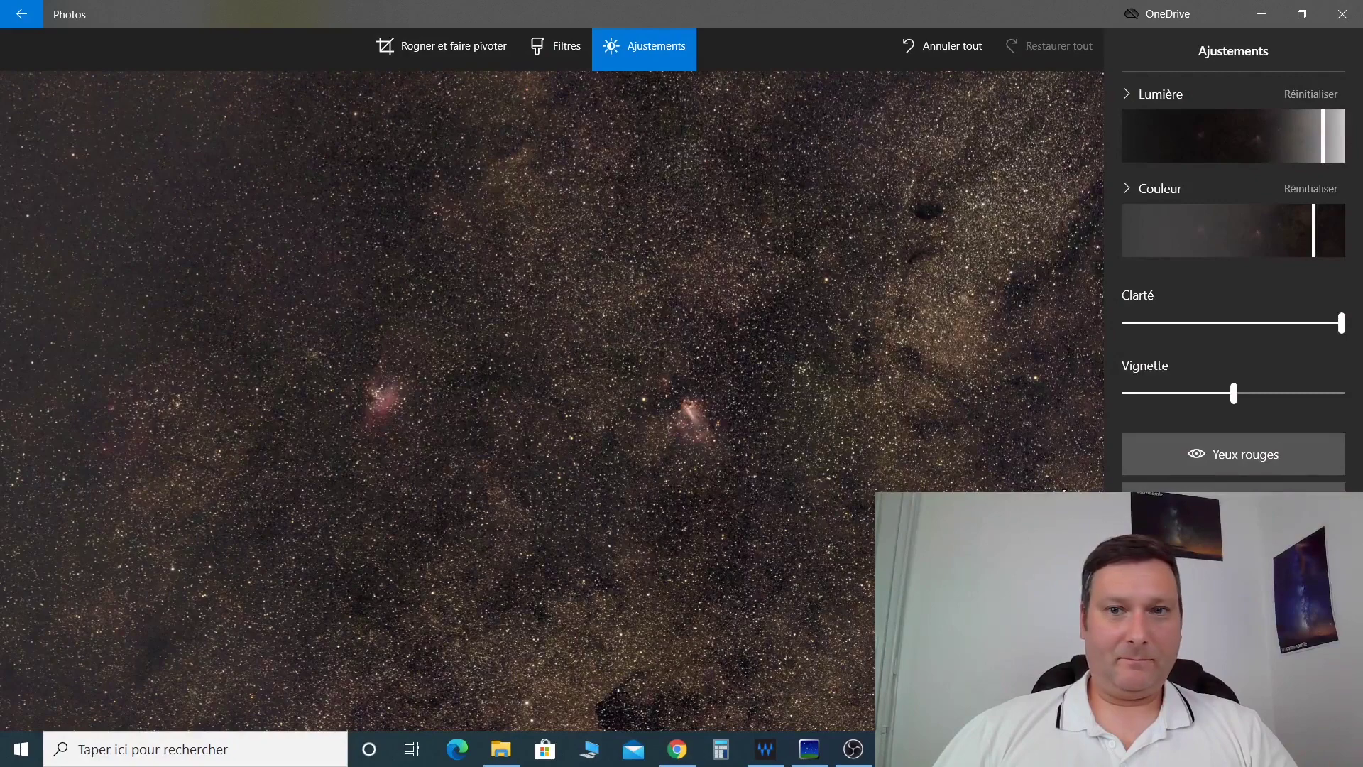
Save the edited image as a TIF copy named M16 M17a in the M16 M17 30s folder on drive D.
key("ctrl+s")
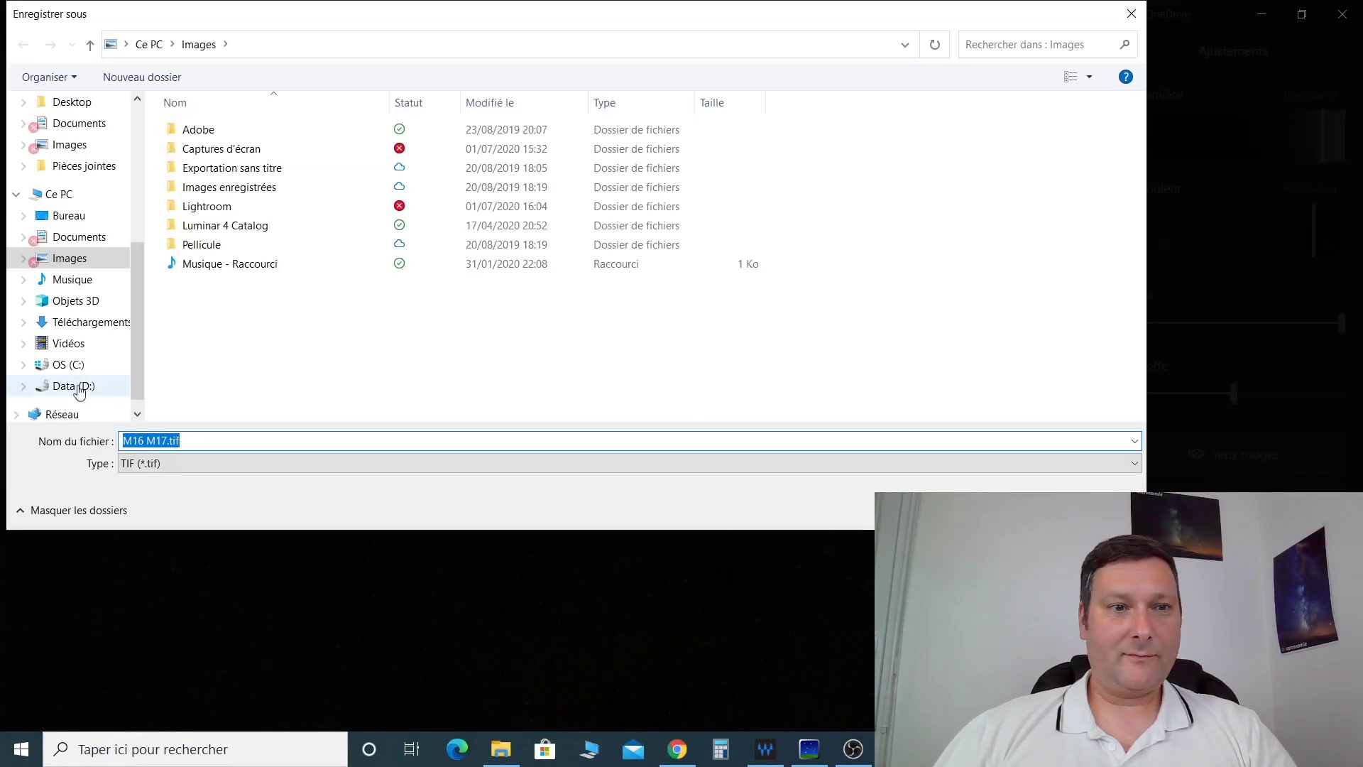
double_click(304, 153)
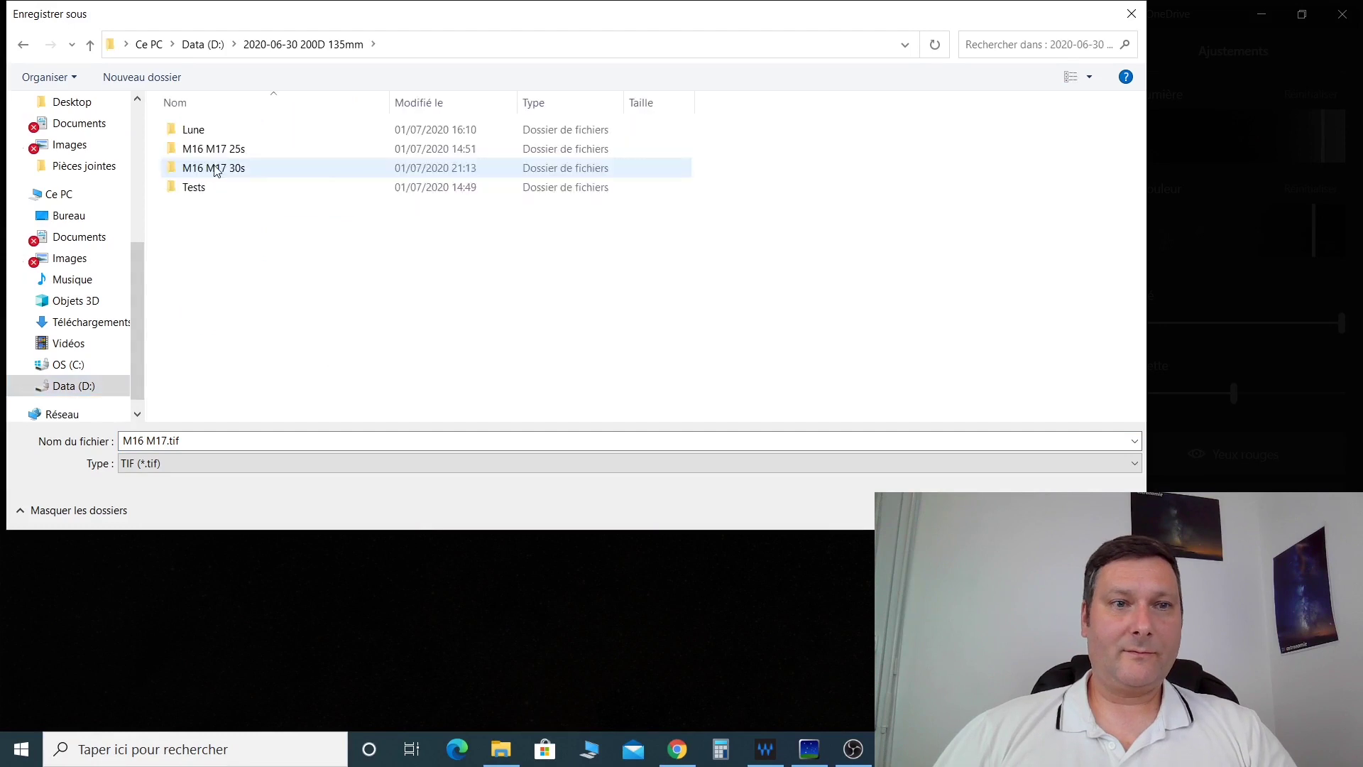
double_click(214, 168)
left_click(162, 441)
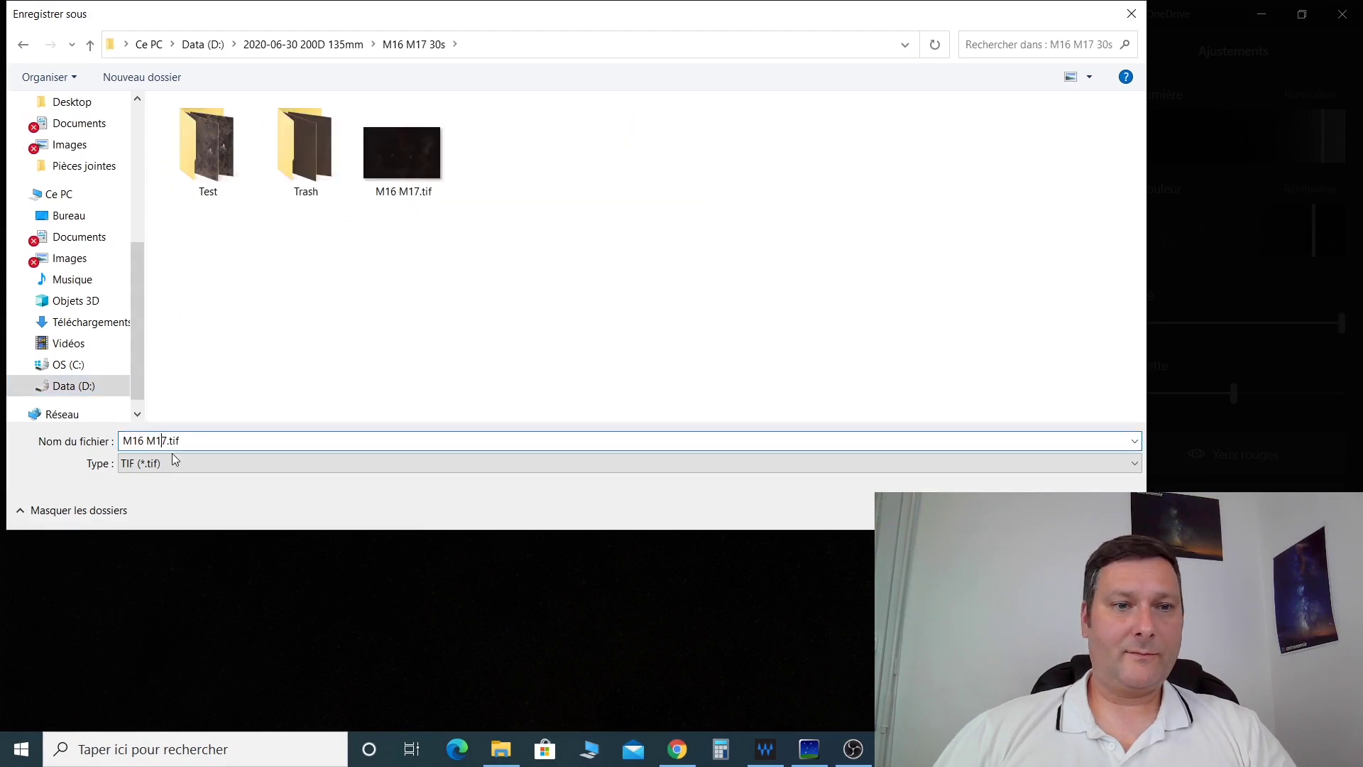
key("Return")
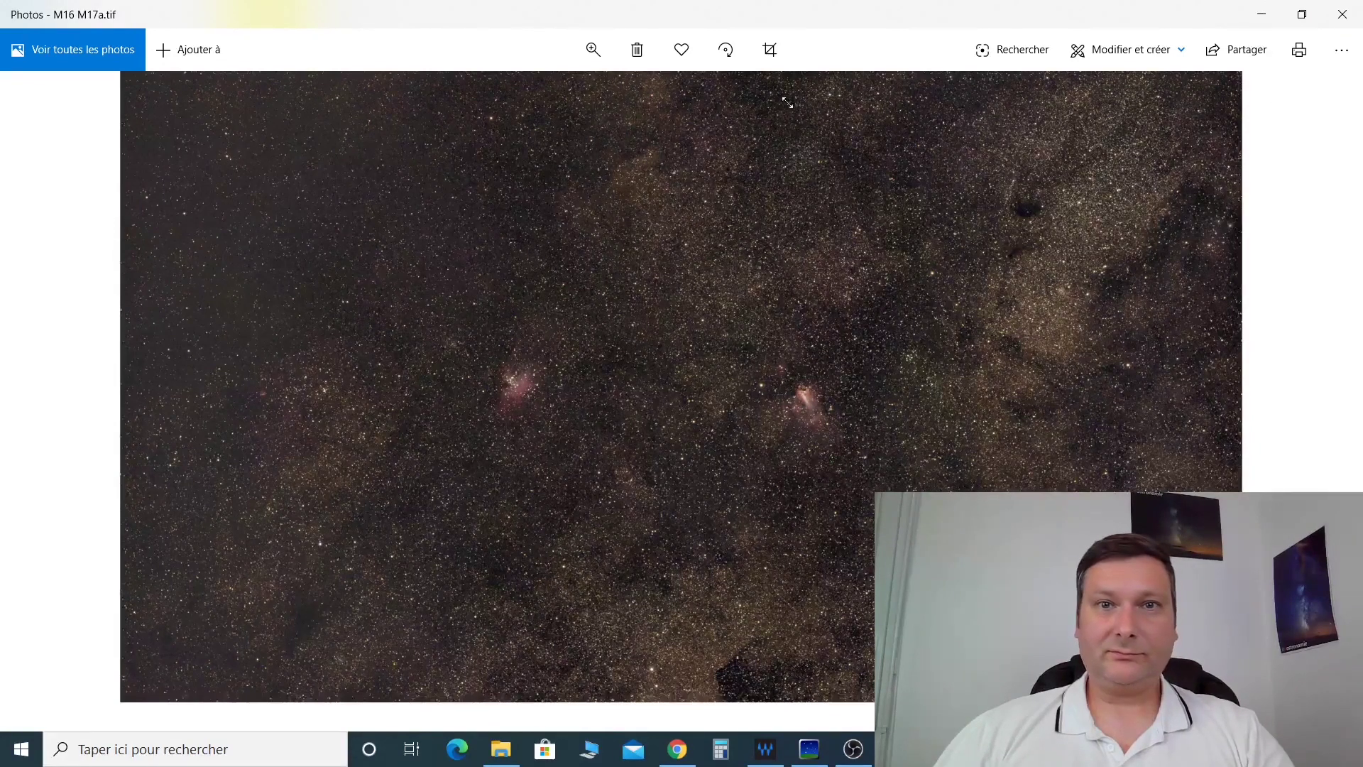
Start a second round of adjustments on M16 M17a.tif, raising clarity strongly, colour moderately and light slightly.
left_click(774, 49)
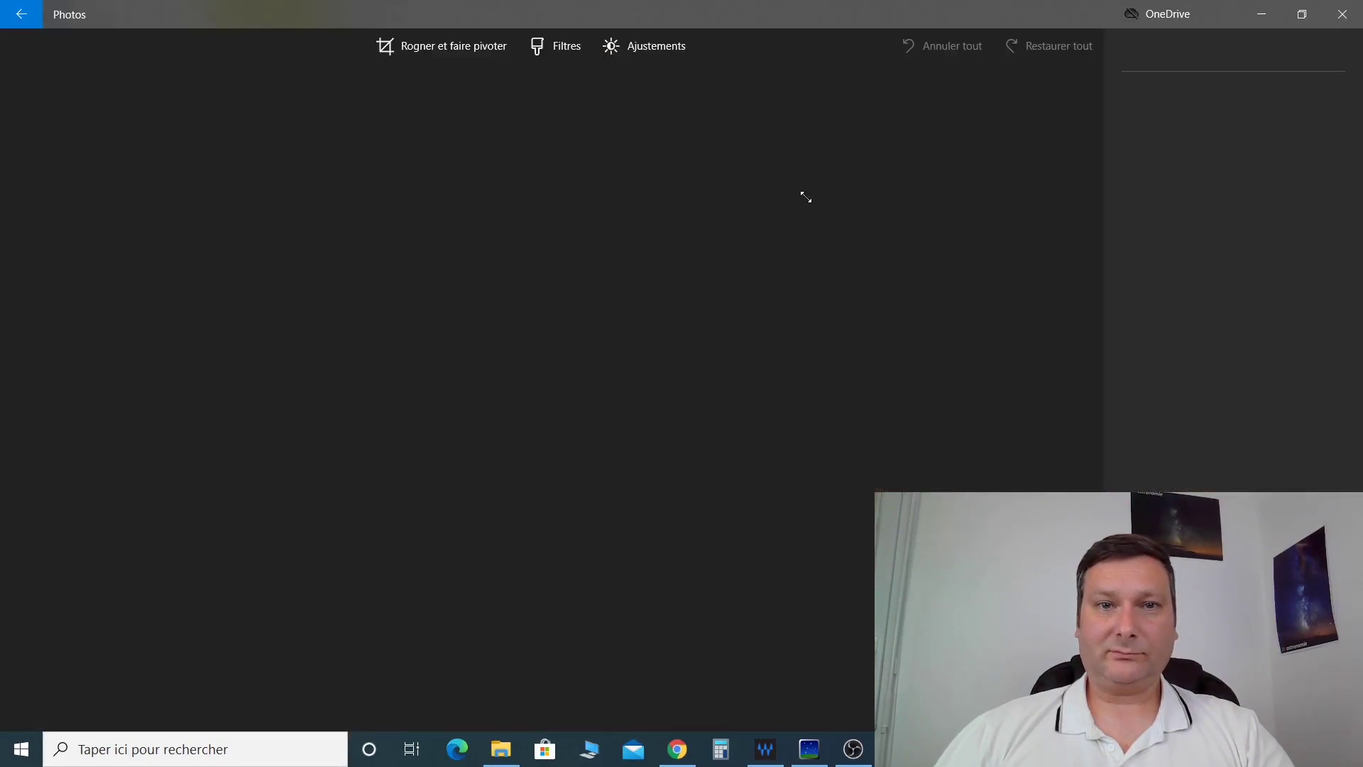
left_click(644, 46)
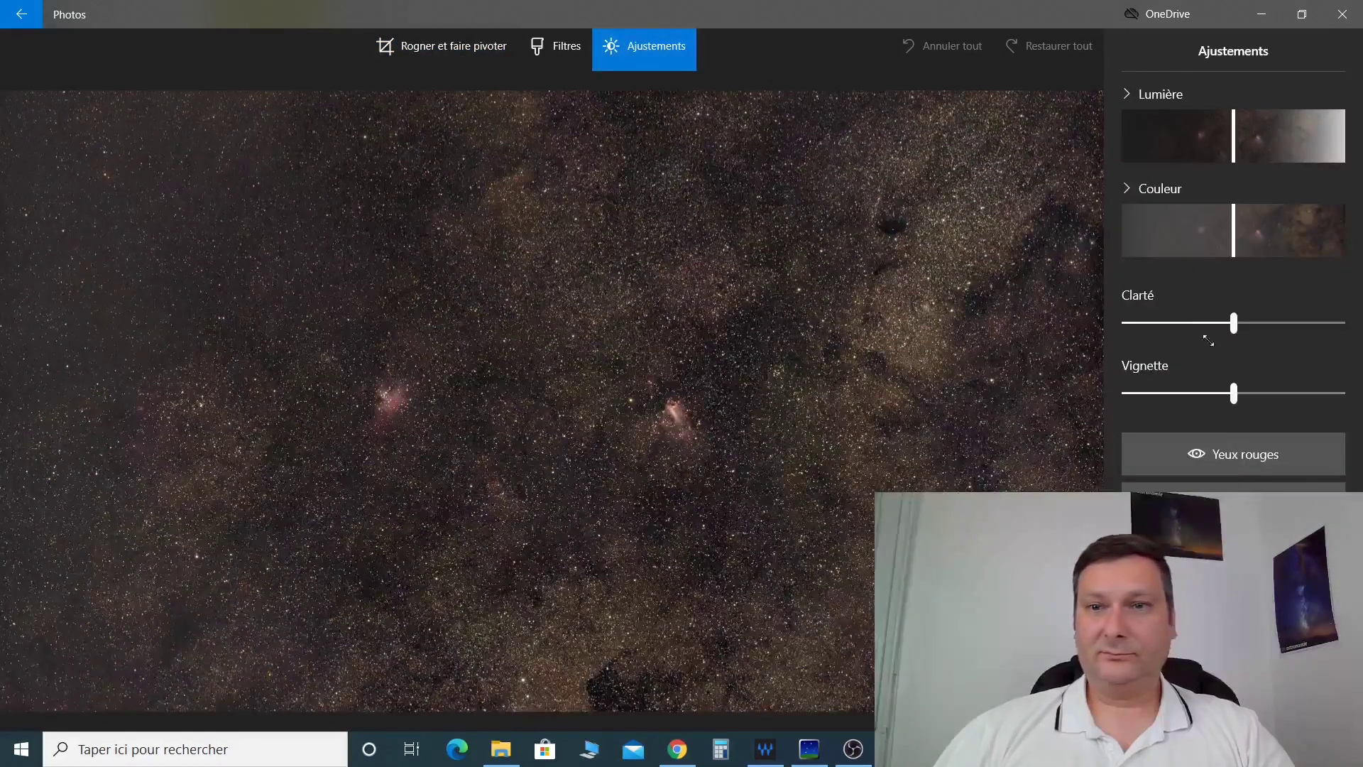
left_click_drag(1234, 323, 1306, 323)
left_click_drag(1237, 234, 1274, 234)
mouse_move(1236, 161)
left_mouse_down()
mouse_move(1313, 160)
mouse_move(1255, 160)
left_mouse_up()
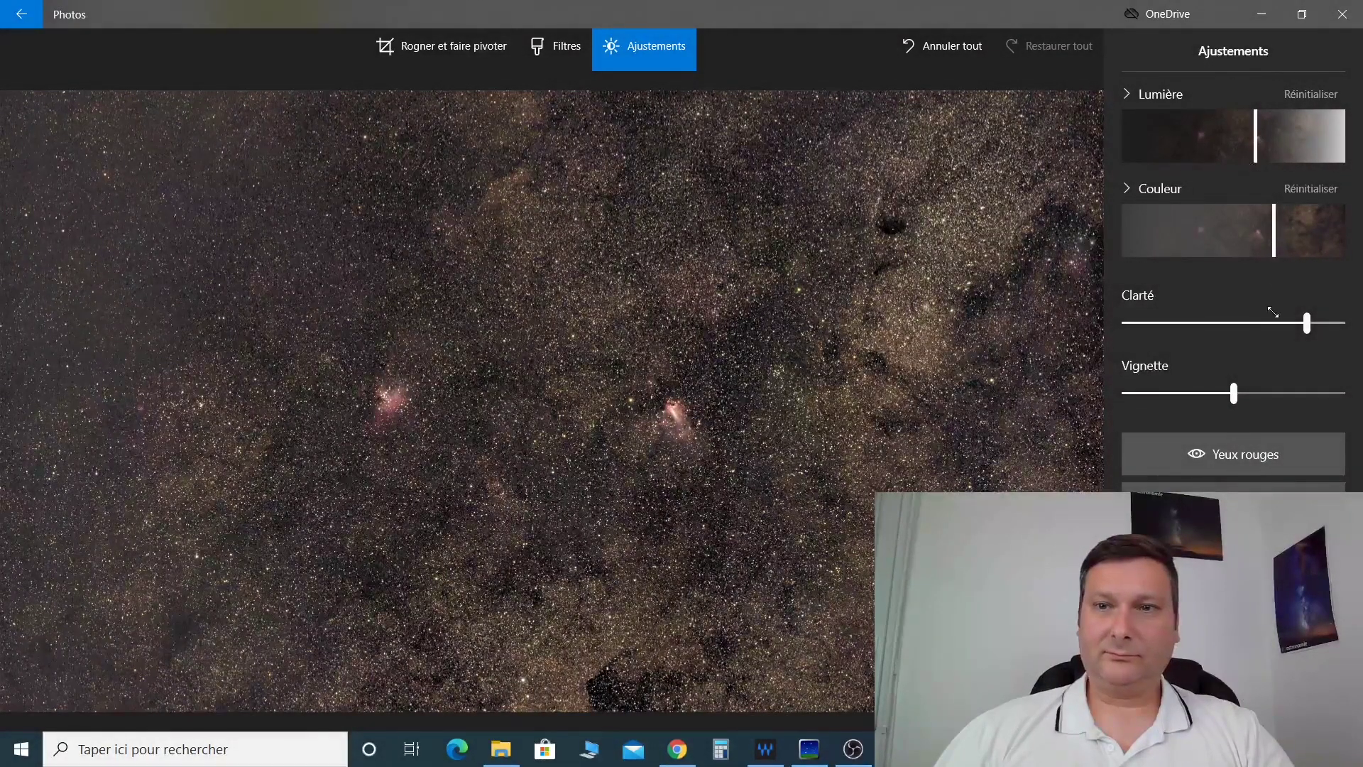
Lower the light to just below neutral, leave the vignette near neutral, and save the result as M16 M17b.tif.
mouse_move(1234, 393)
left_mouse_down()
mouse_move(1247, 396)
mouse_move(1203, 396)
mouse_move(1233, 396)
left_mouse_up()
left_click_drag(1256, 135, 1229, 135)
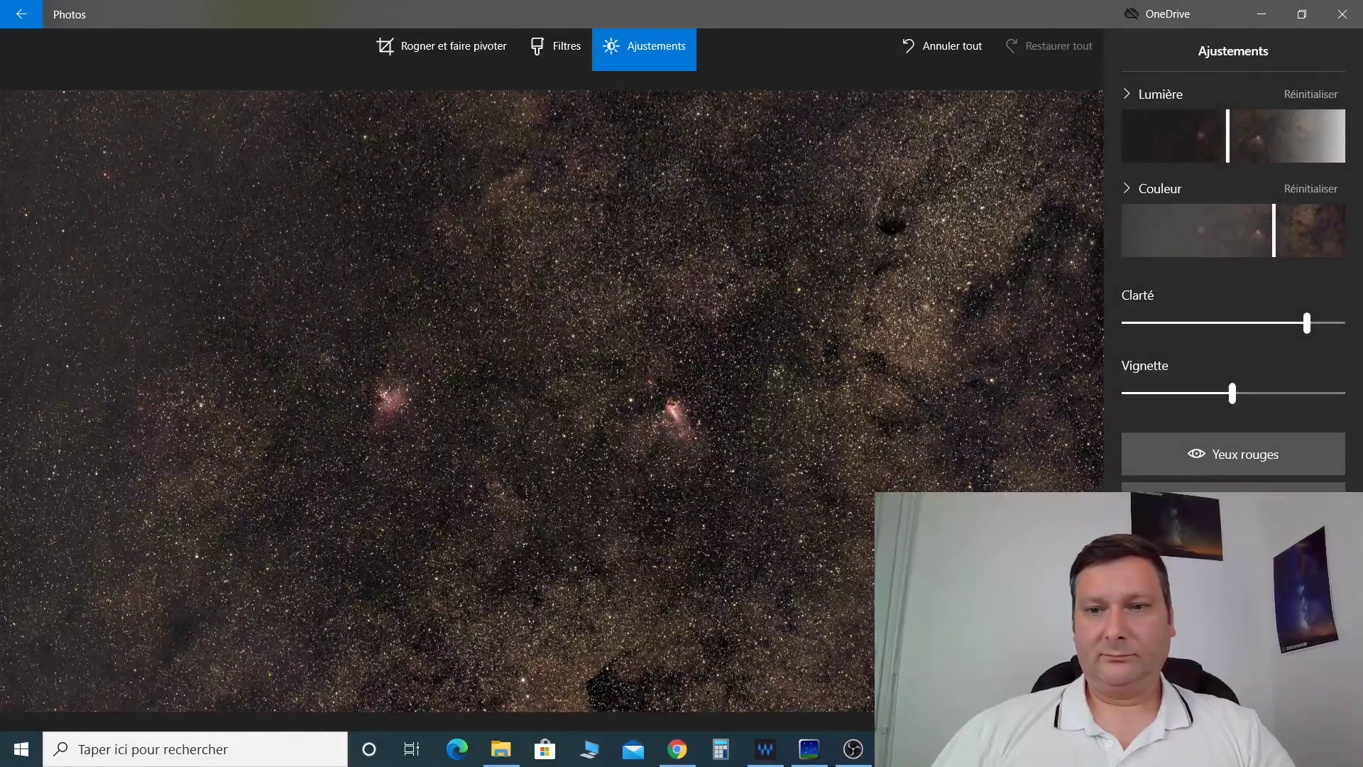
key("ctrl+s")
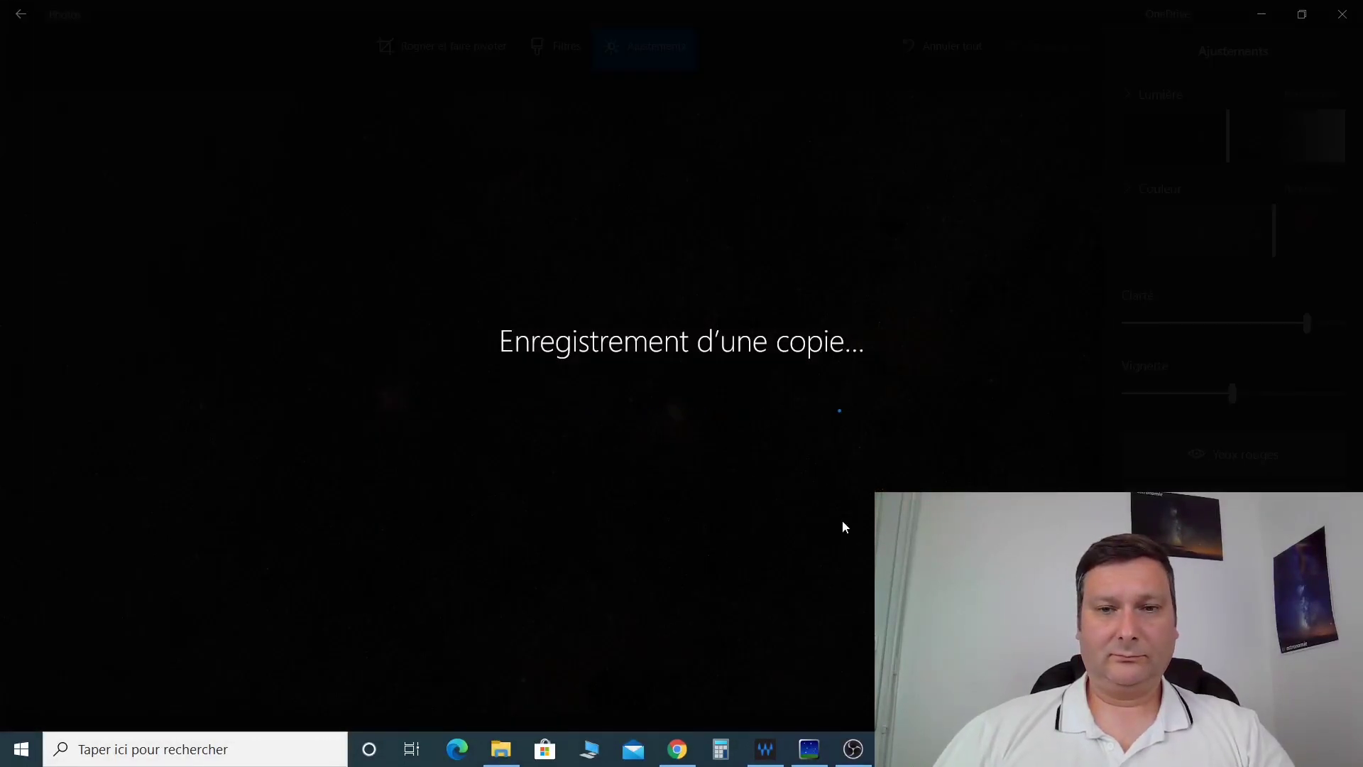
key("Return")
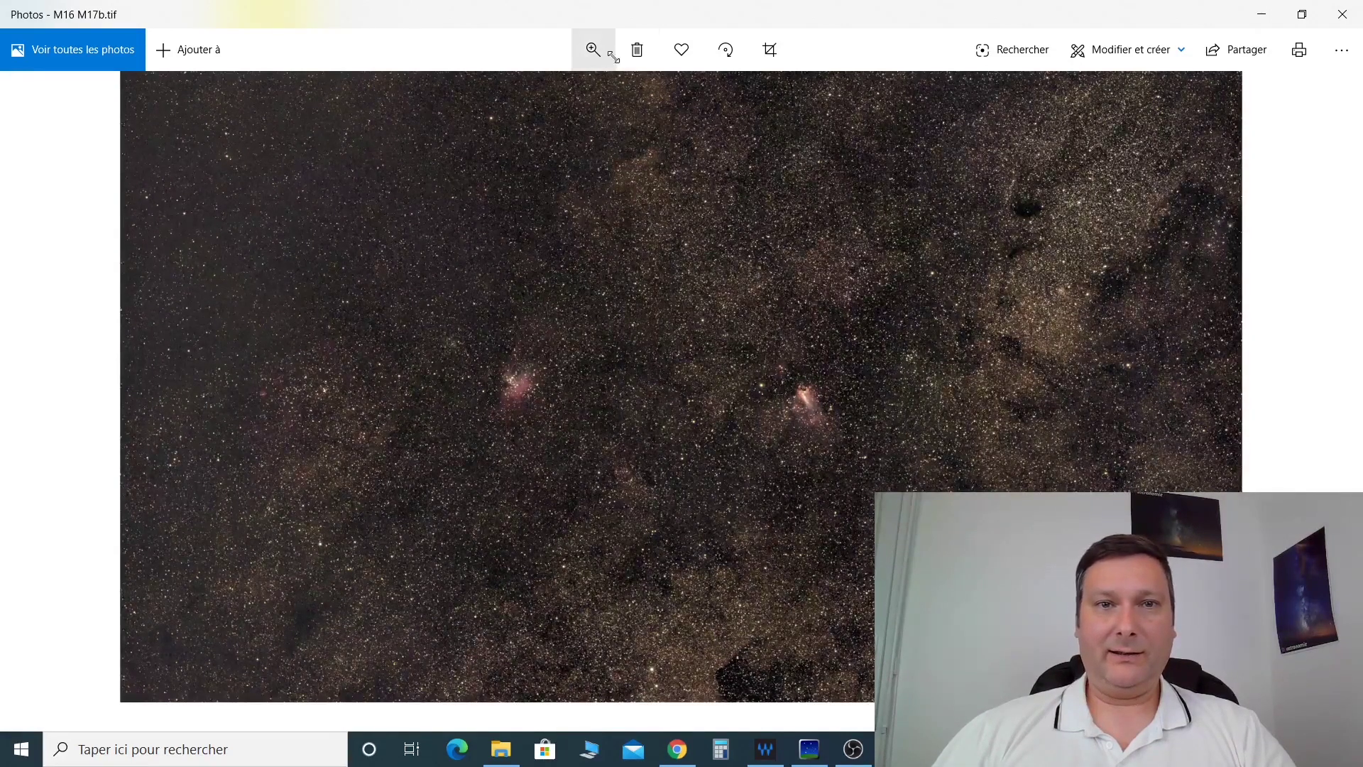
Examine the two pink nebulae in M16 M17b.tif at close magnification and return to the whole-image view.
left_click(594, 49)
left_click_drag(510, 98, 563, 96)
left_click_drag(1159, 380, 636, 348)
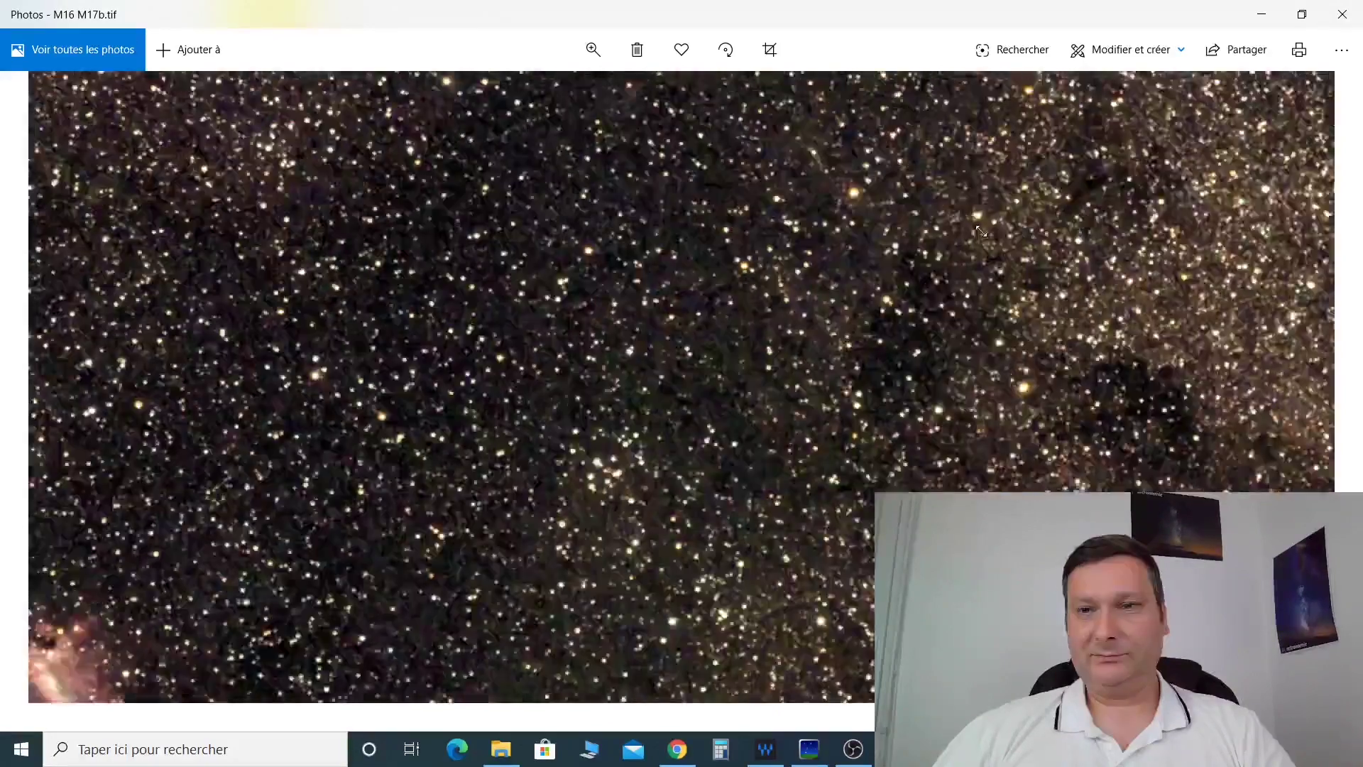
left_click_drag(943, 245, 596, 281)
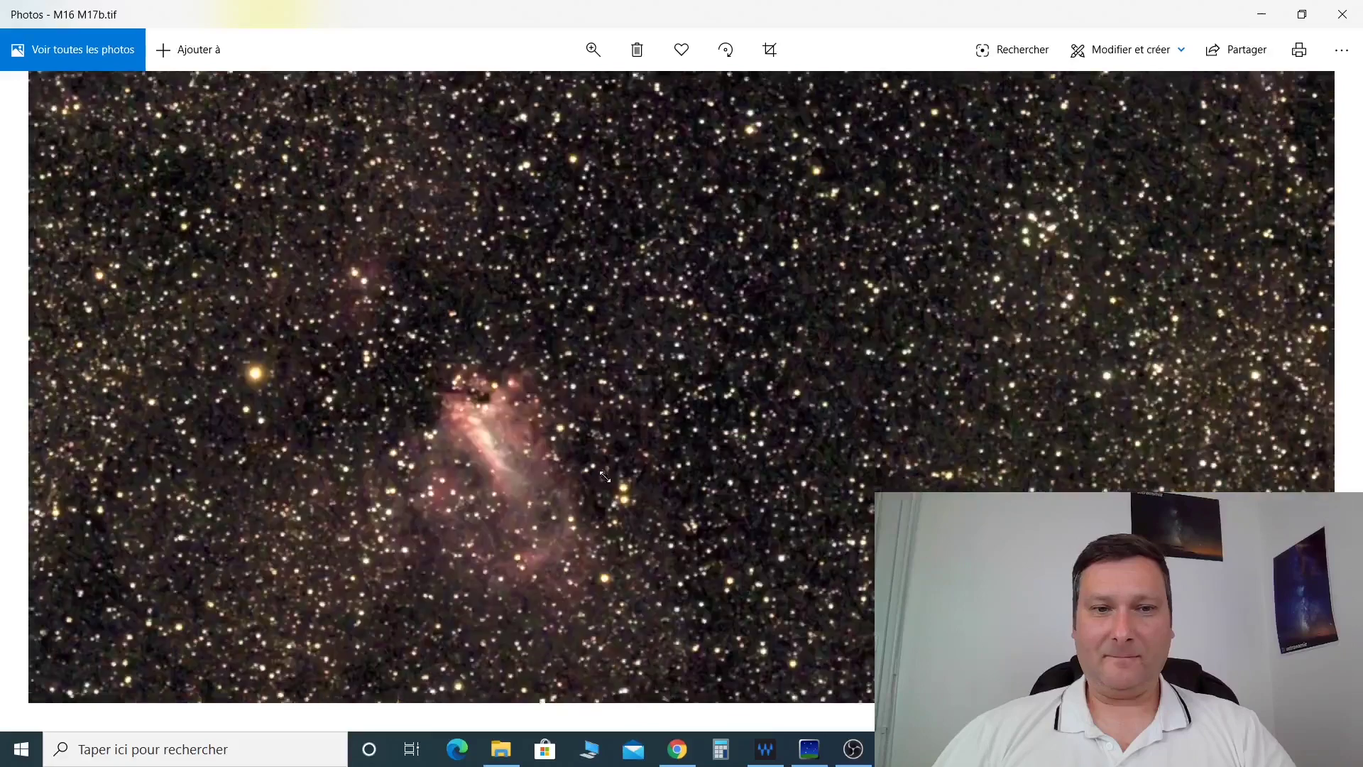
left_click_drag(579, 449, 790, 336)
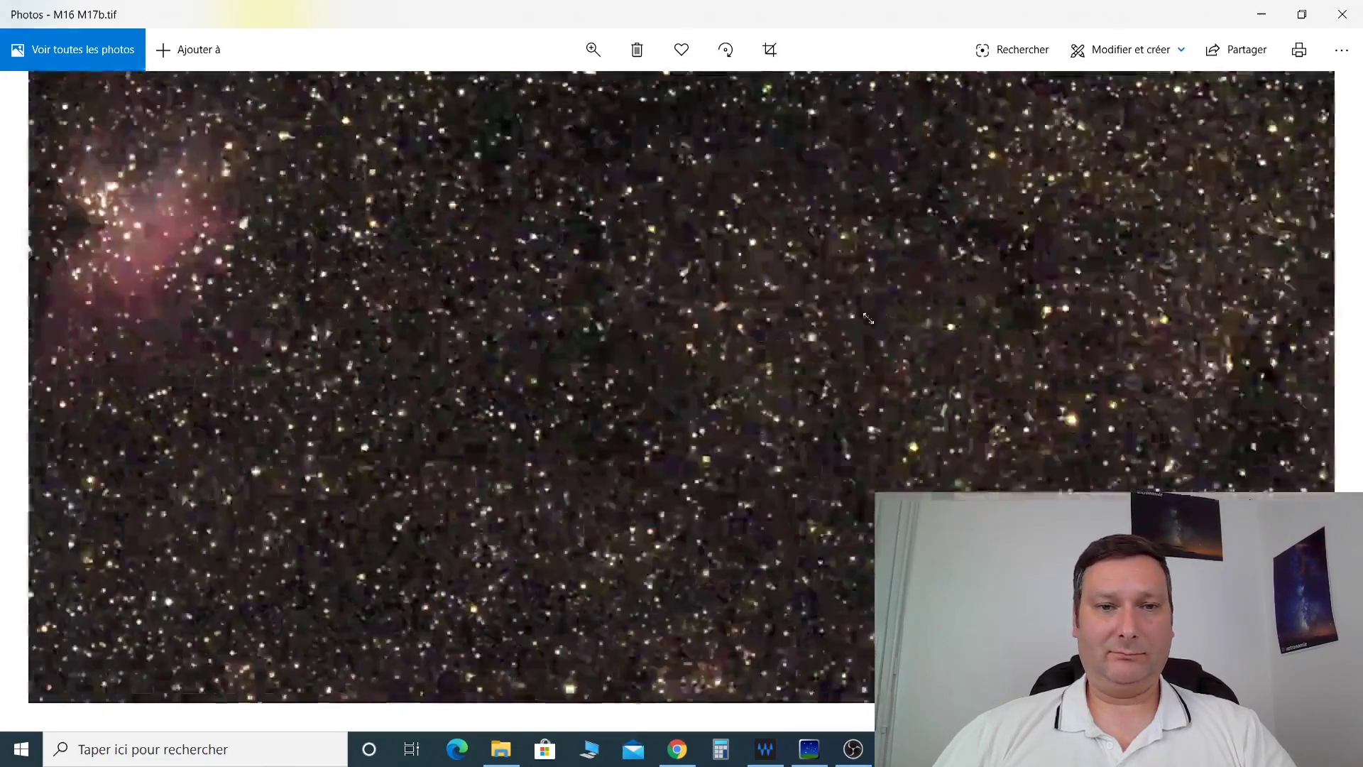
scroll(868, 318, "down", 5)
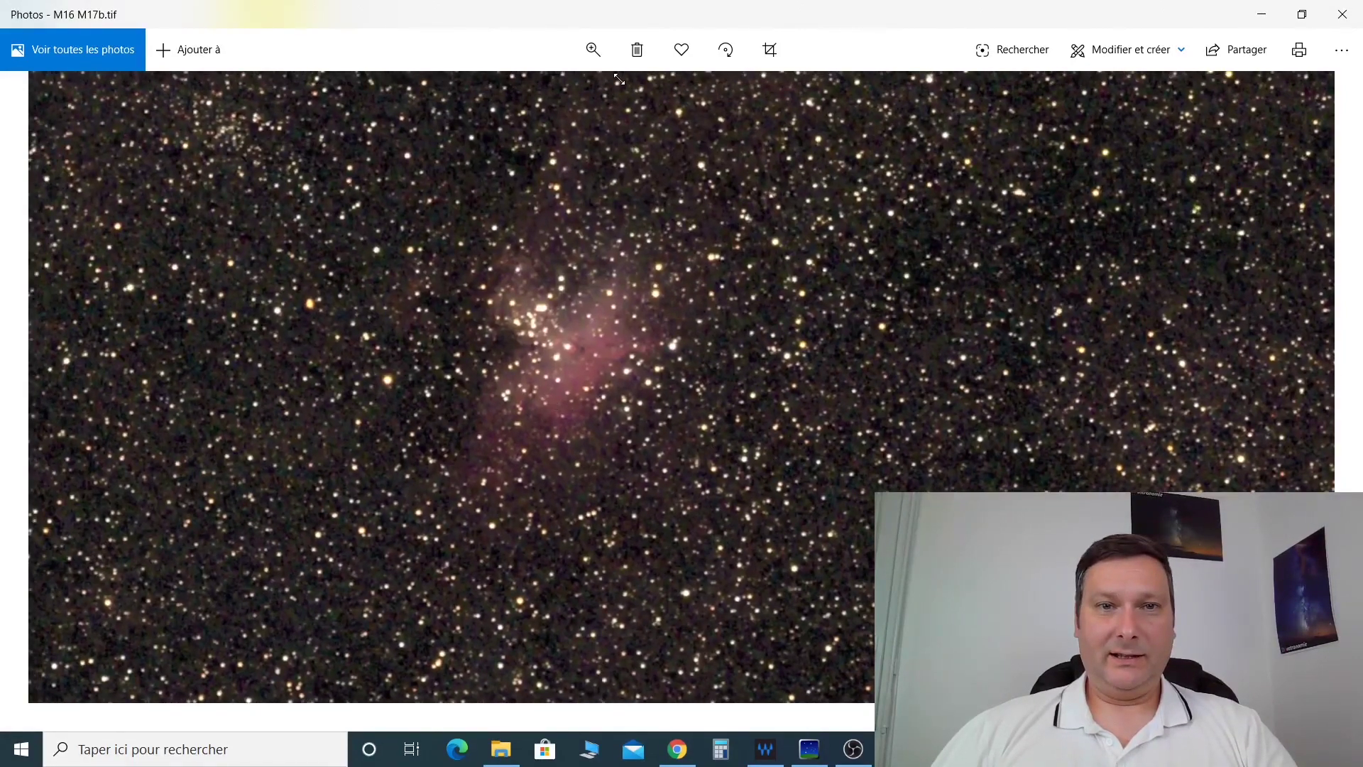
left_click(593, 49)
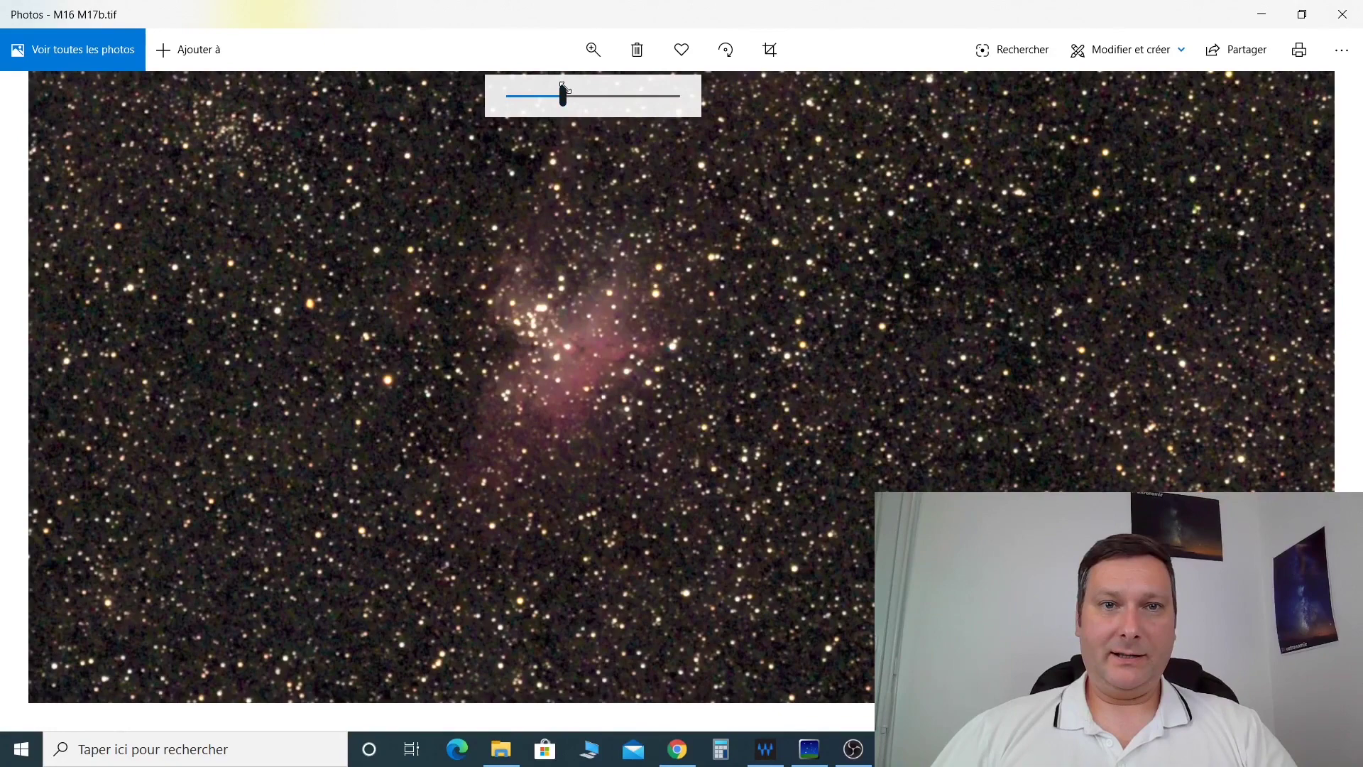
left_click_drag(579, 95, 628, 97)
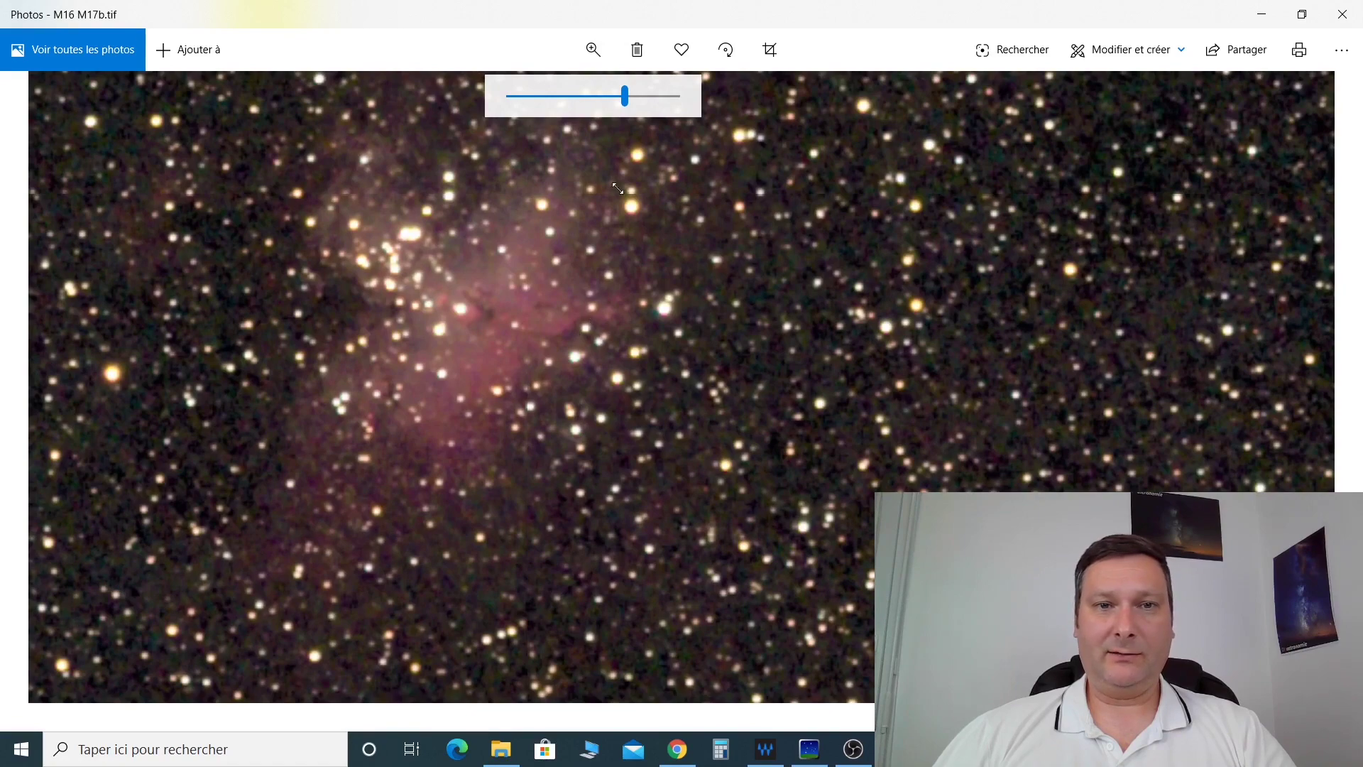
left_click_drag(625, 97, 508, 98)
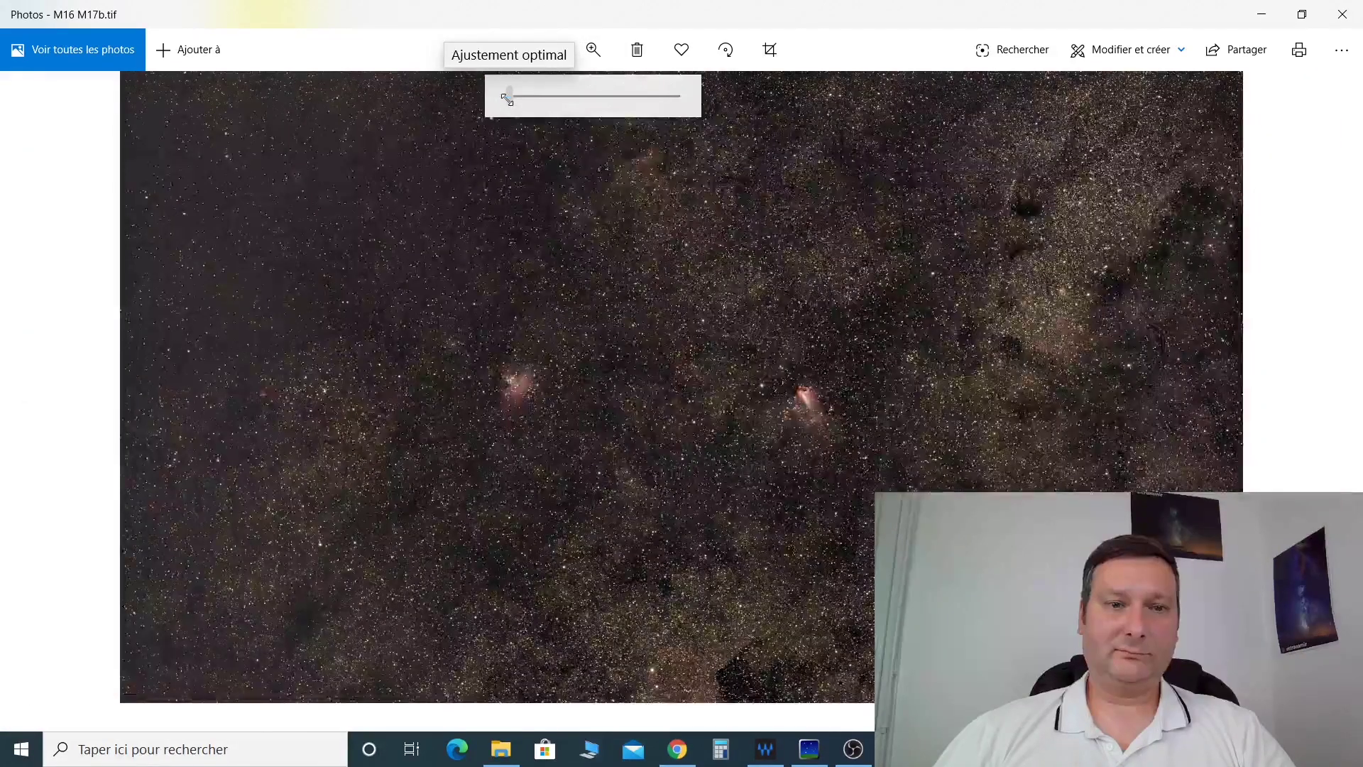
Examine the darker, sparser star fields on the side of the image beyond M16 at moderate magnification.
left_click_drag(523, 100, 551, 107)
left_click_drag(355, 319, 672, 408)
left_click_drag(341, 402, 990, 415)
left_click_drag(86, 493, 622, 486)
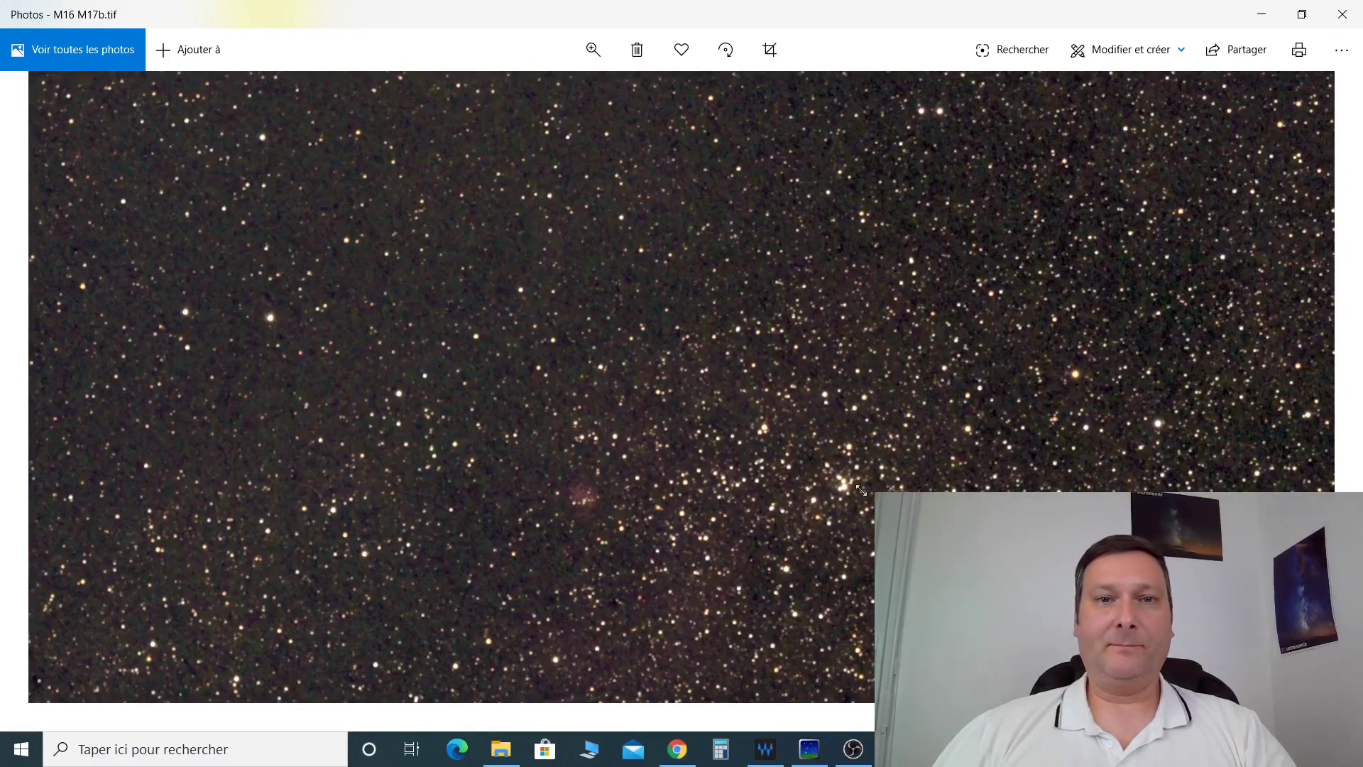
left_click(594, 50)
mouse_move(551, 96)
left_mouse_down()
mouse_move(563, 100)
mouse_move(546, 97)
left_mouse_up()
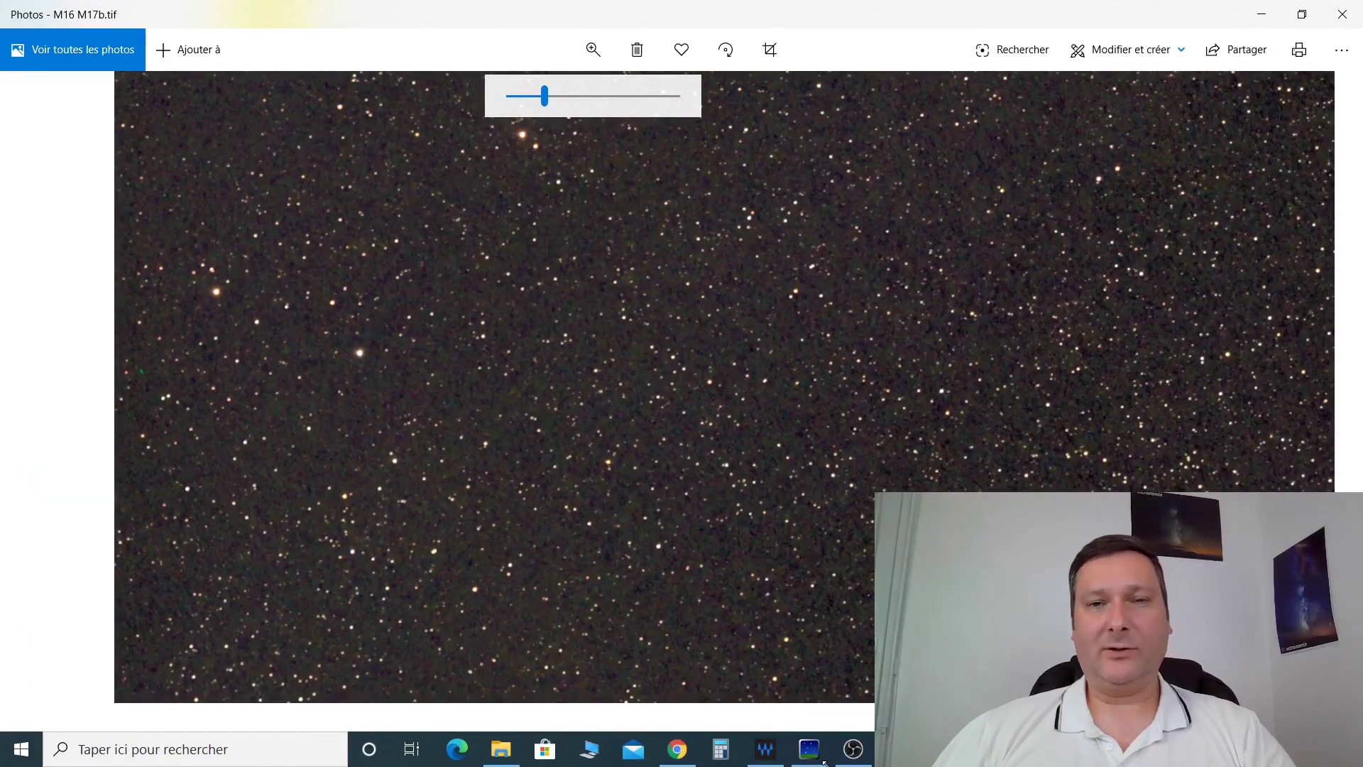
left_click_drag(828, 707, 655, 73)
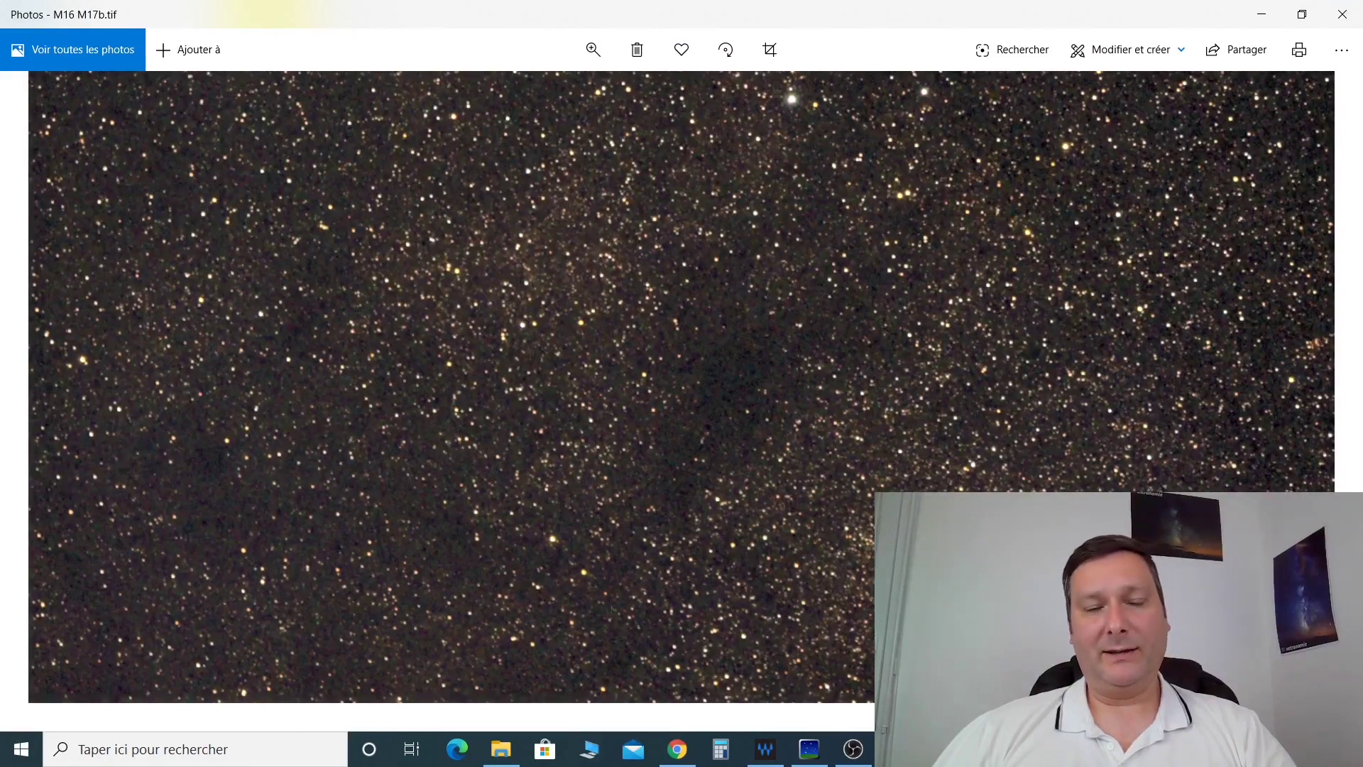
Examine the bright star cloud, the dark nebulae and the M17 region, then fit the whole image in view.
left_click_drag(1335, 399, 979, 399)
left_click_drag(1131, 399, 6, 688)
left_click_drag(395, 343, 746, 763)
left_click_drag(1195, 219, 235, 550)
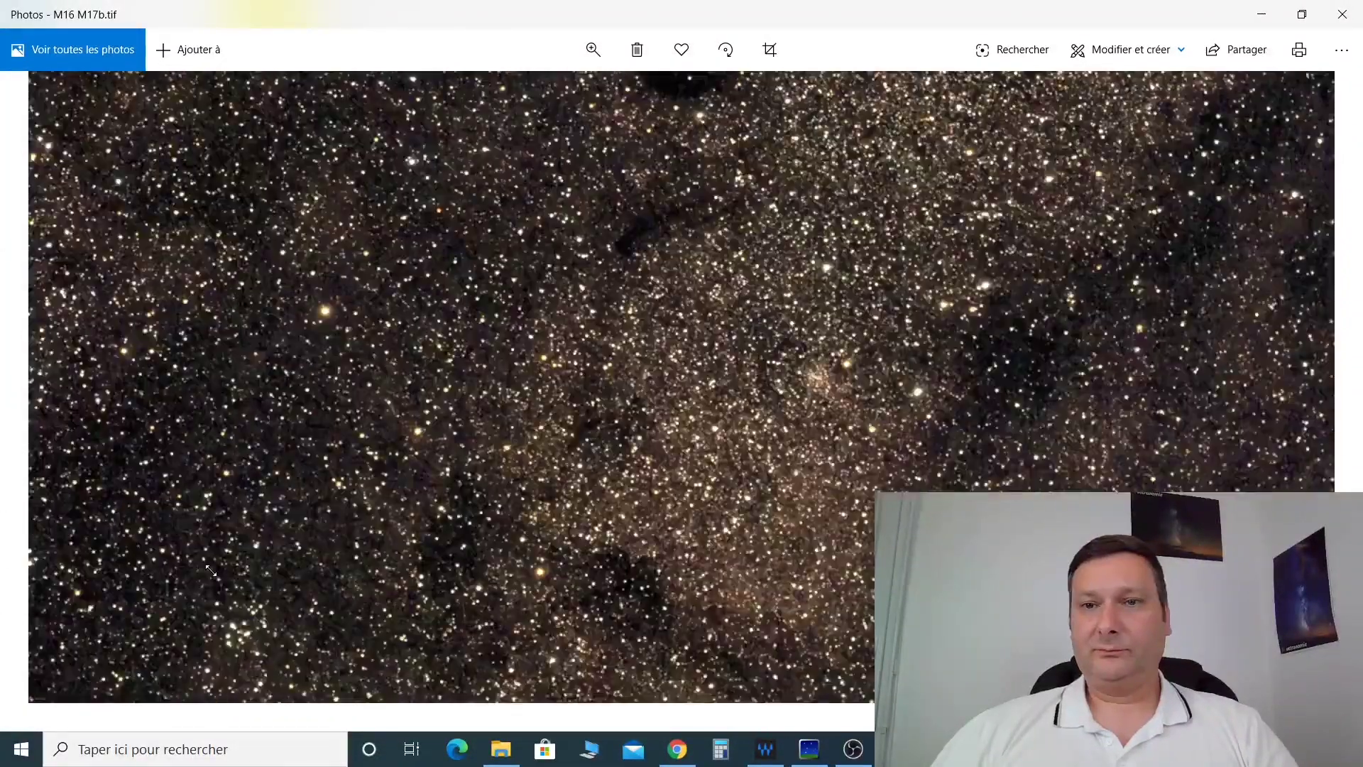
left_click_drag(1258, 157, 973, 737)
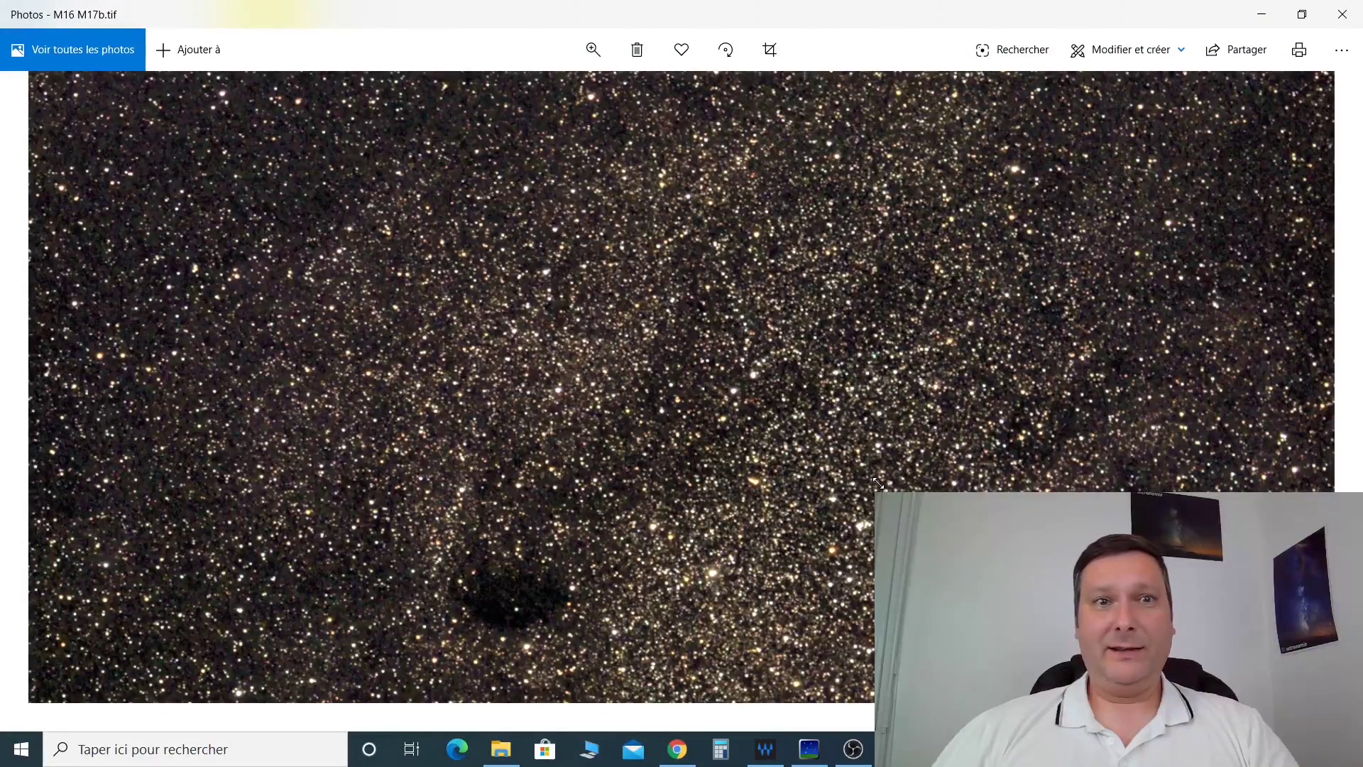
left_click_drag(616, 471, 1093, 383)
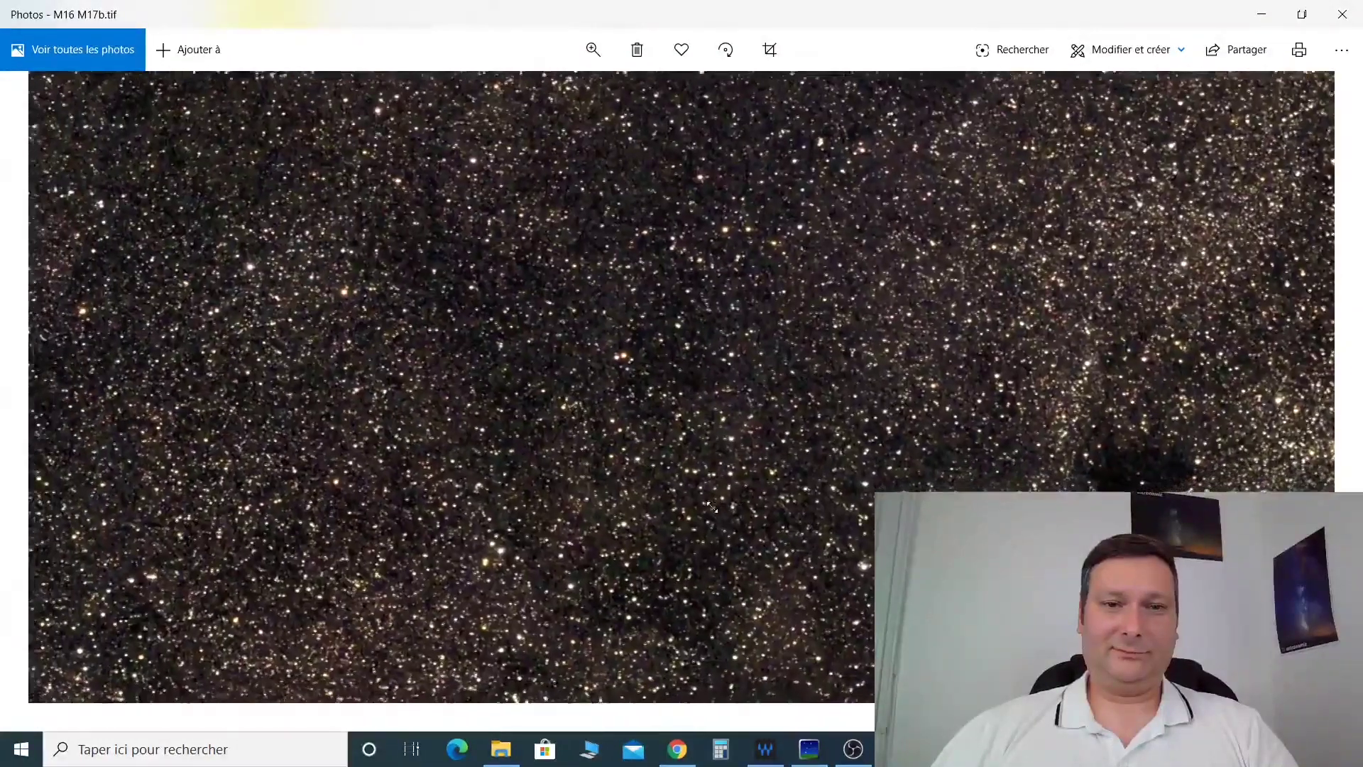
left_click_drag(517, 696, 604, 355)
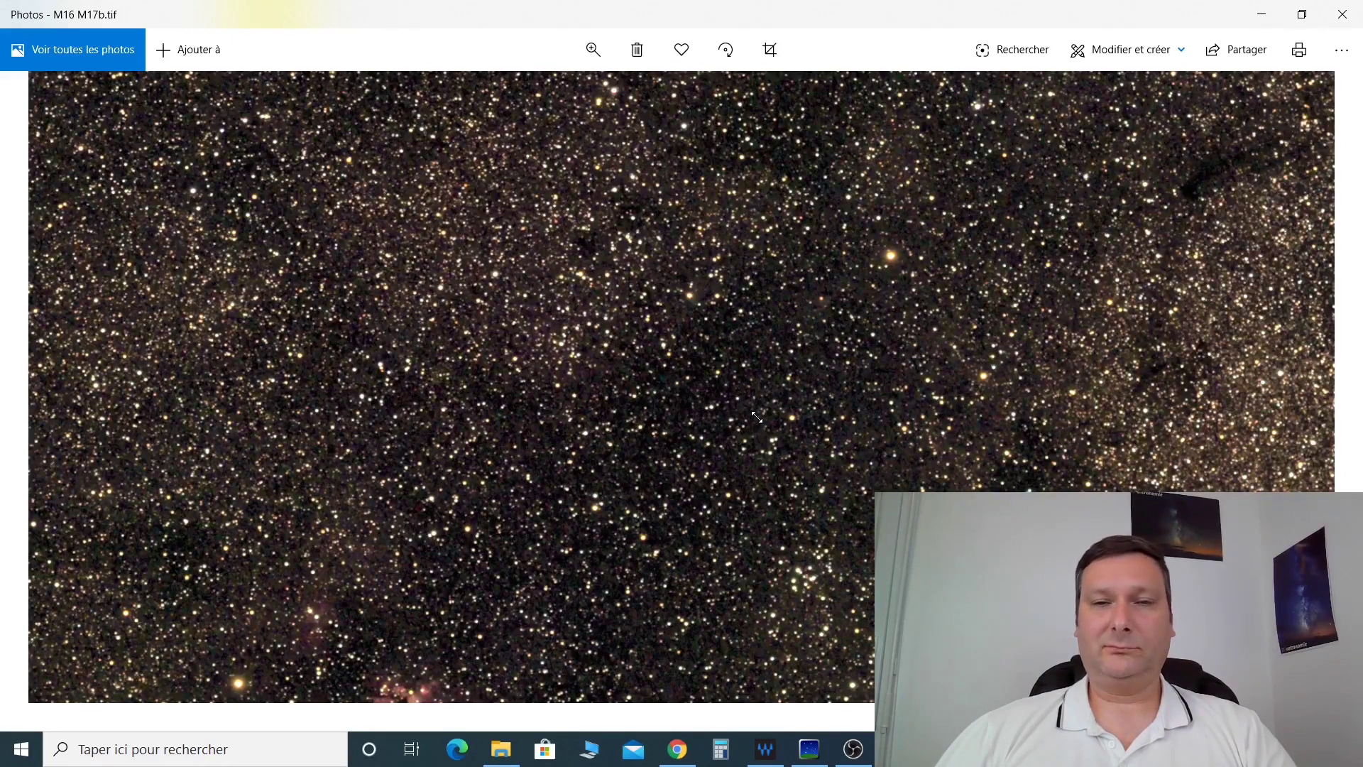
left_click_drag(720, 499, 779, 333)
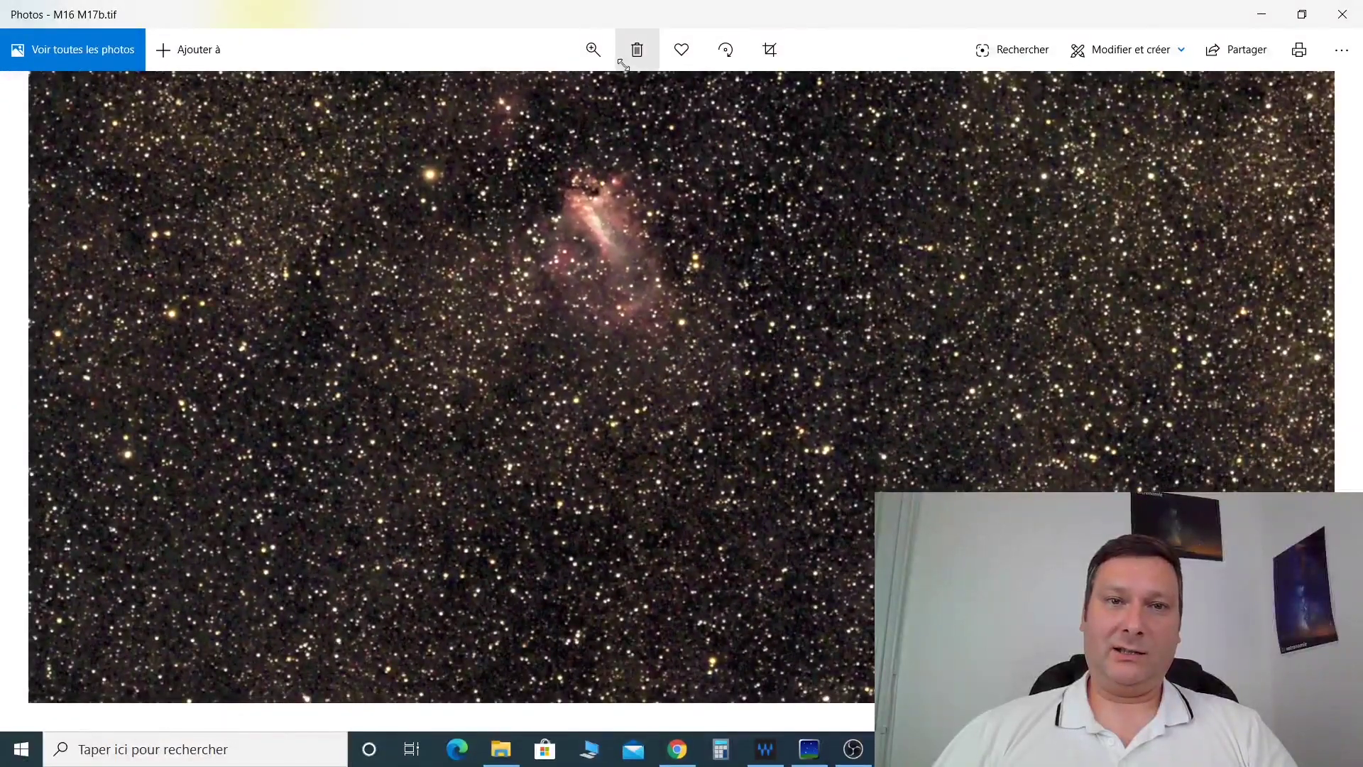
left_click(593, 49)
left_click_drag(529, 94, 495, 100)
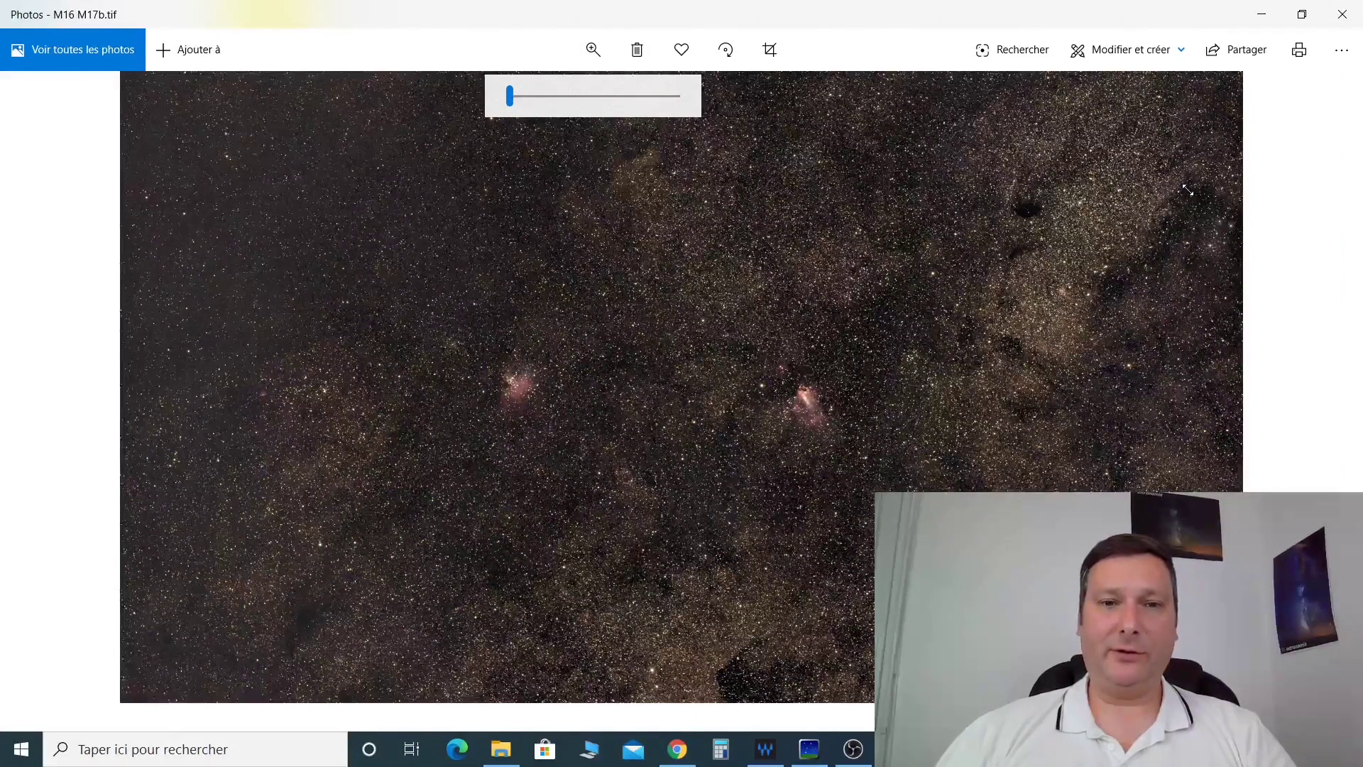
Open the unedited stack M16 M17.tif from Sequator's result link, examine it magnified, and return to M16 M17b.tif in Photos.
left_click(809, 753)
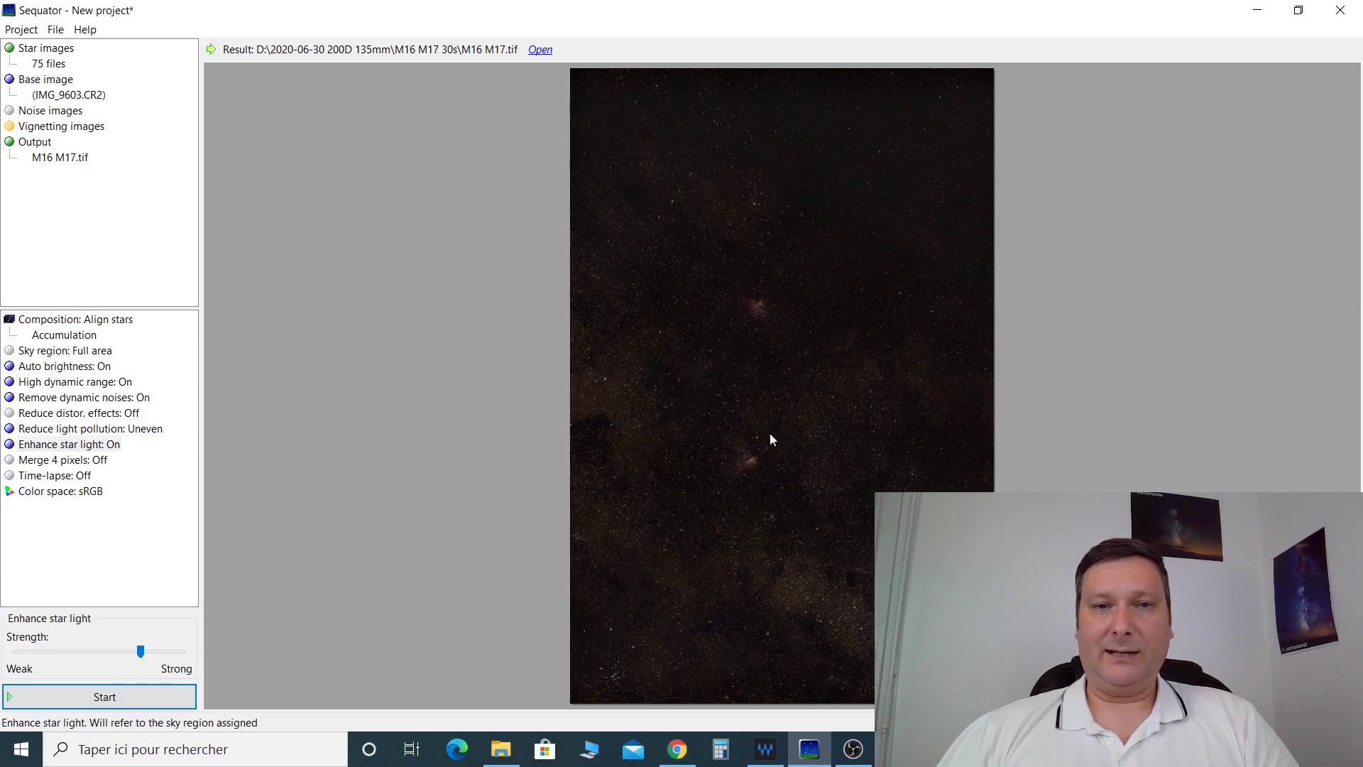
left_click(537, 50)
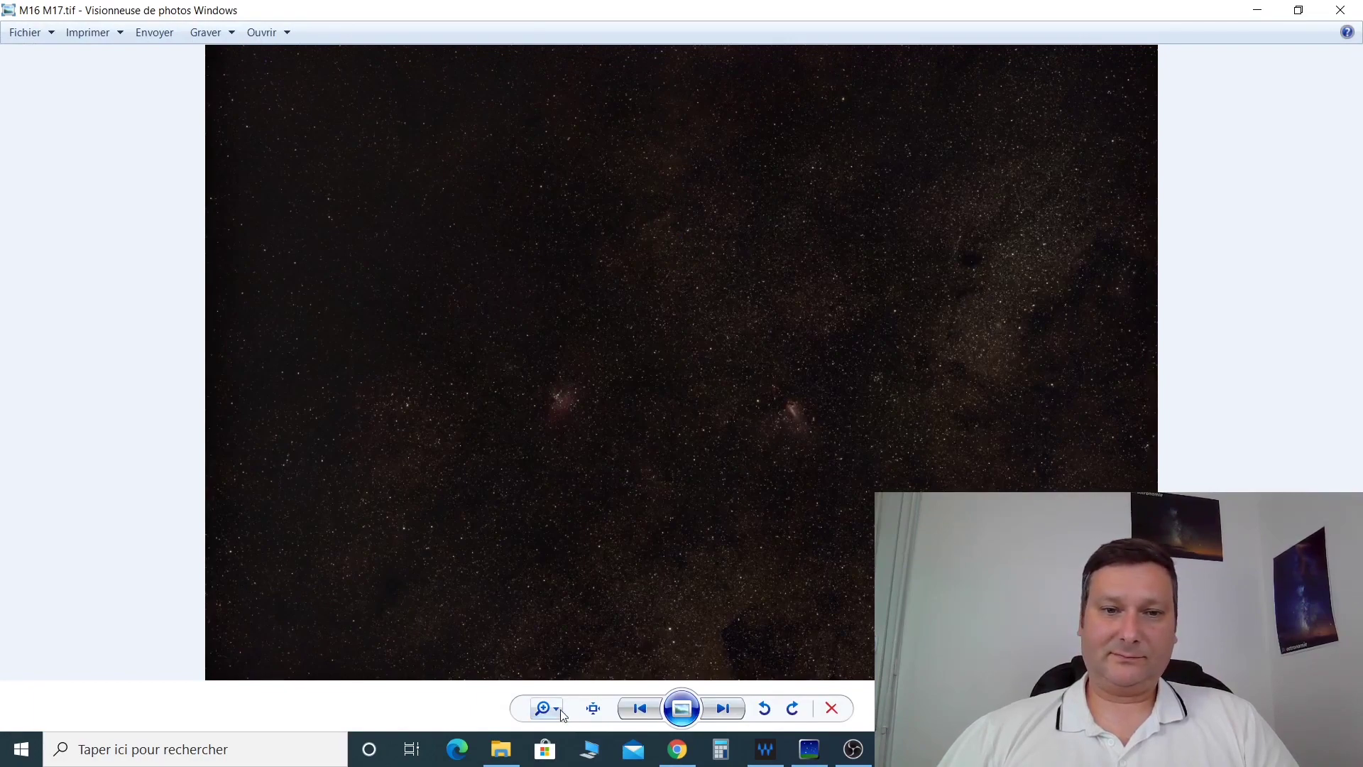
left_click(558, 710)
left_click_drag(561, 714, 565, 679)
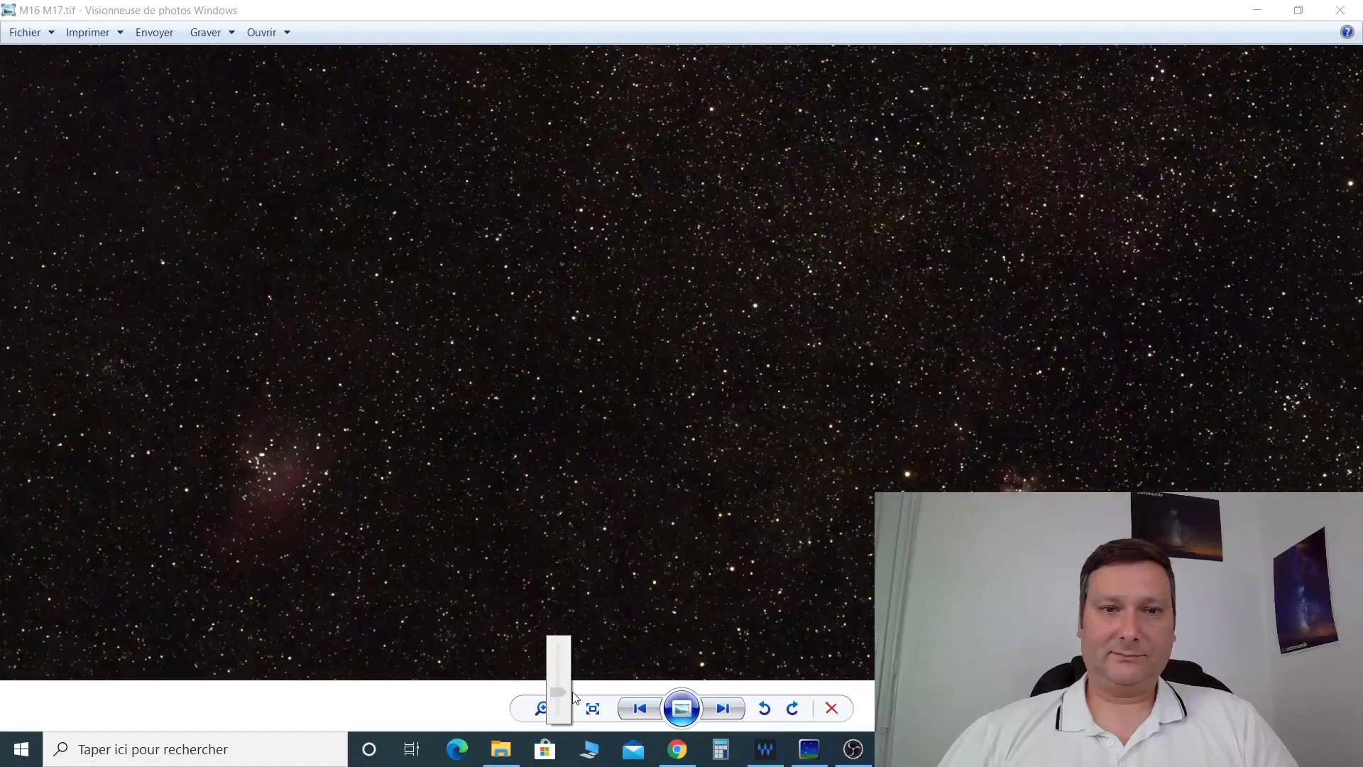
left_click_drag(906, 491, 772, 304)
left_click_drag(1104, 305, 581, 524)
left_click_drag(943, 213, 325, 704)
left_click_drag(715, 301, 1242, 313)
left_click_drag(488, 428, 490, 592)
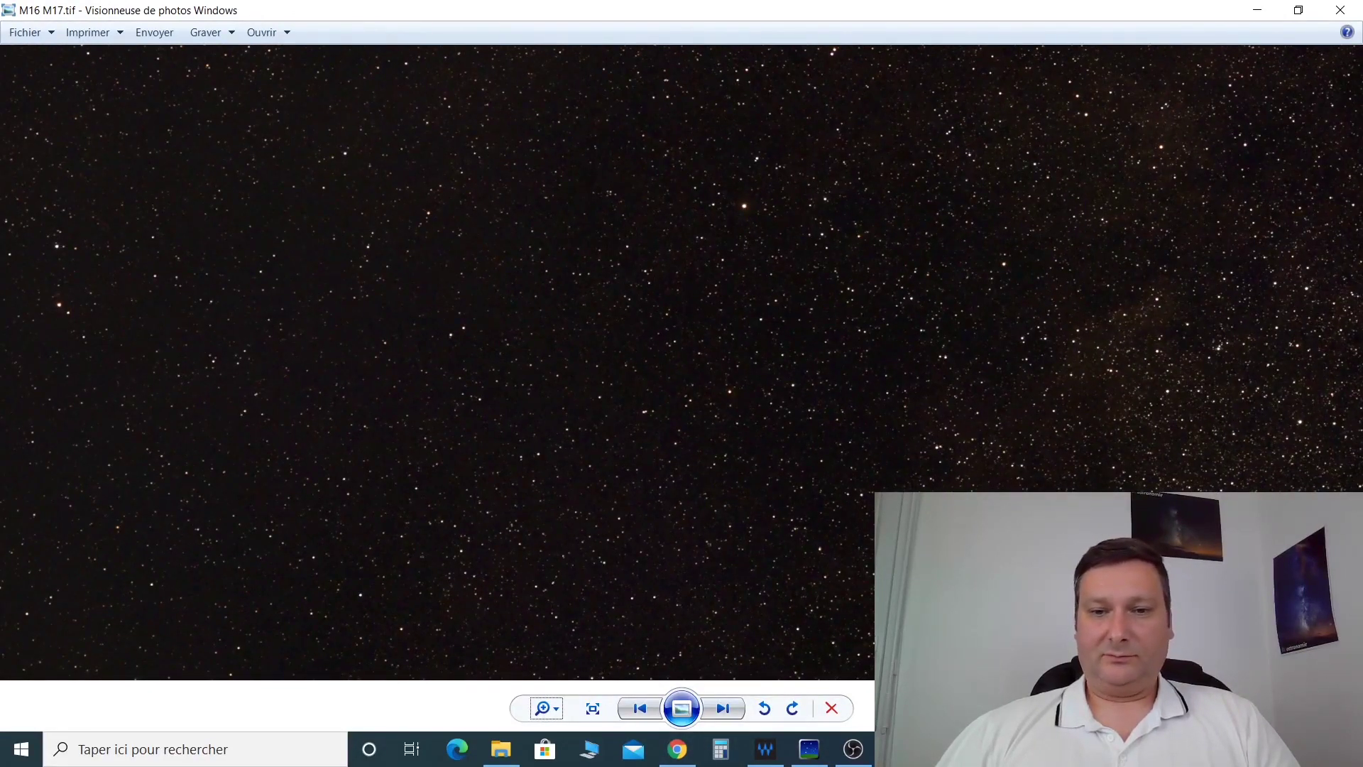
key("alt+Tab")
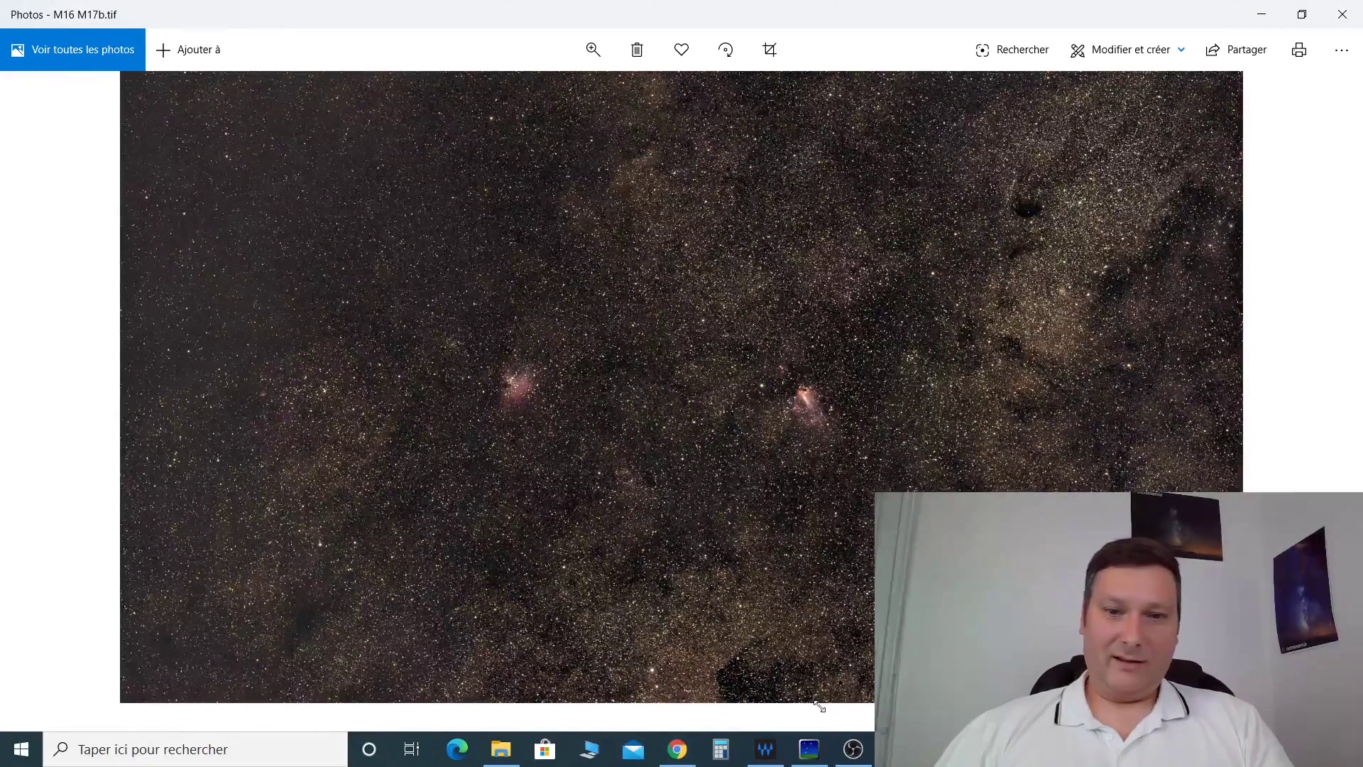
Open the single raw shot IMG_9566.CR2 from the M16 M17 30s folder, examine it magnified, and close it.
left_click(501, 752)
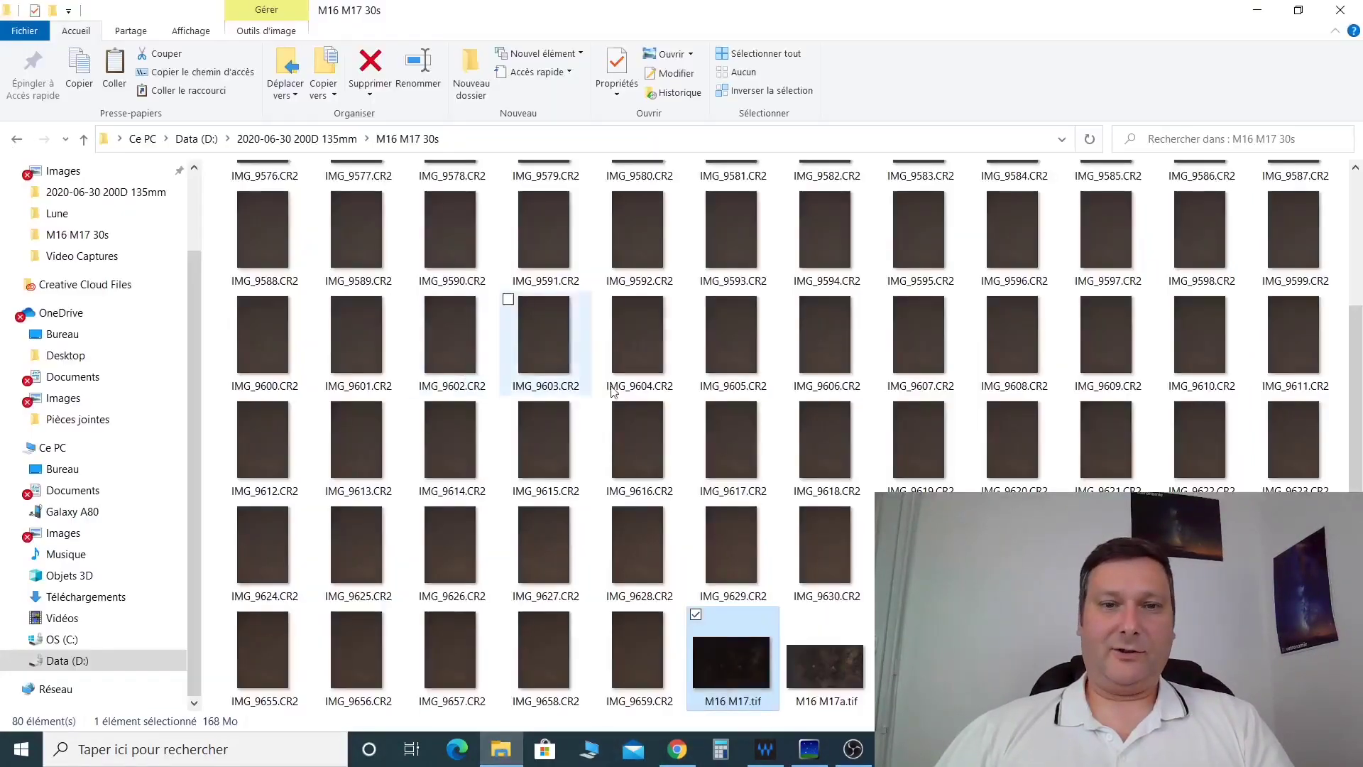
scroll(611, 560, "up", 3)
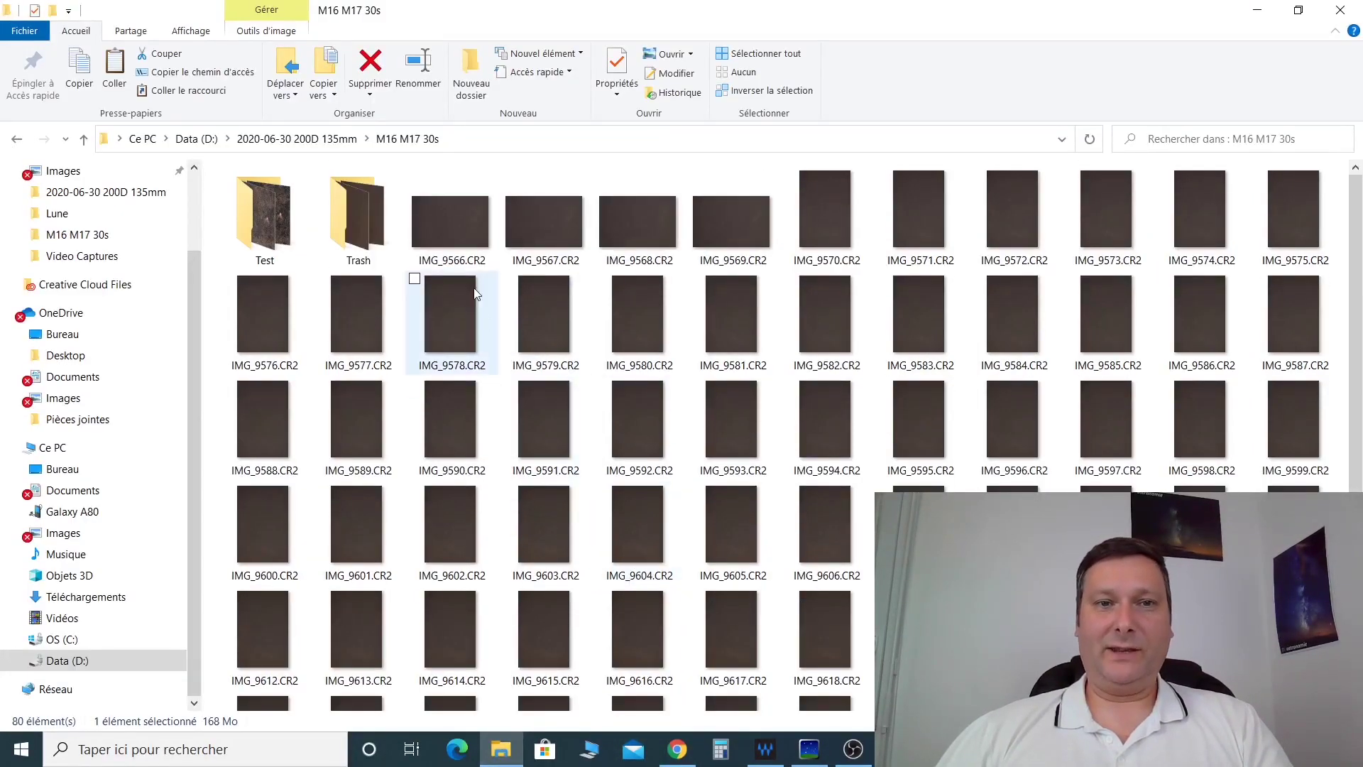
double_click(470, 243)
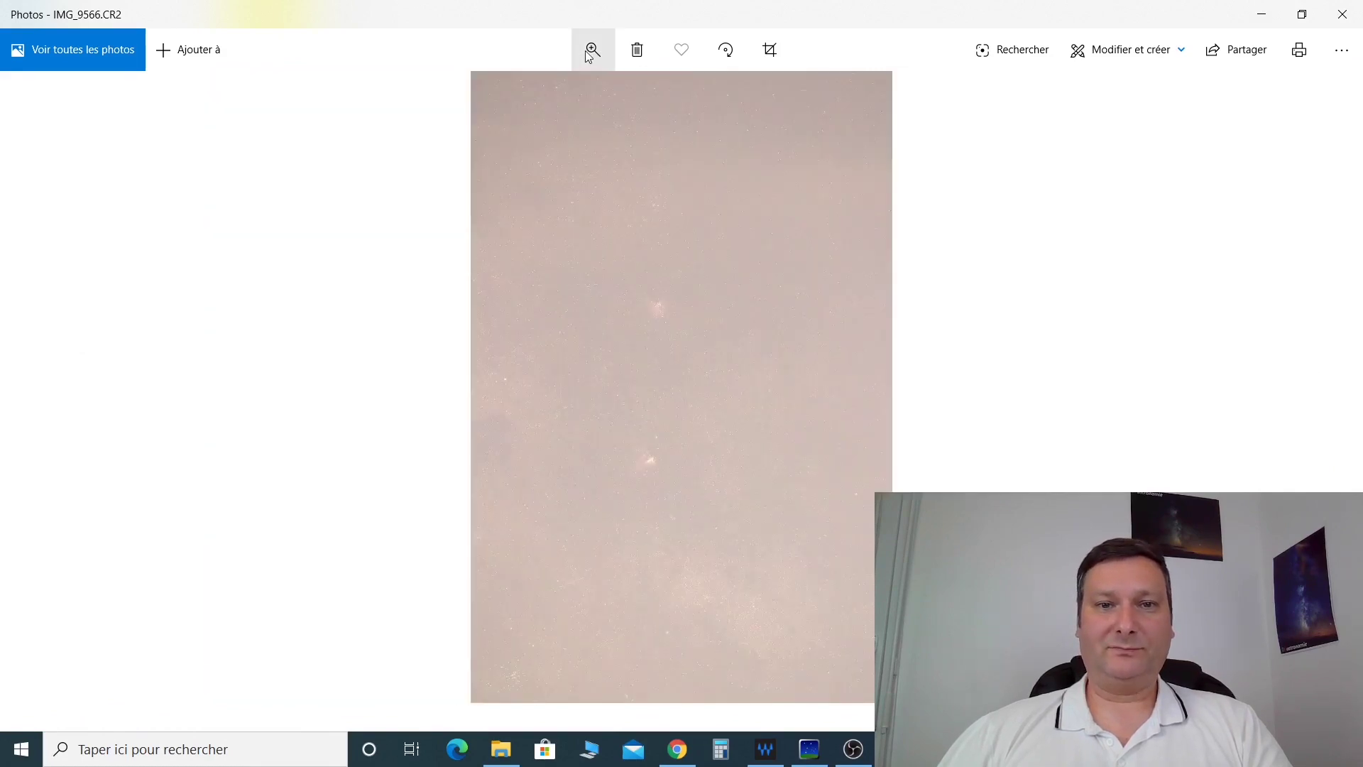
left_click(589, 53)
left_click_drag(510, 98, 537, 104)
left_click_drag(506, 244, 665, 383)
left_click_drag(715, 431, 748, 463)
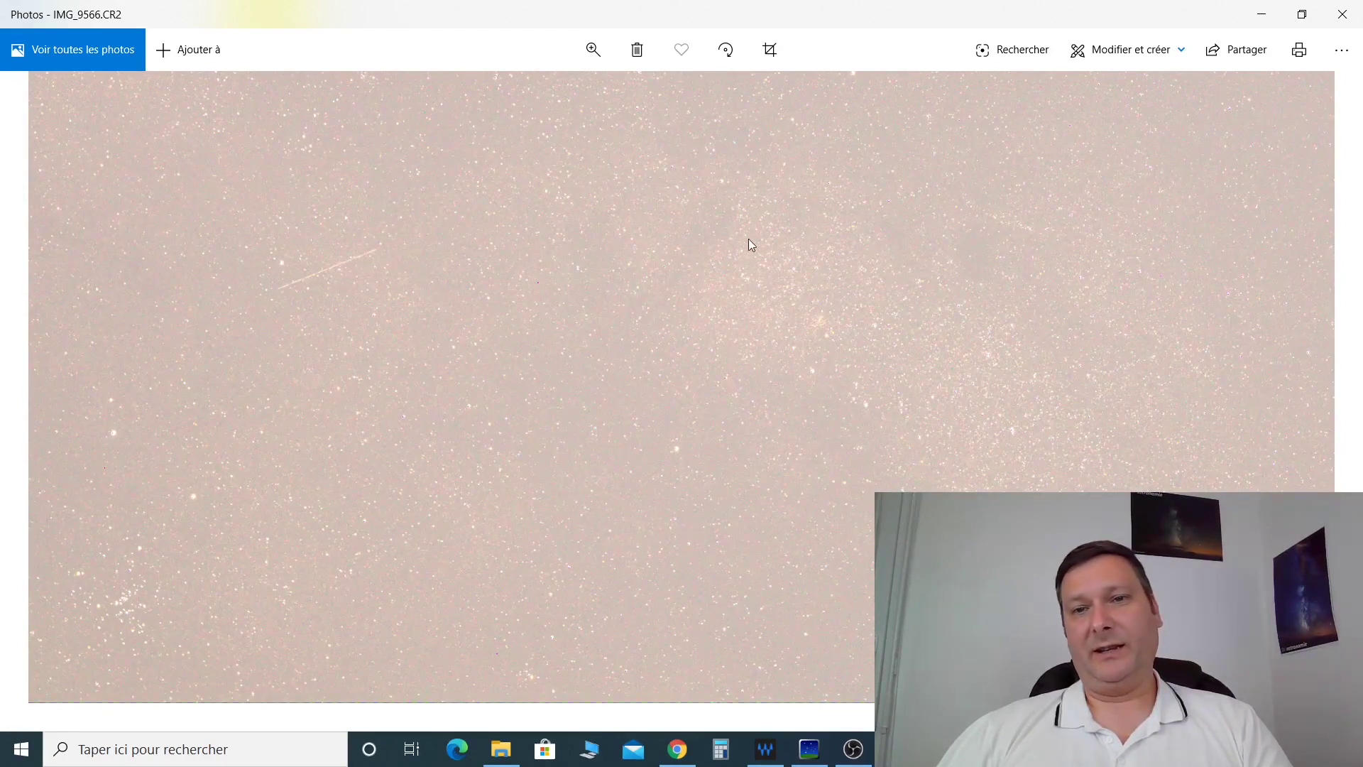
left_click(1342, 14)
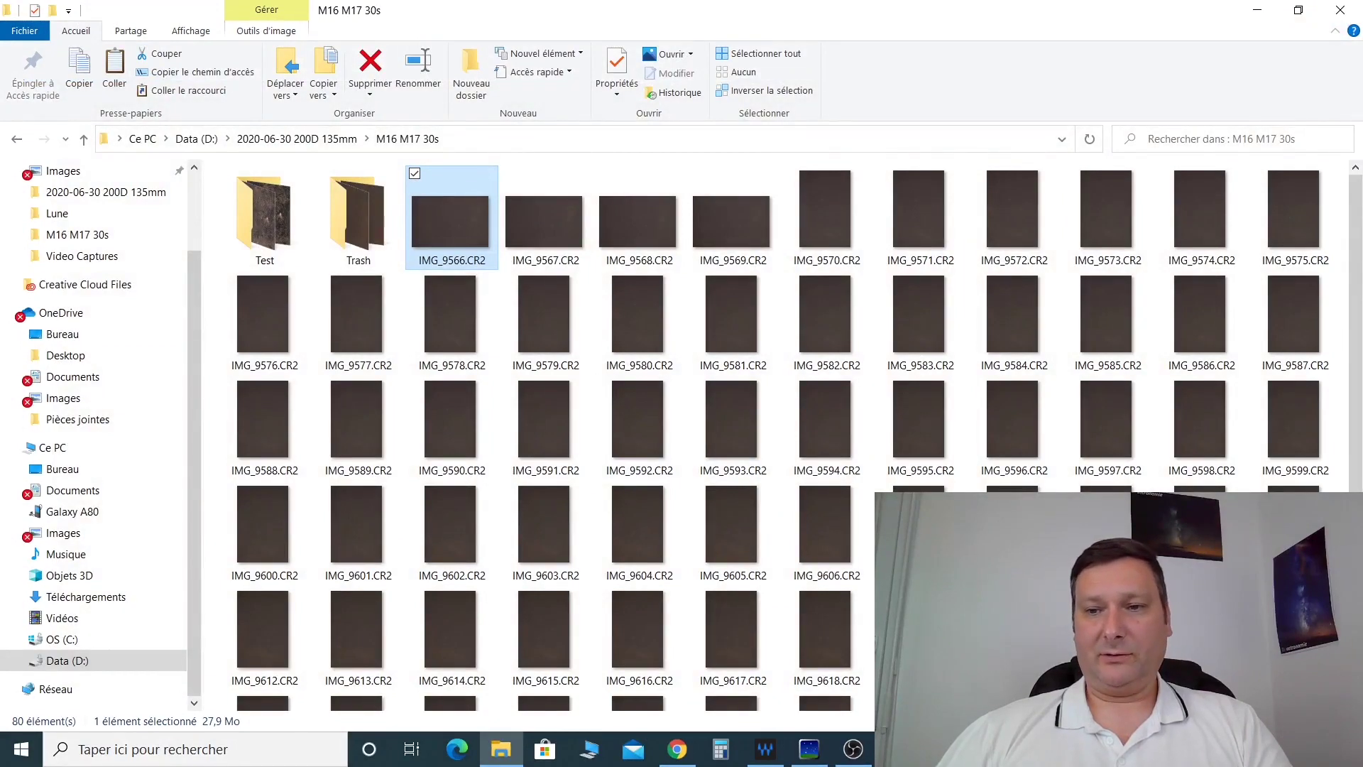
scroll(760, 468, "down", 3)
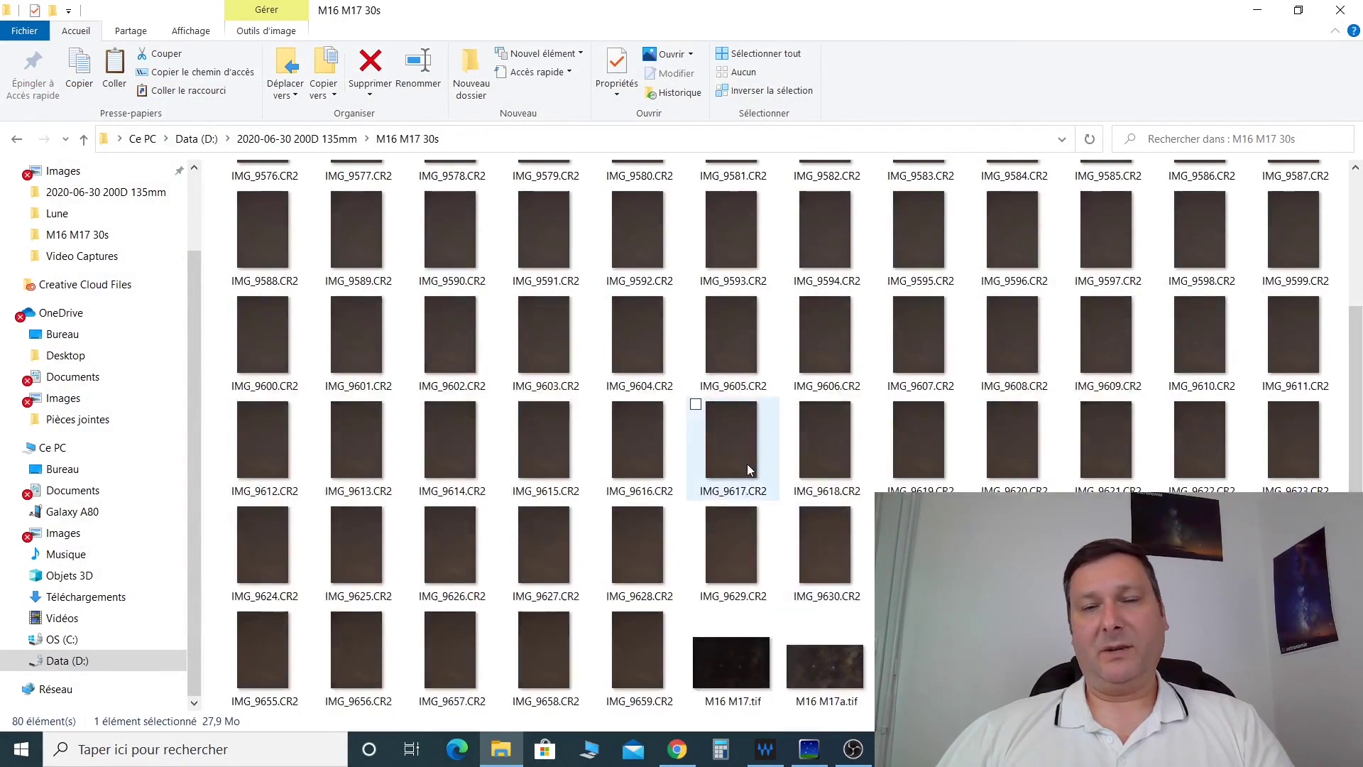
Return to M16 M17b.tif and examine the two nebulae together at moderate magnification.
mouse_move(748, 466)
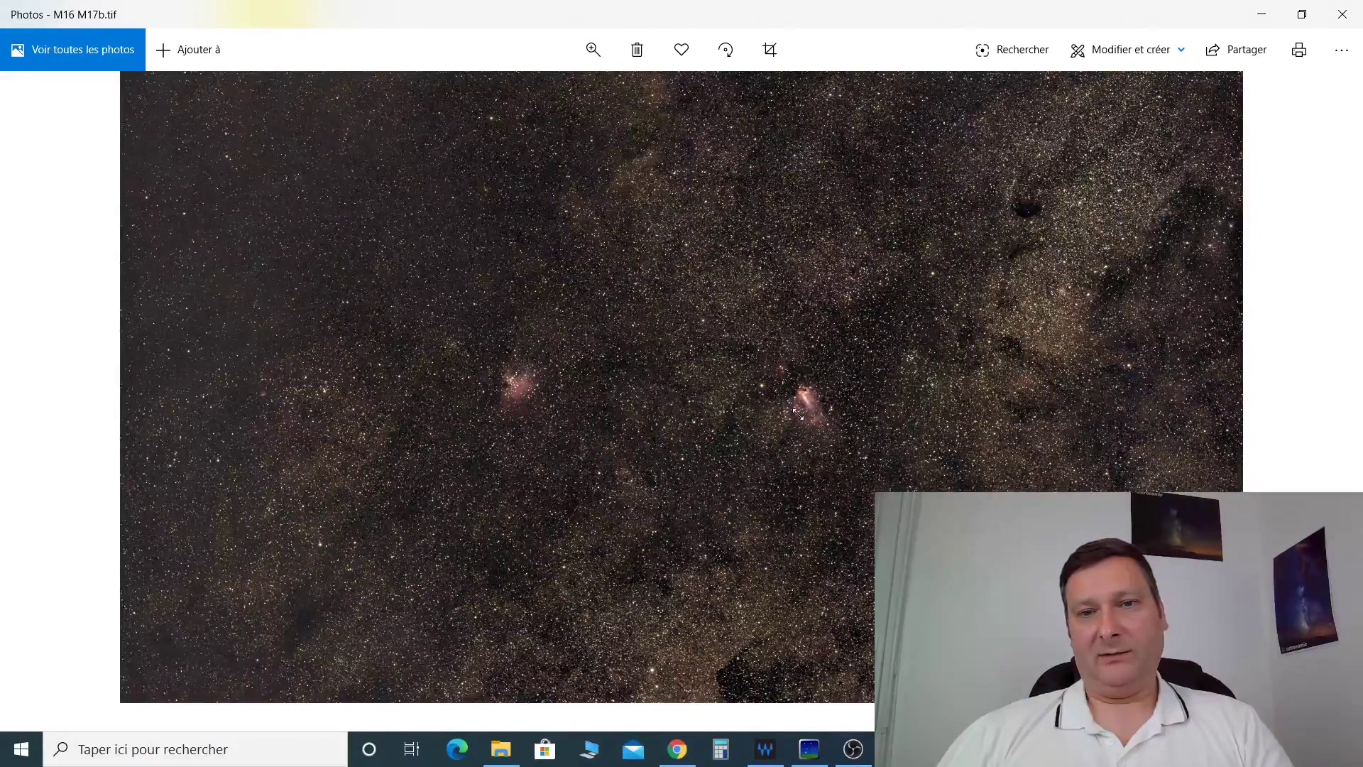
left_click(594, 49)
left_click(512, 87)
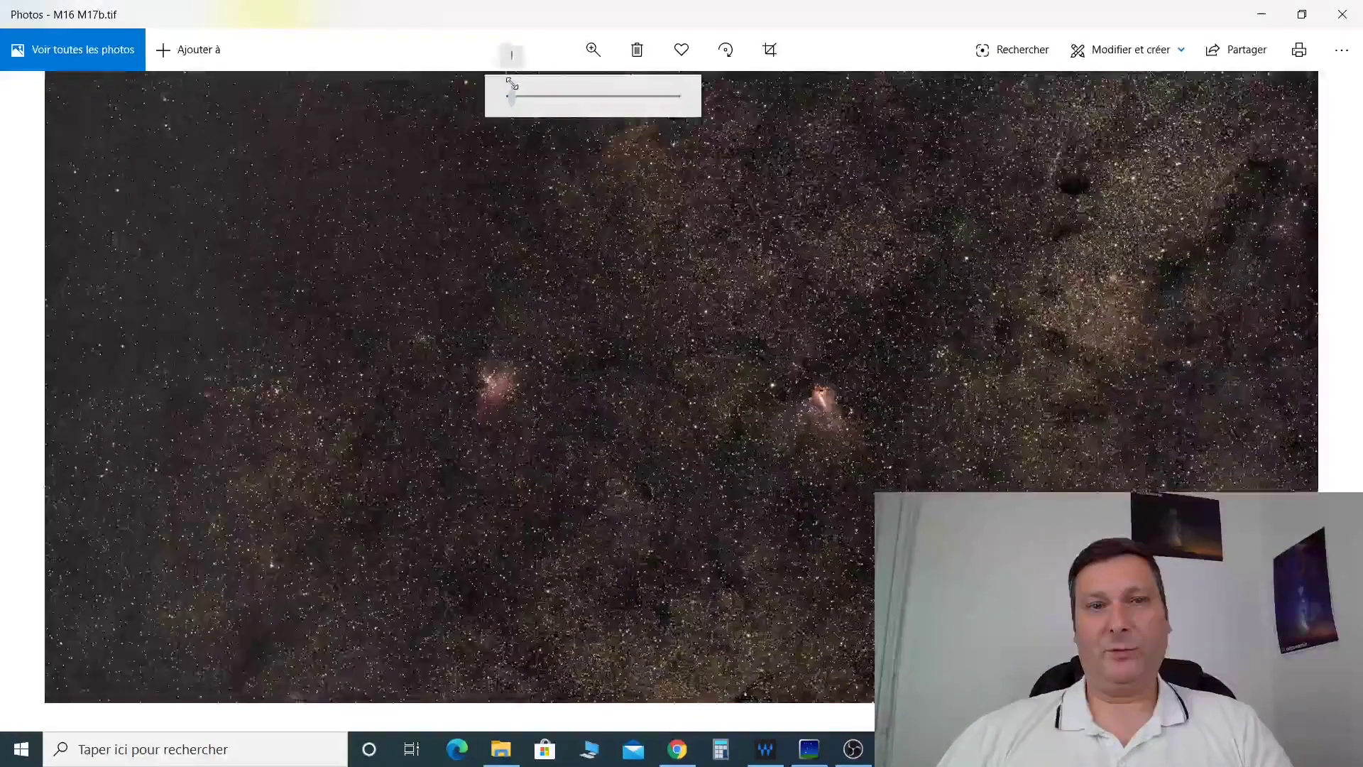
left_click_drag(512, 85, 523, 87)
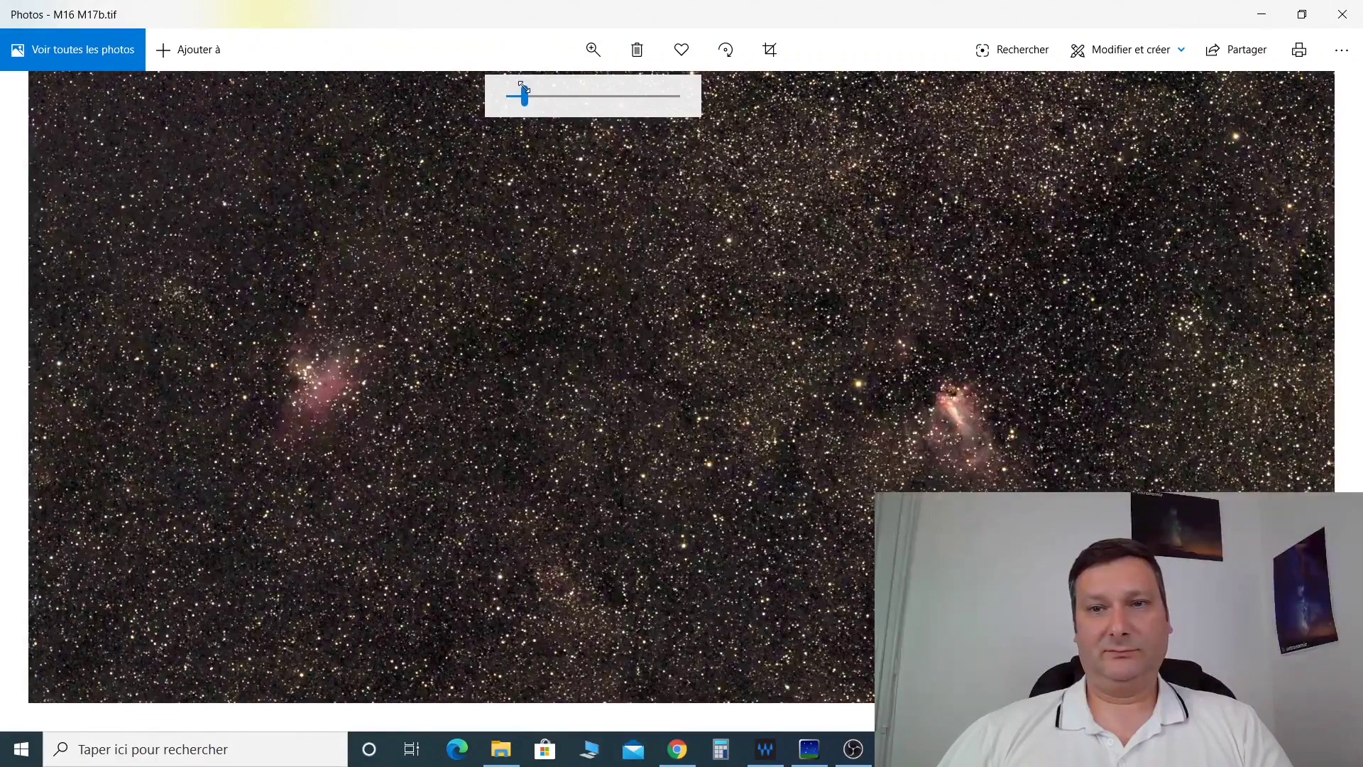
left_click_drag(525, 86, 529, 86)
left_click_drag(494, 398, 647, 404)
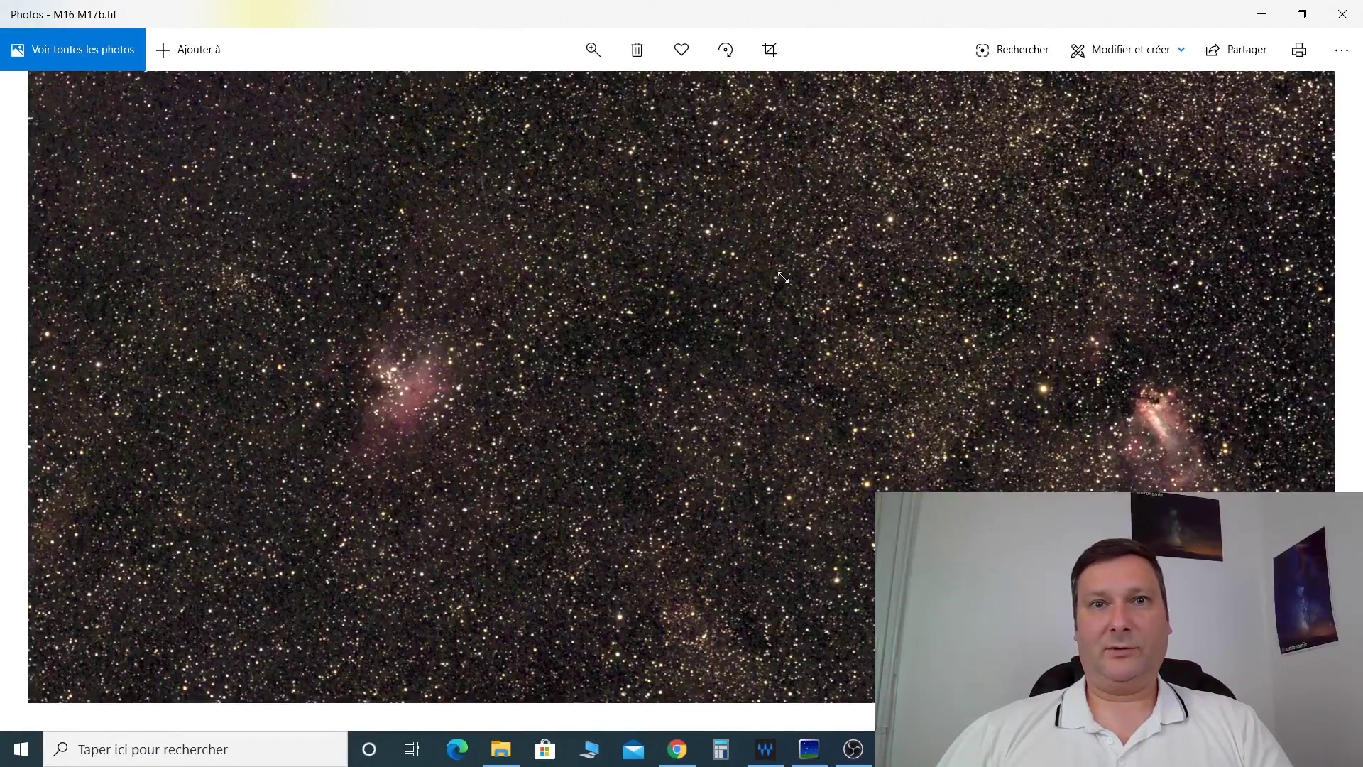
left_click_drag(773, 312, 715, 309)
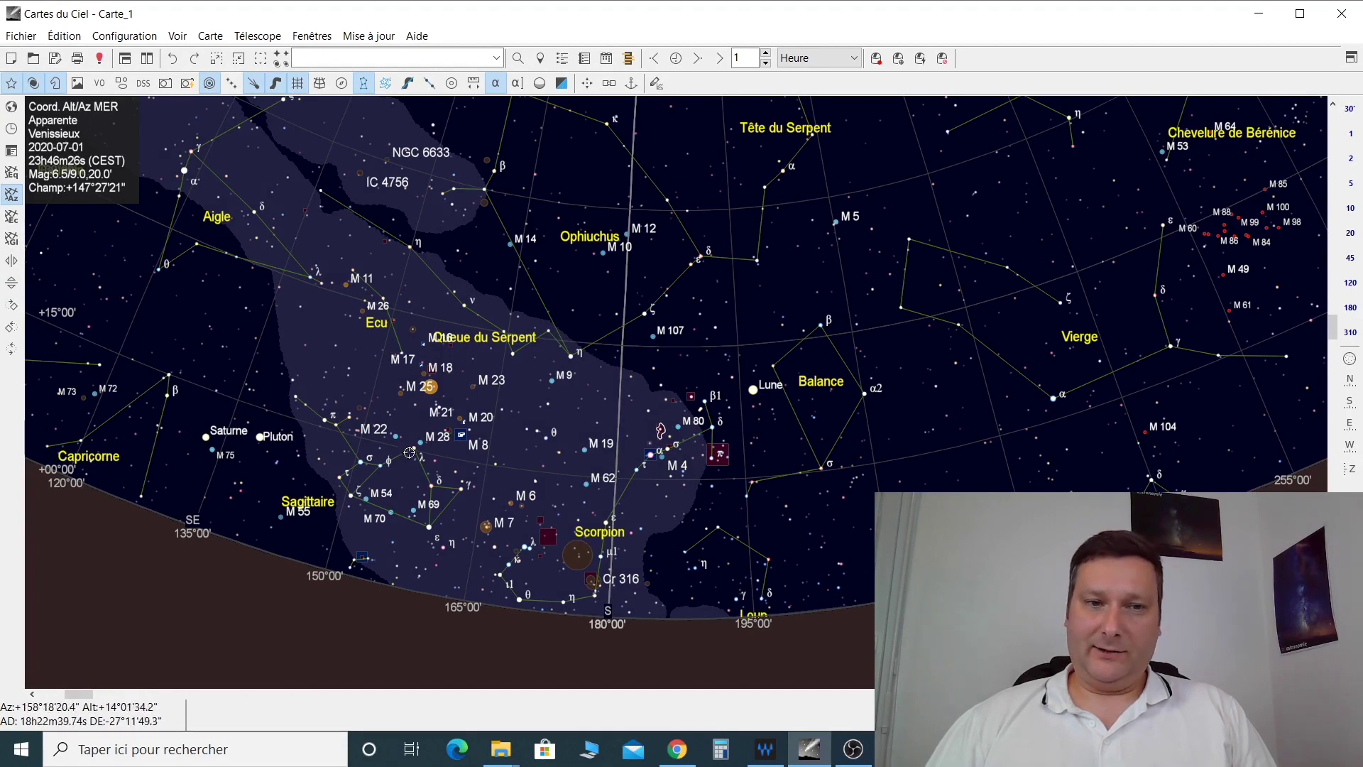
In Cartes du Ciel, shift and enlarge the sky chart around M16 and M17 to show their location.
left_click_drag(405, 393, 536, 472)
left_click(536, 472)
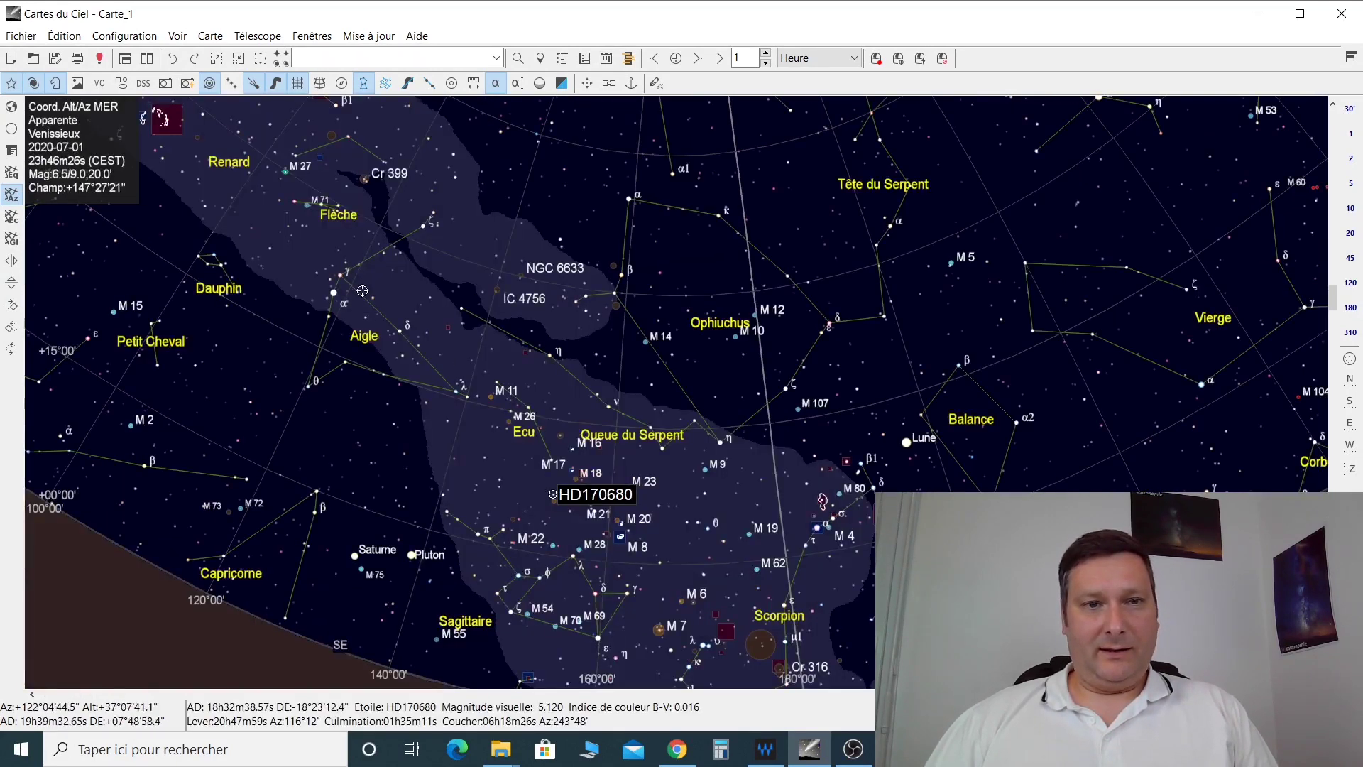
scroll(527, 426, "up", 1)
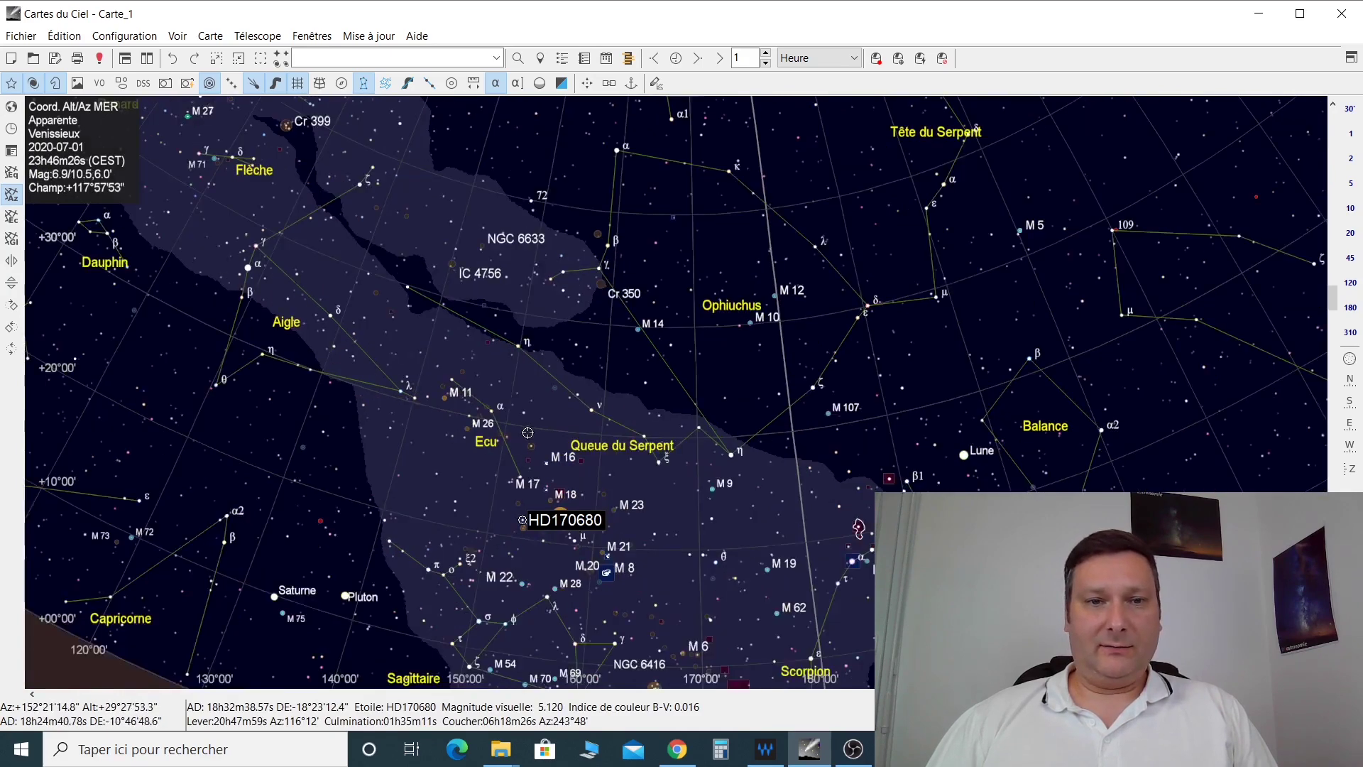
scroll(527, 432, "up", 3)
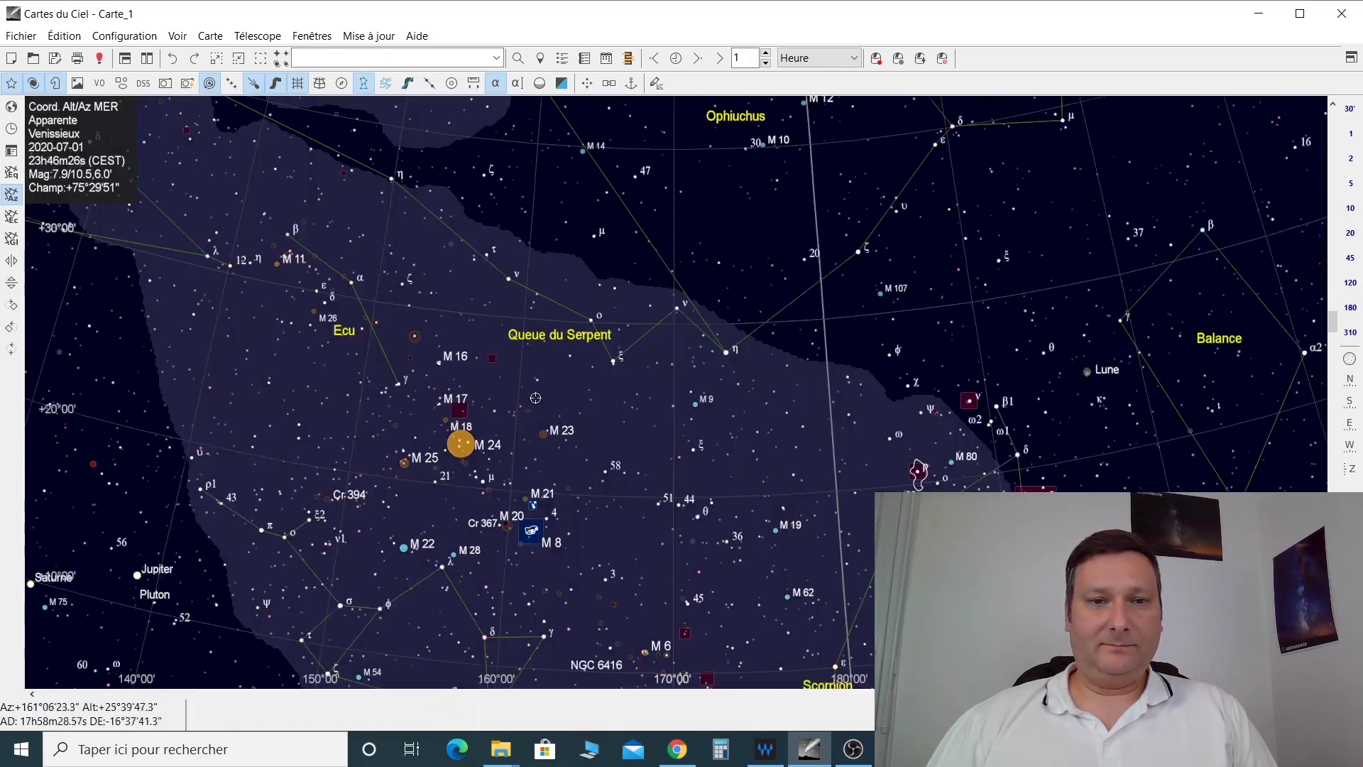
Identify M 16 and M 17 on the sky chart to read their coordinates, magnitude and dimensions.
left_click(440, 362)
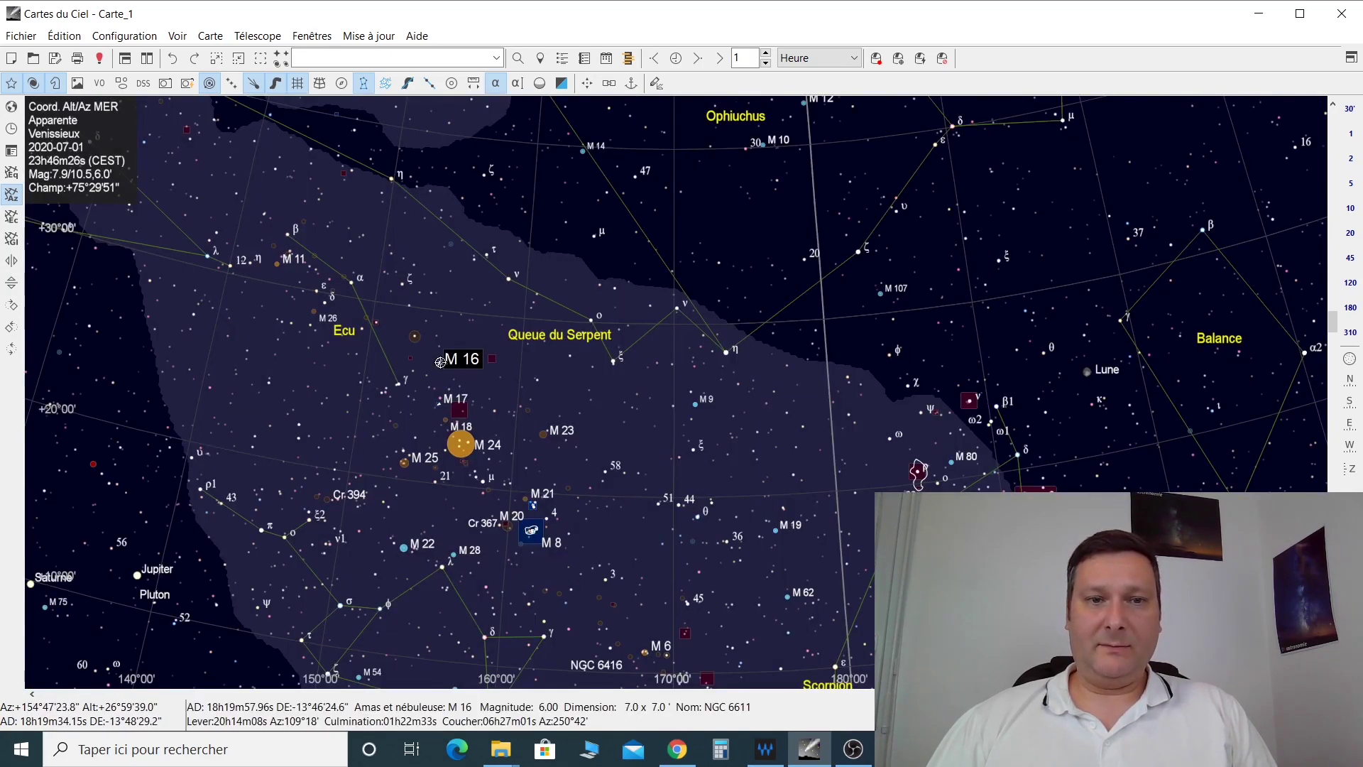
left_click(440, 400)
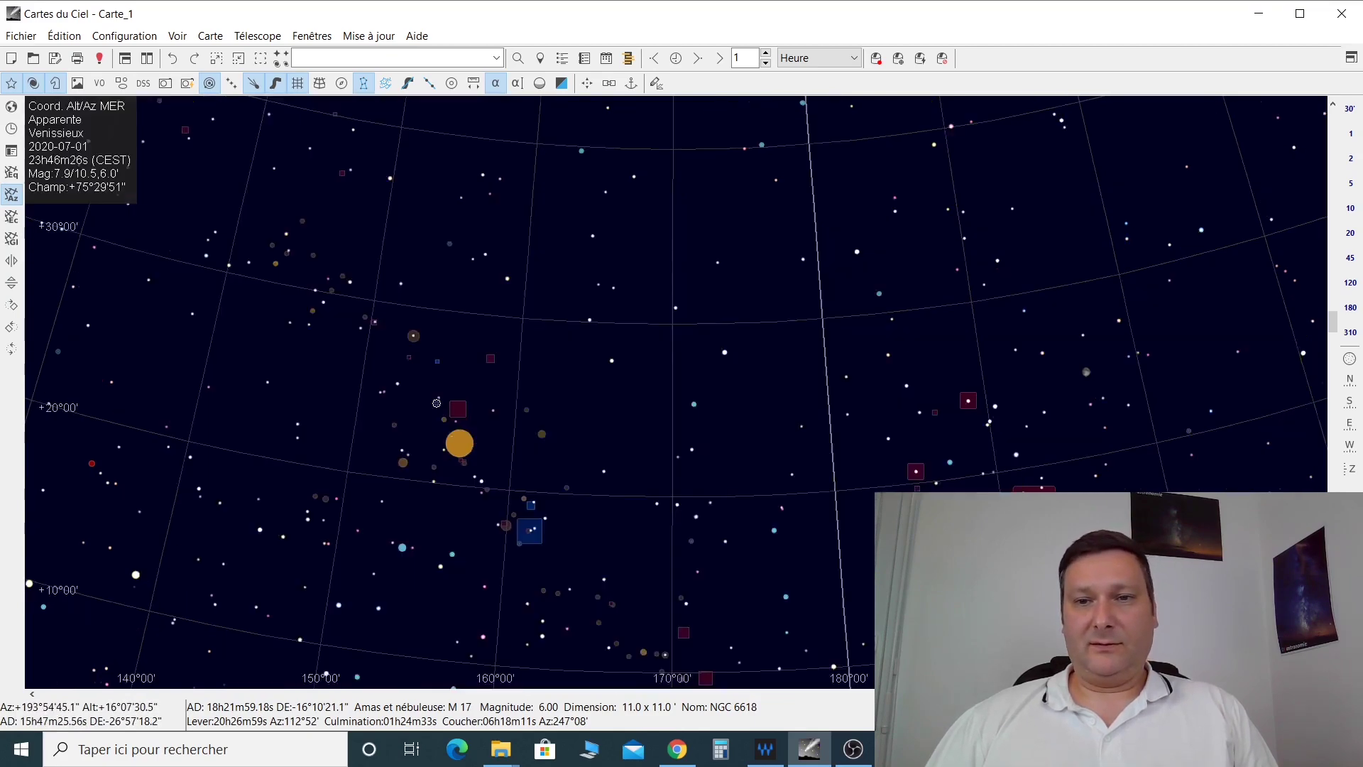
Locate the Moon (Lune) near Balance, open its details, highlight the illuminated fraction, and close the details.
left_click_drag(918, 470, 813, 557)
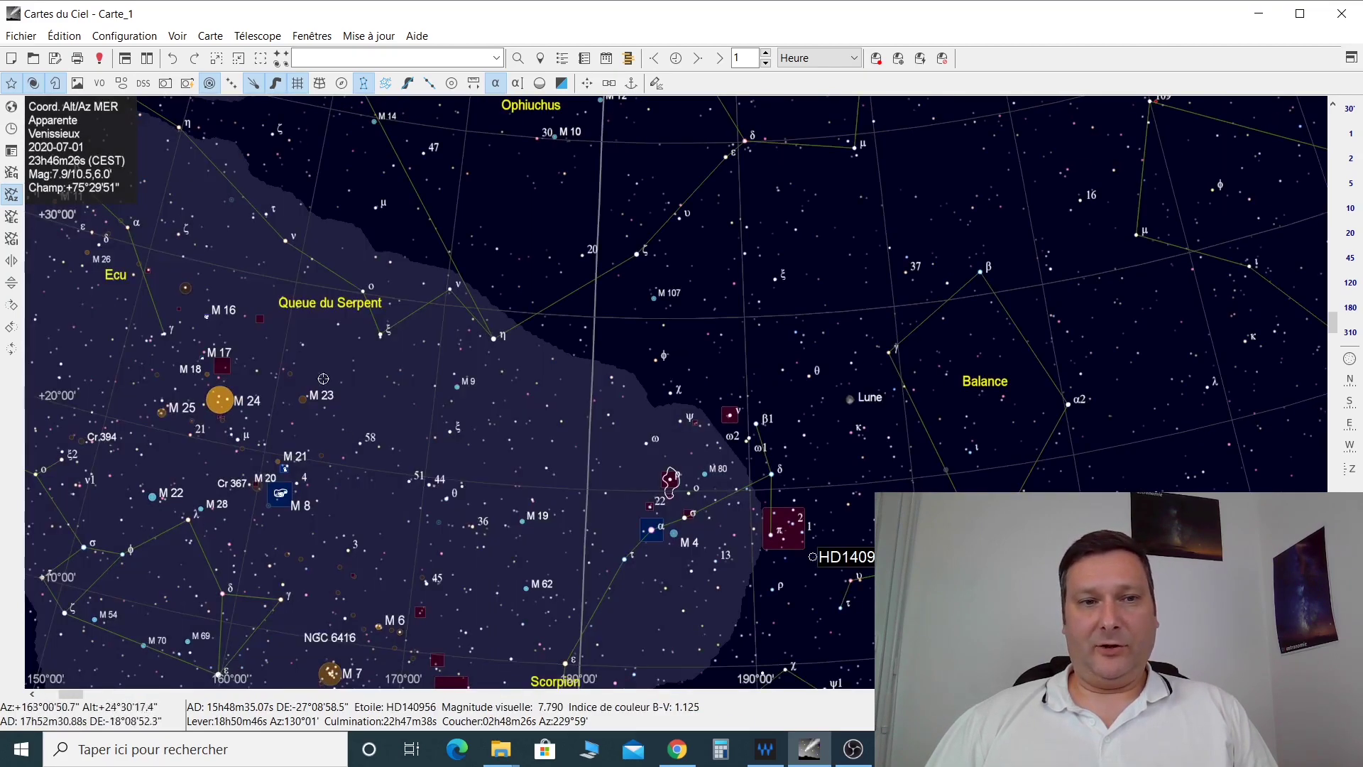
left_click(853, 404)
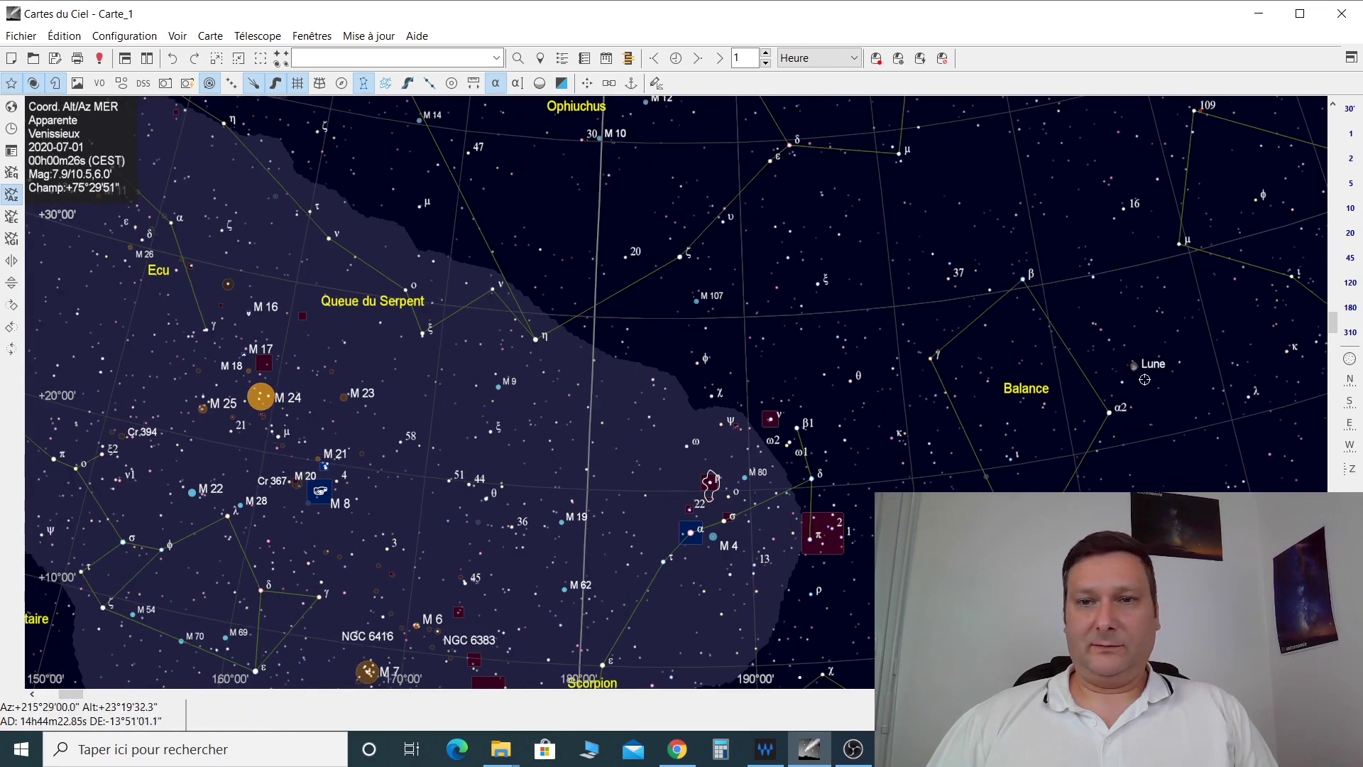
left_click(1135, 368)
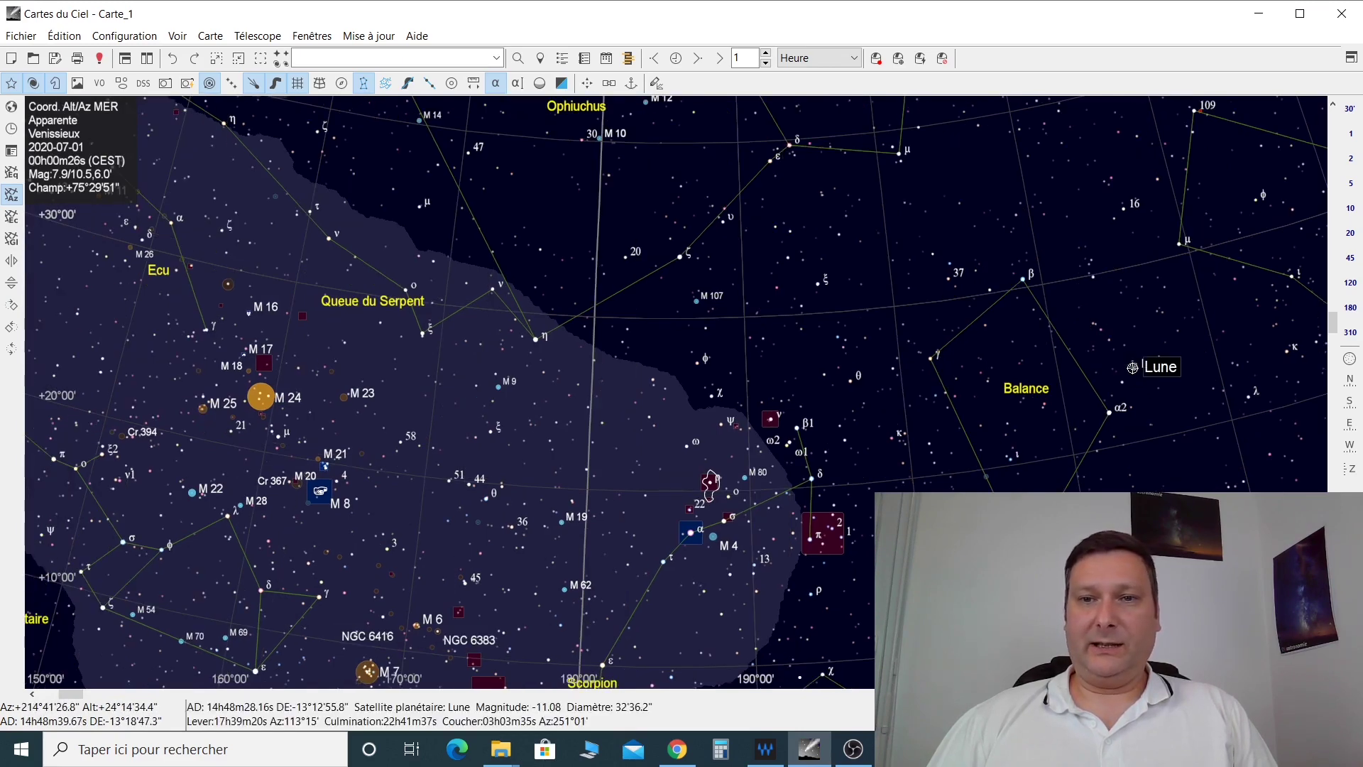
right_click(1134, 366)
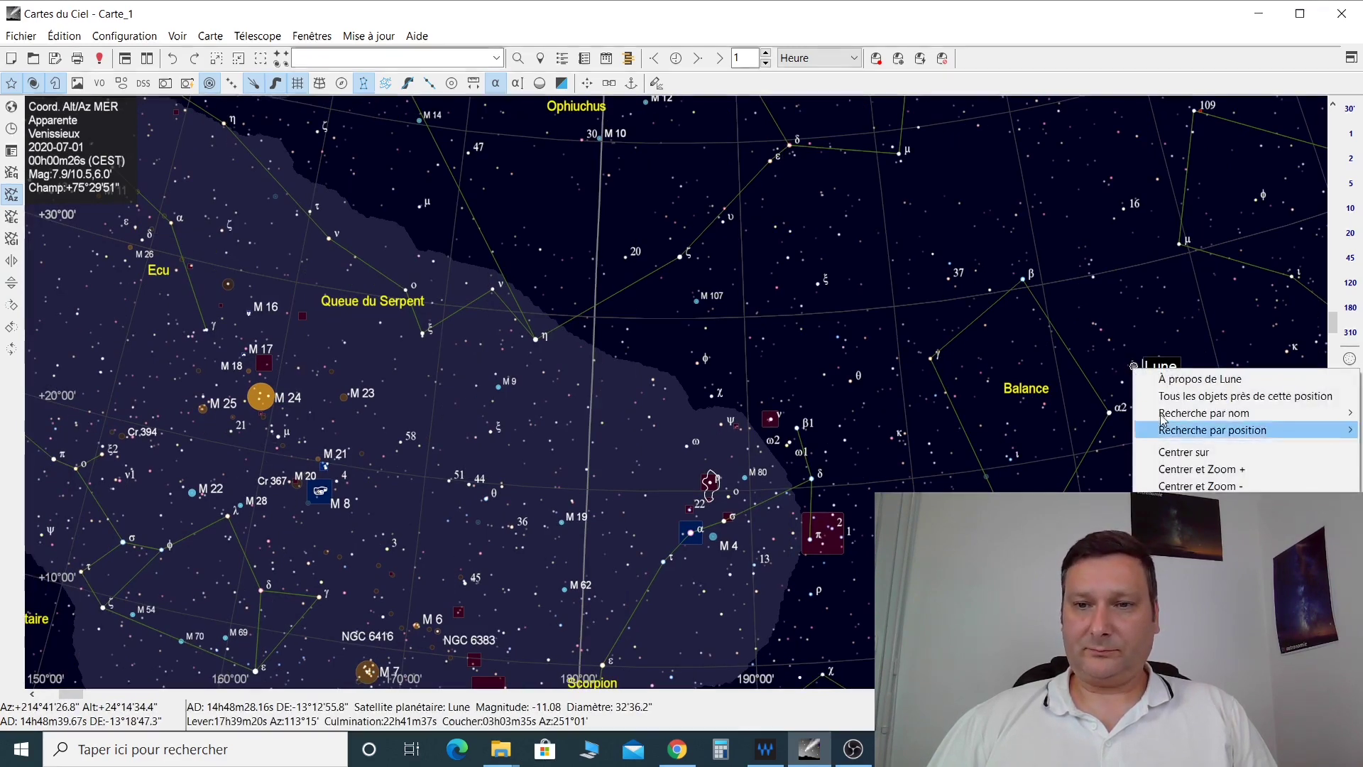
left_click(1200, 379)
left_click_drag(1157, 304, 836, 108)
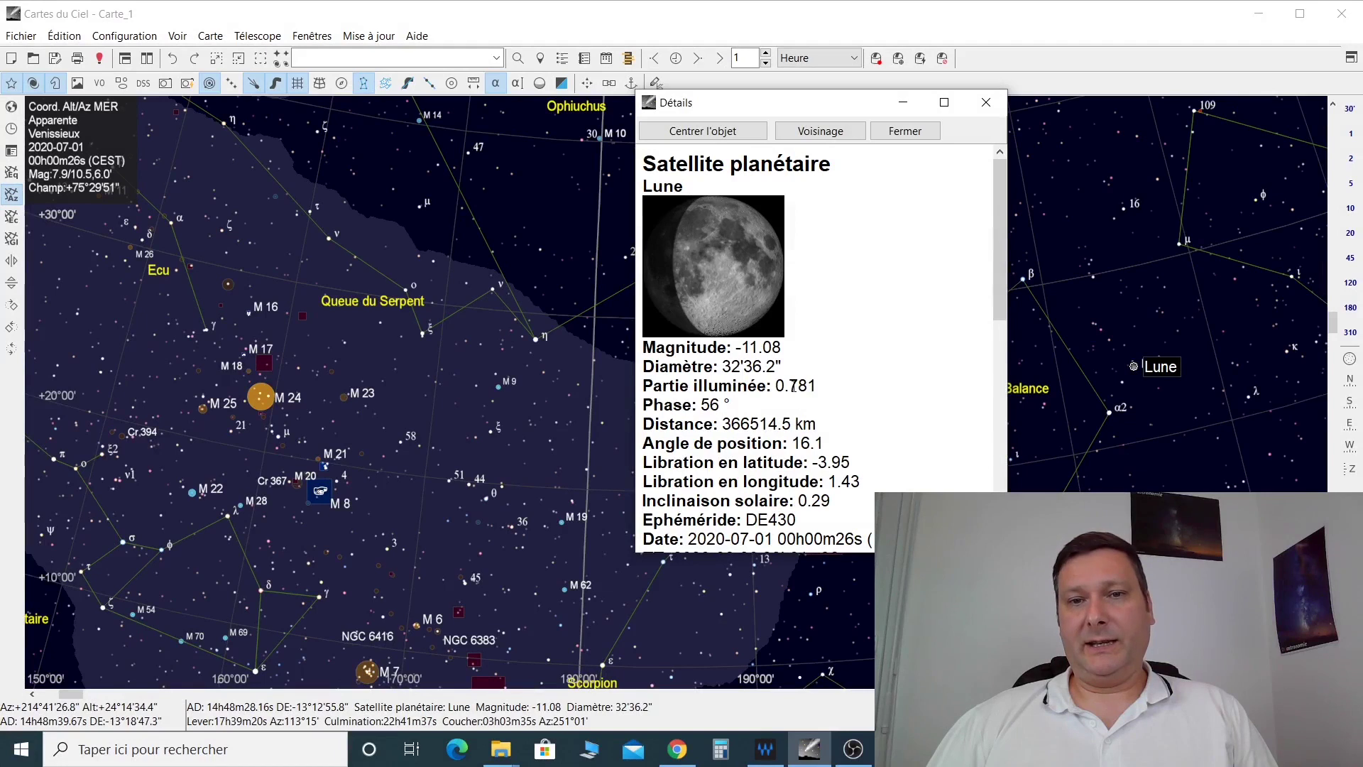
double_click(793, 386)
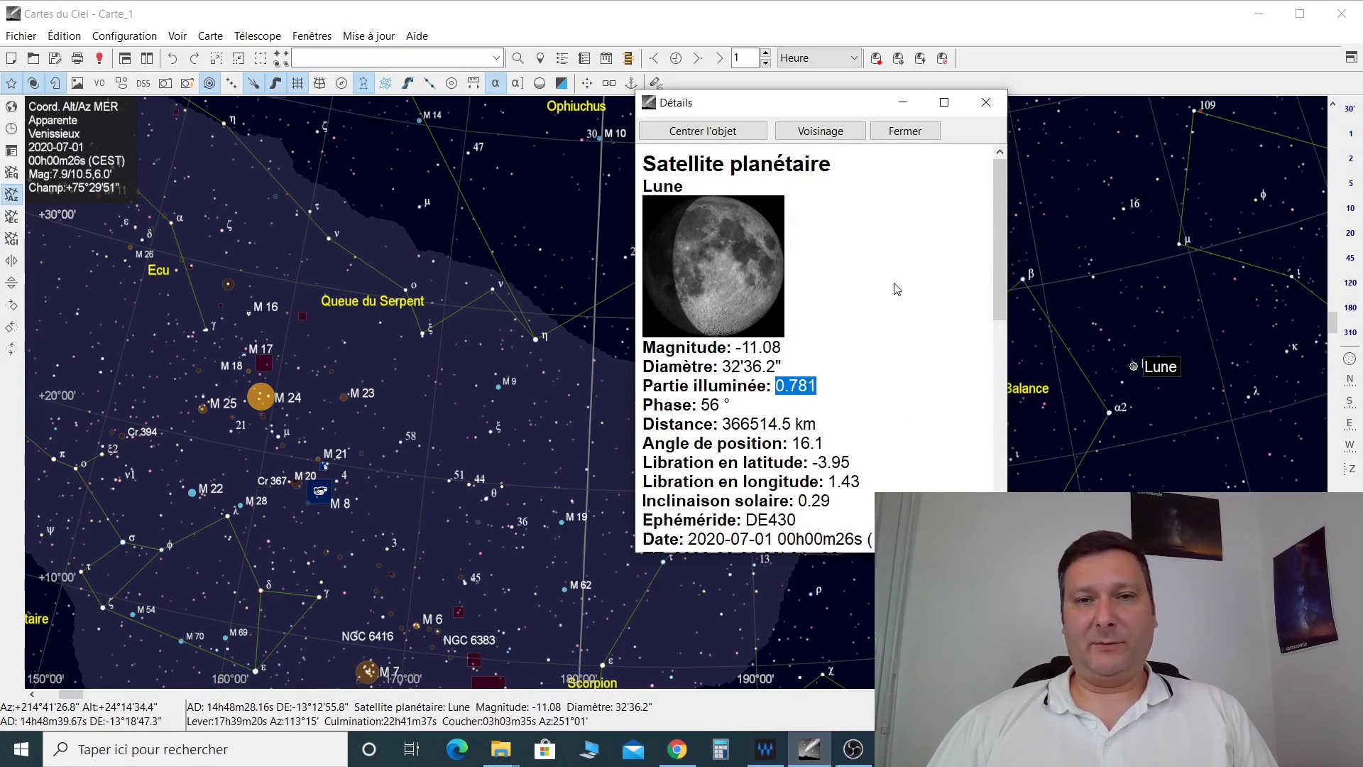
left_click(986, 102)
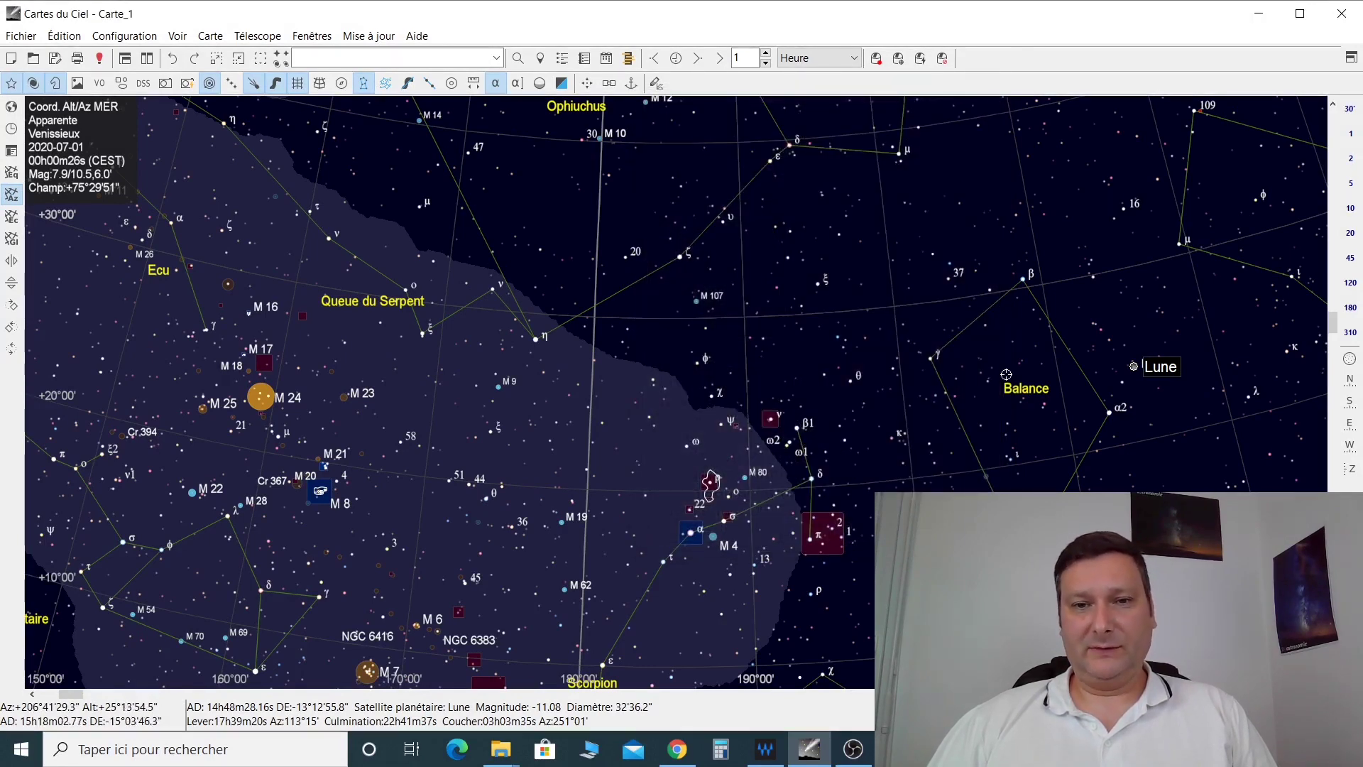
Return to the area between Ecu and Queue du Serpent, enlarge it, and identify M 16 and M 17.
left_click_drag(782, 519, 1141, 585)
left_click_drag(1080, 492, 819, 426)
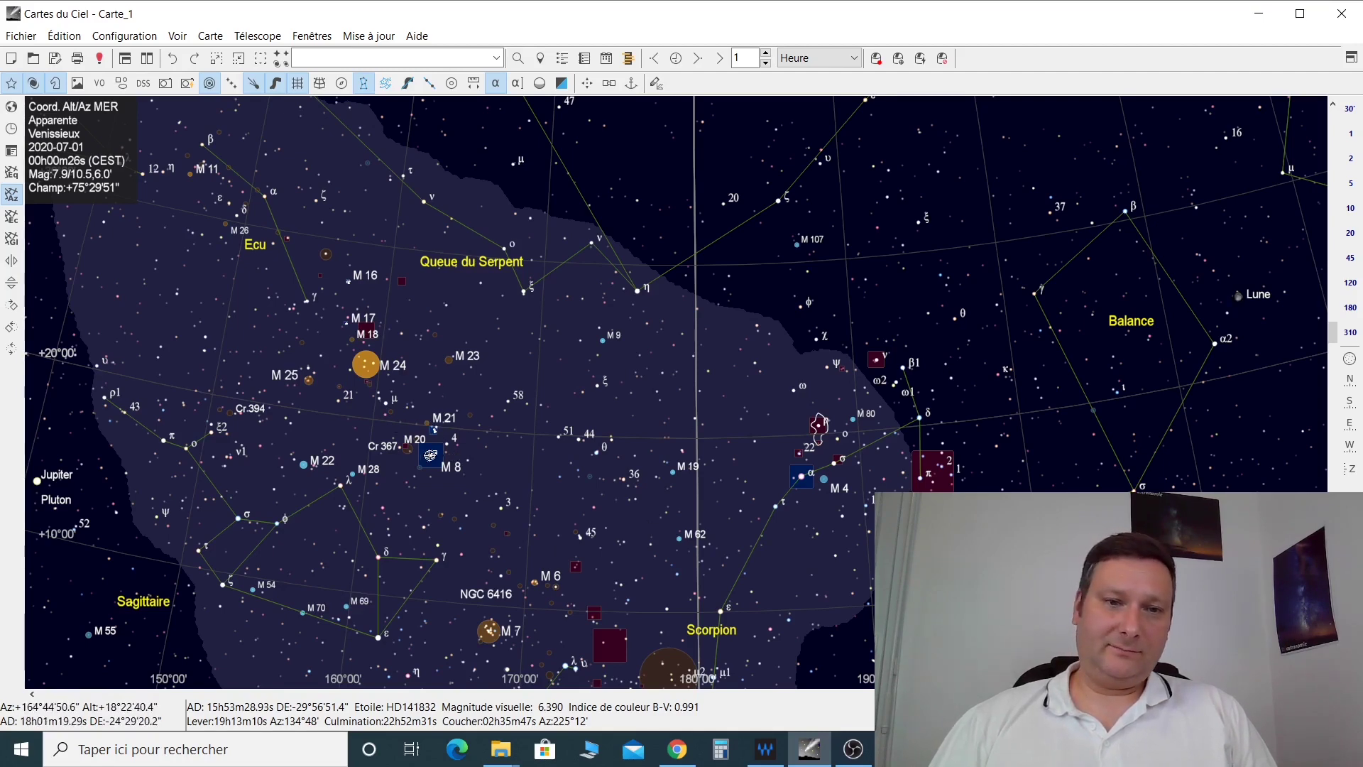
scroll(437, 456, "up", 1)
scroll(426, 455, "up", 1)
left_click(847, 370)
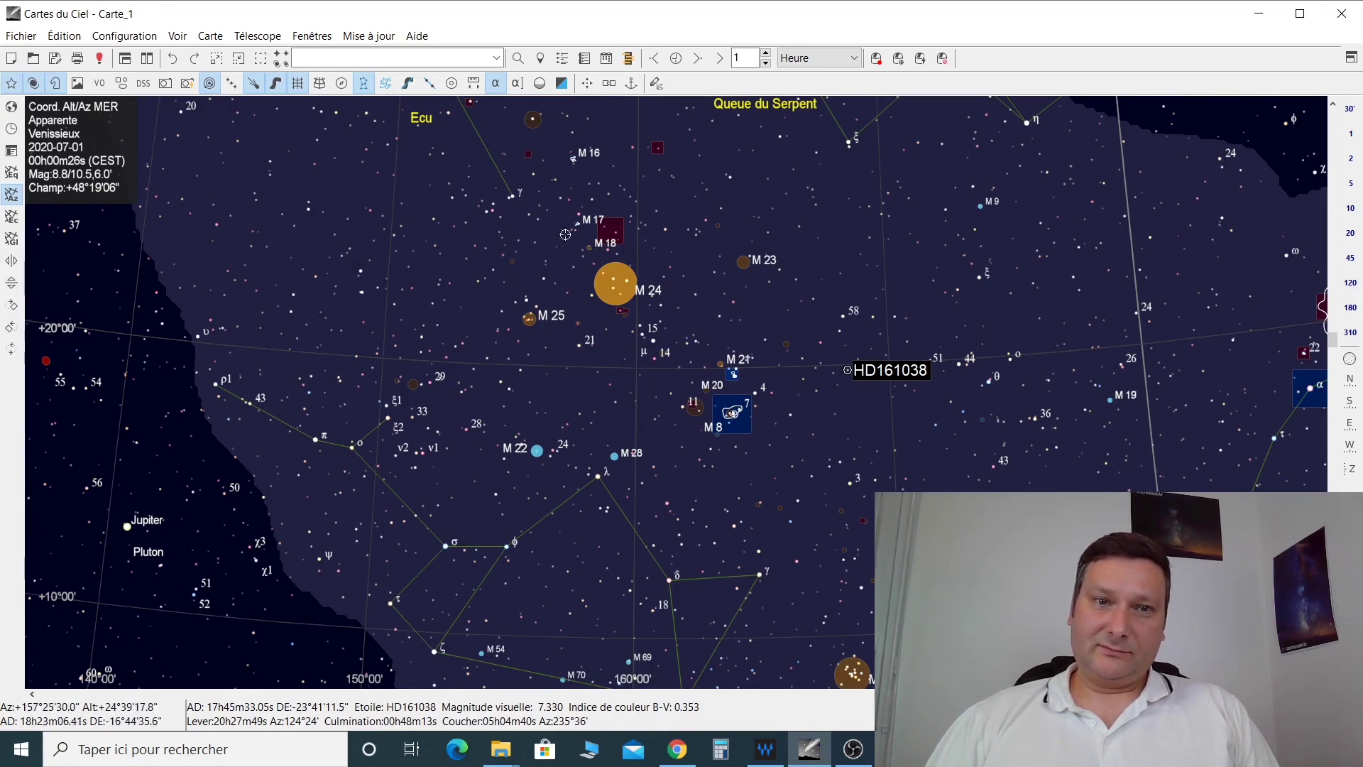
left_click_drag(543, 215, 574, 345)
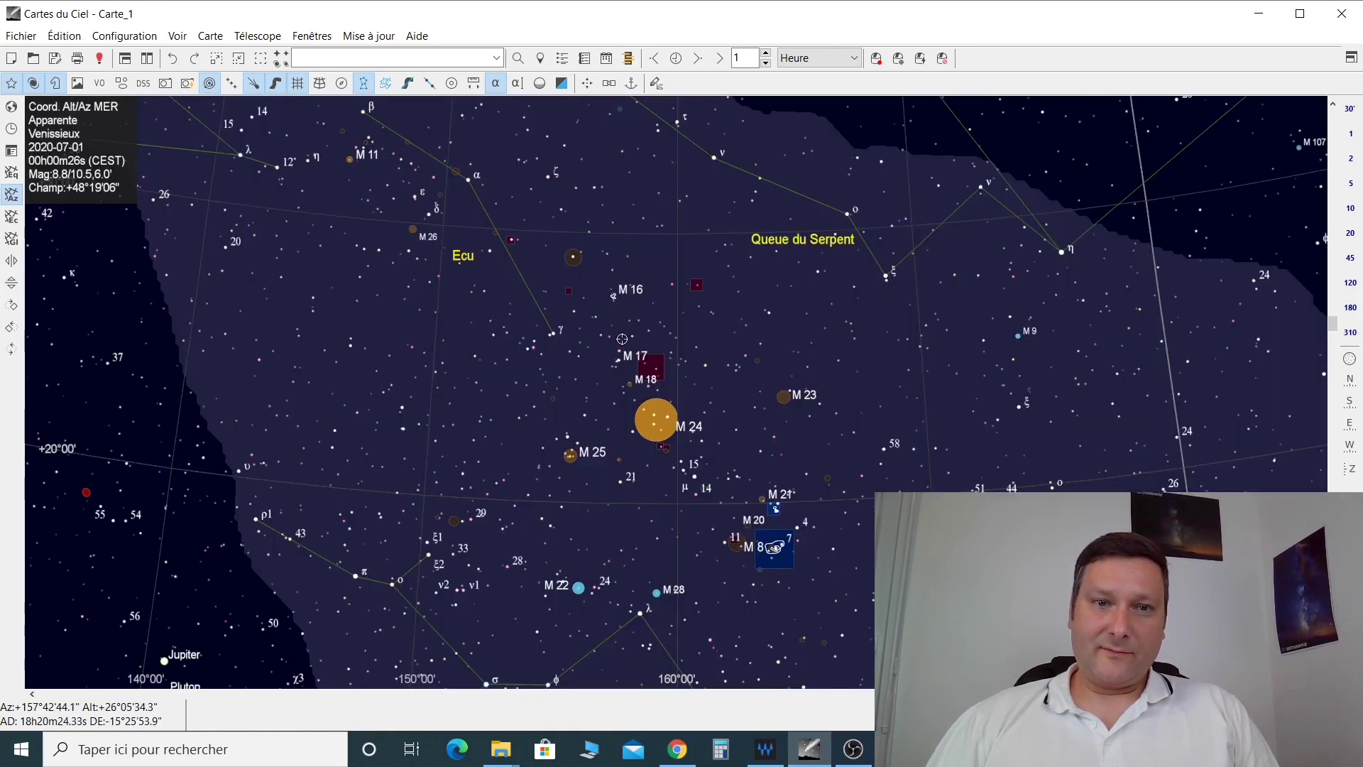
scroll(622, 339, "up", 2)
scroll(572, 271, "up", 1)
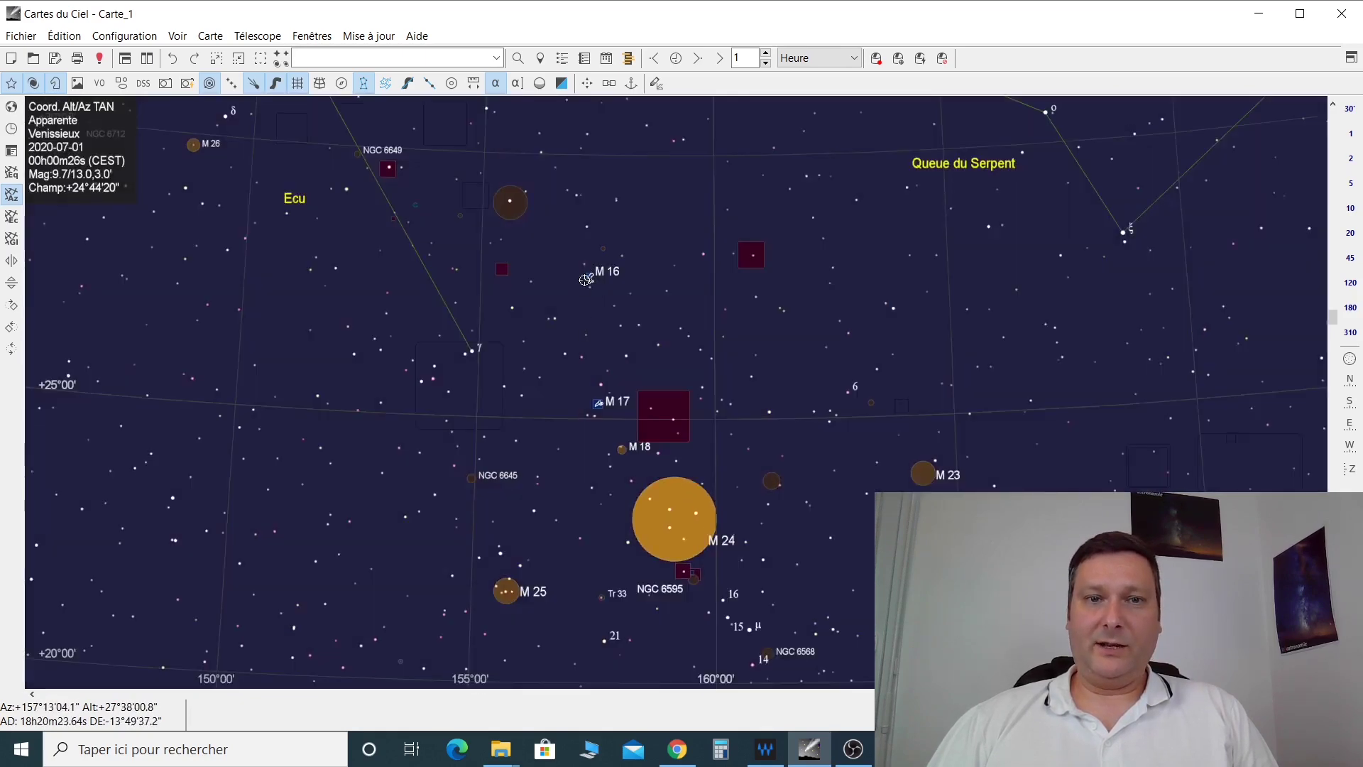
left_click(588, 278)
left_click(600, 407)
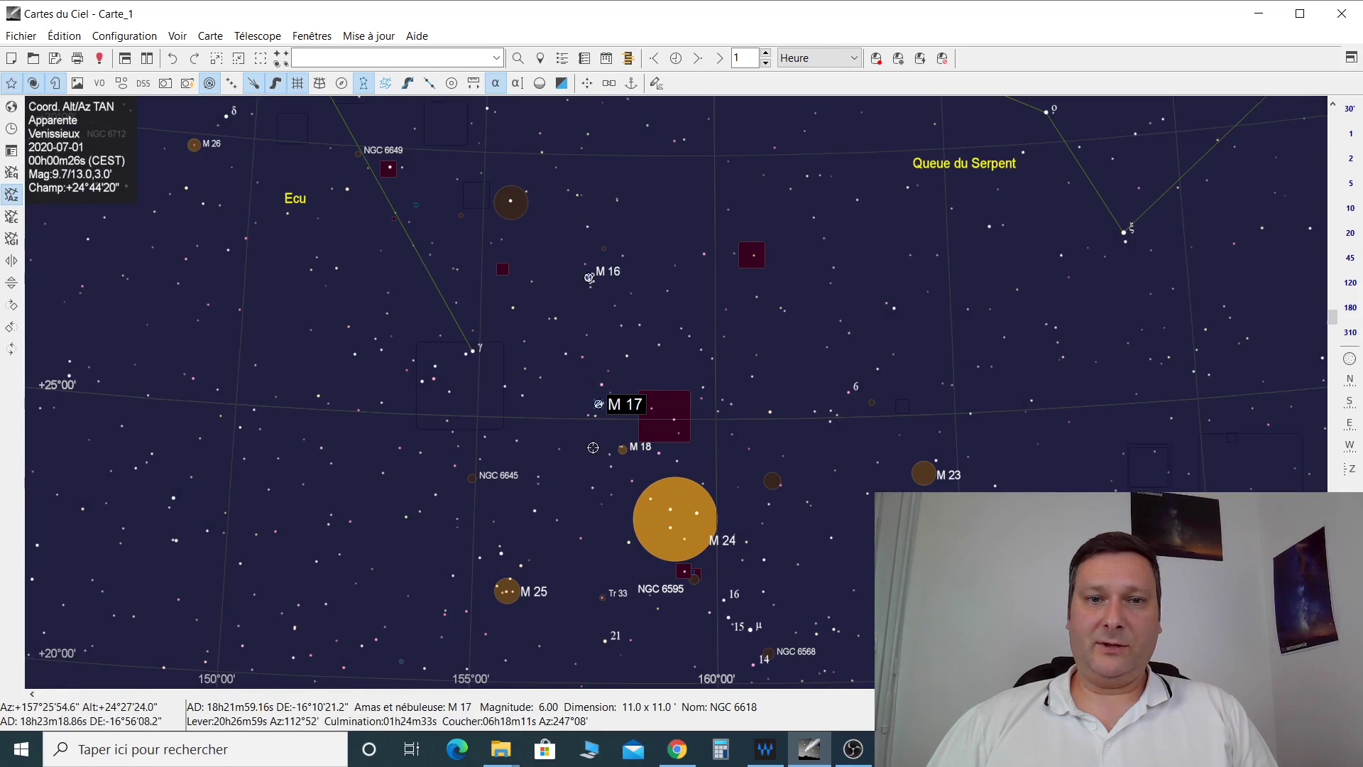
Widen the sky chart to a field of about 75° showing M 16 and M 17 together with the Moon.
scroll(617, 324, "down", 3)
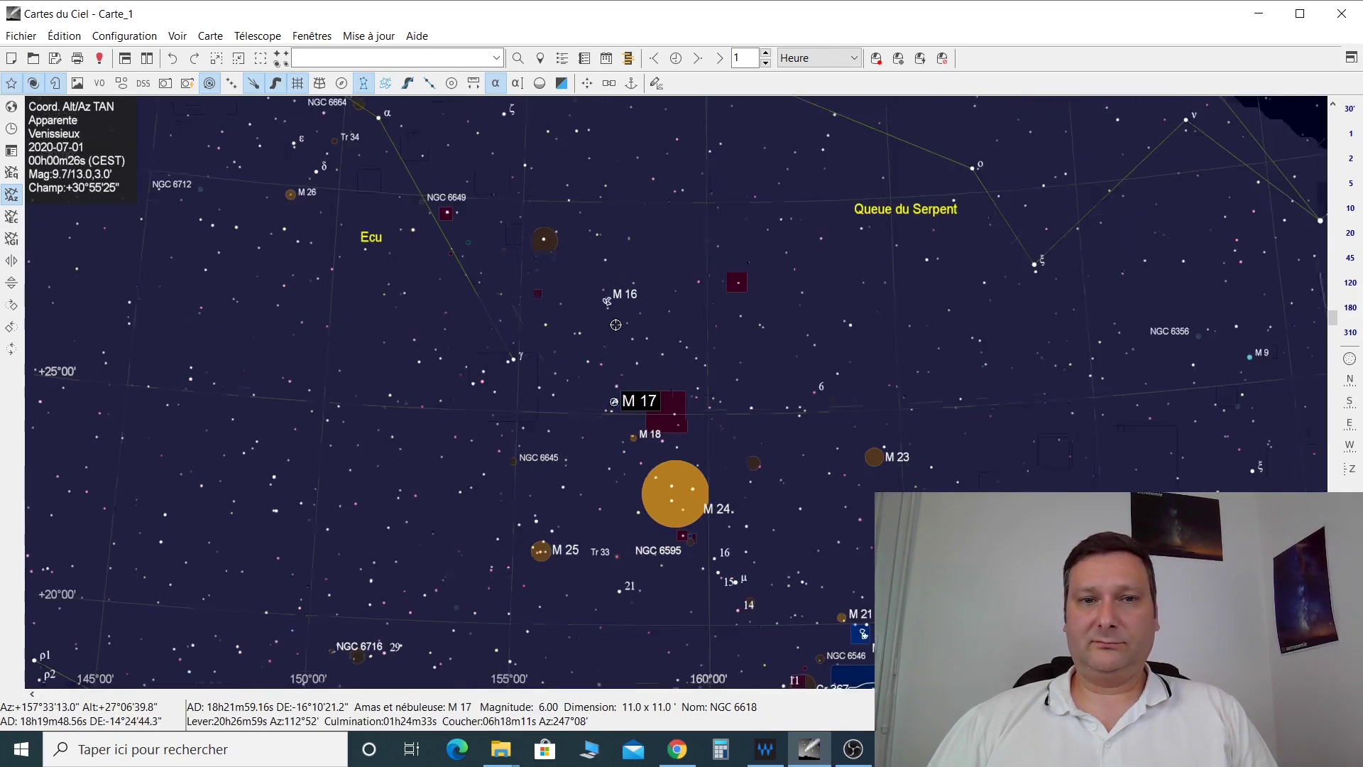
scroll(616, 325, "down", 1)
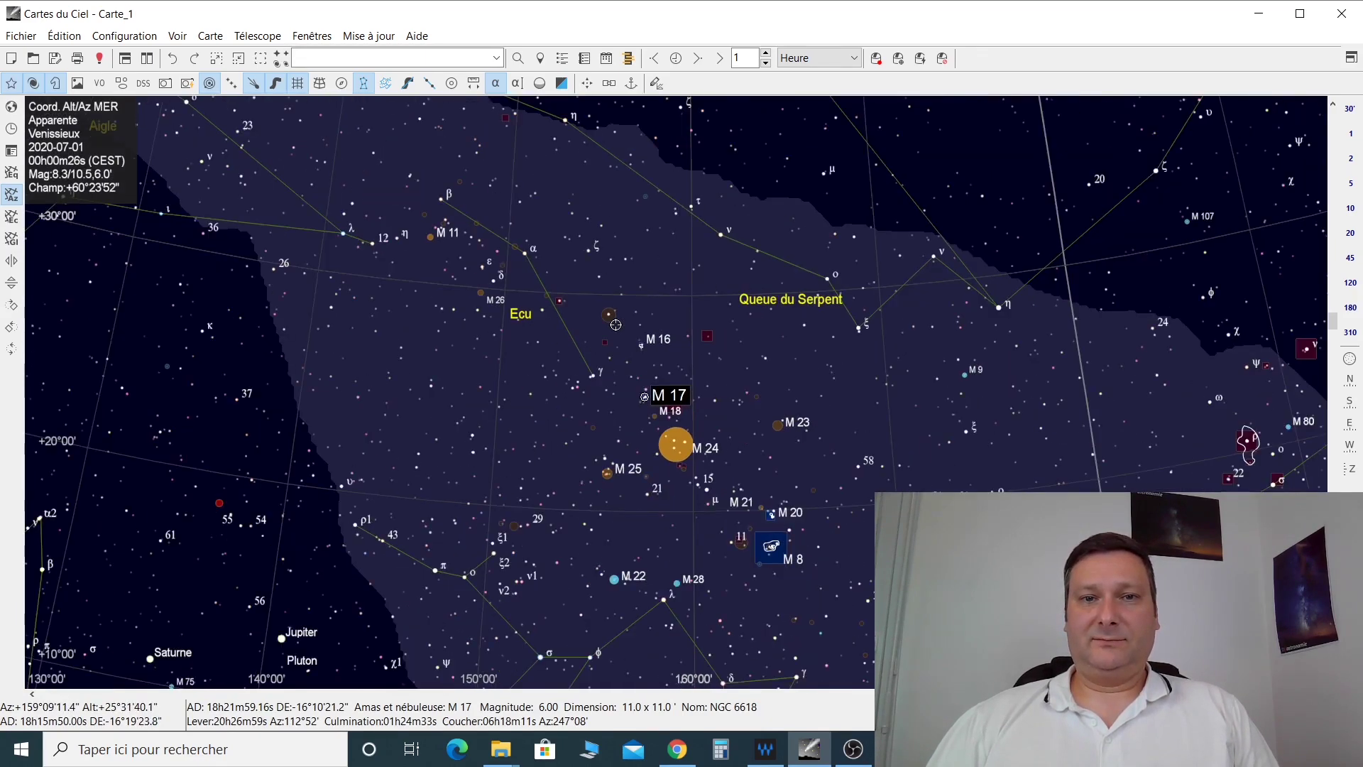
scroll(616, 324, "down", 1)
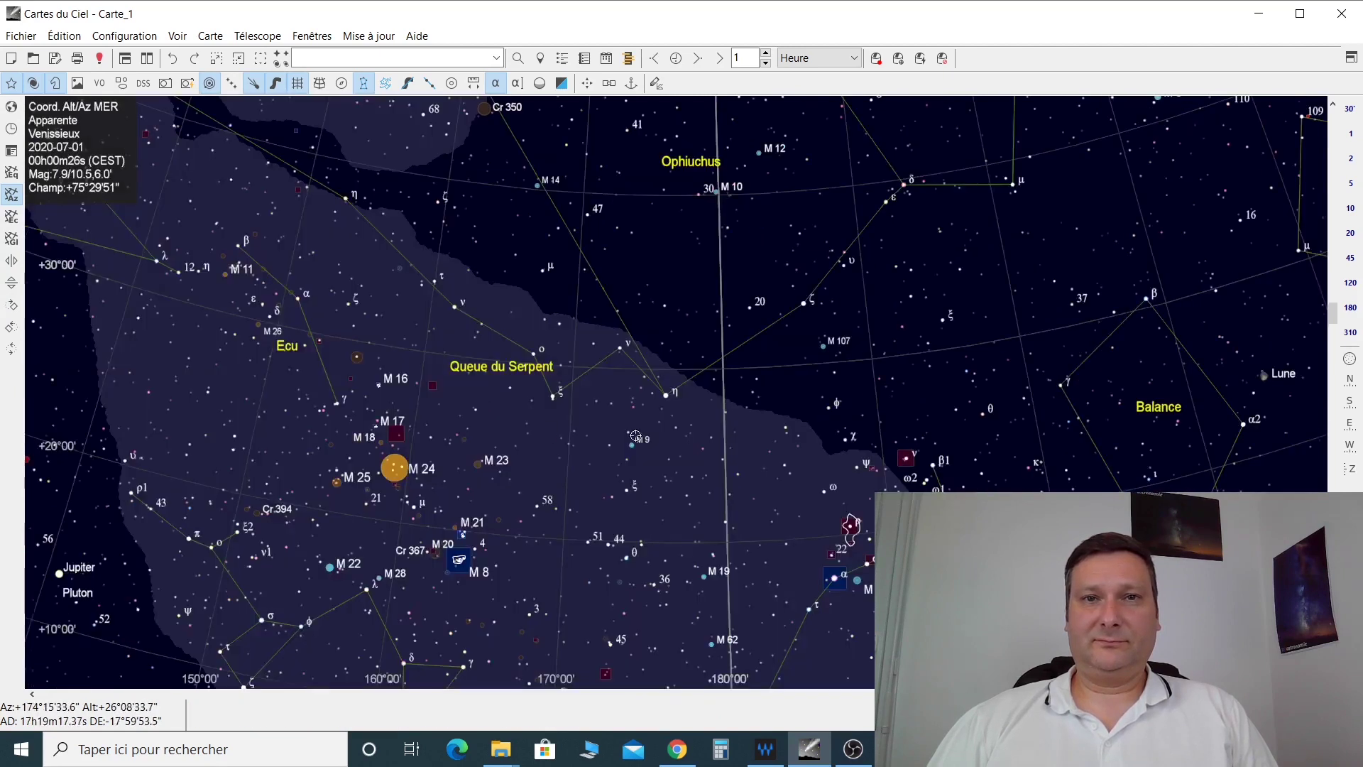